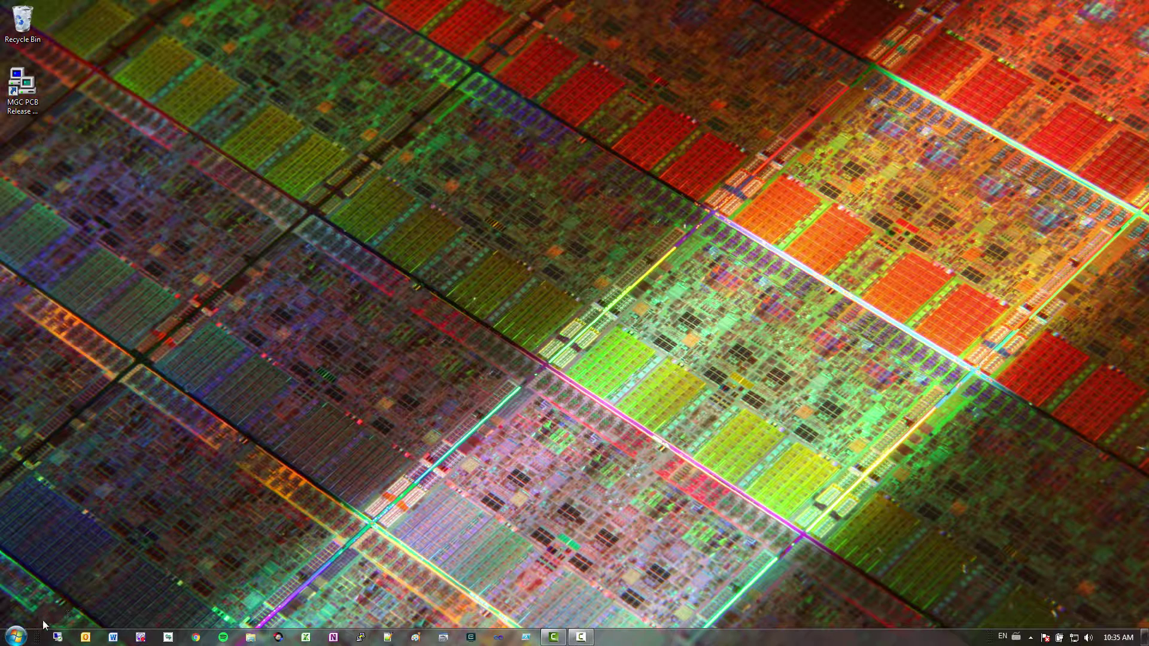
# - Open the 750 Gig (C:) drive in Explorer and look inside the WDIR folder
pyautogui.click(15, 636)
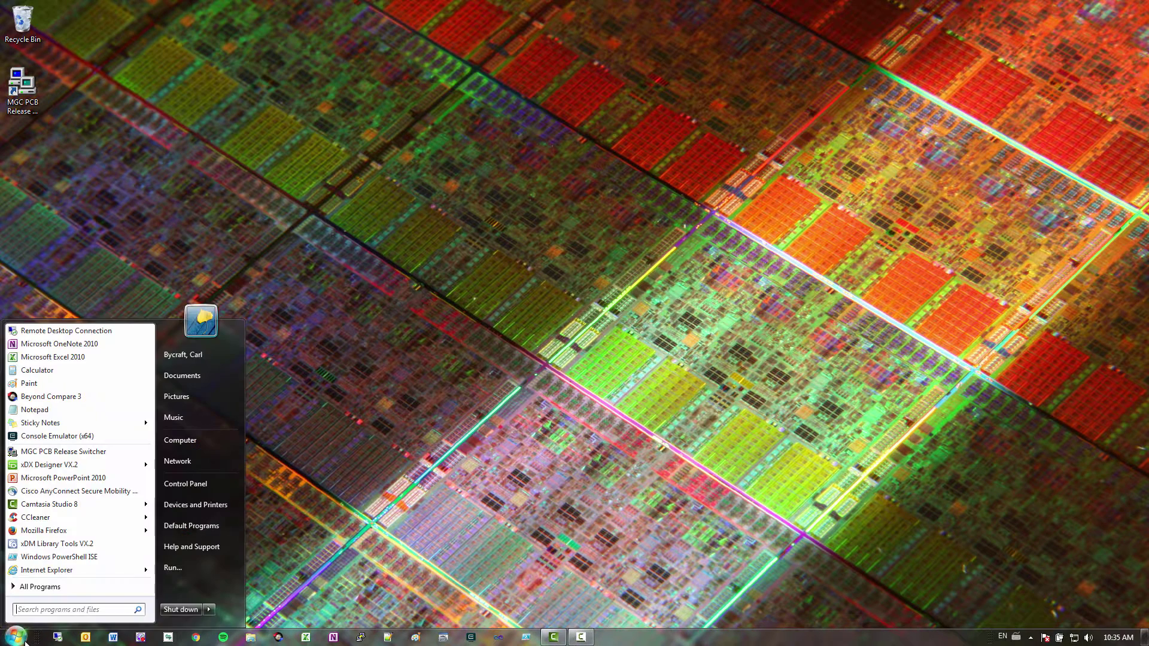
pyautogui.click(179, 441)
pyautogui.click(653, 138)
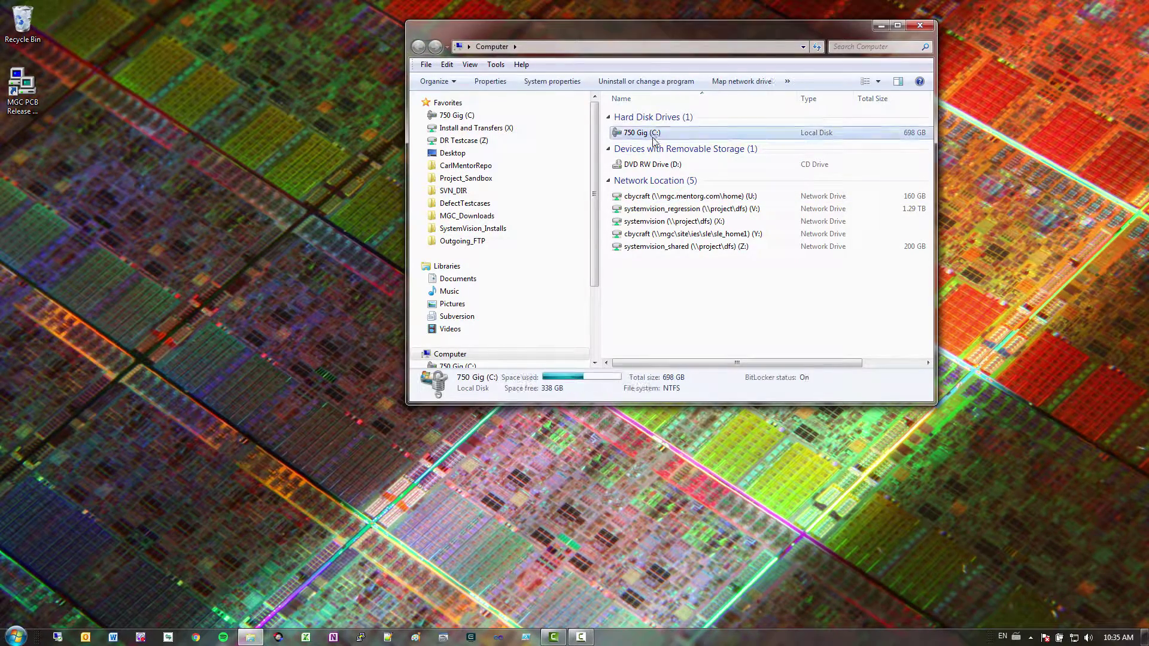
pyautogui.doubleClick(652, 134)
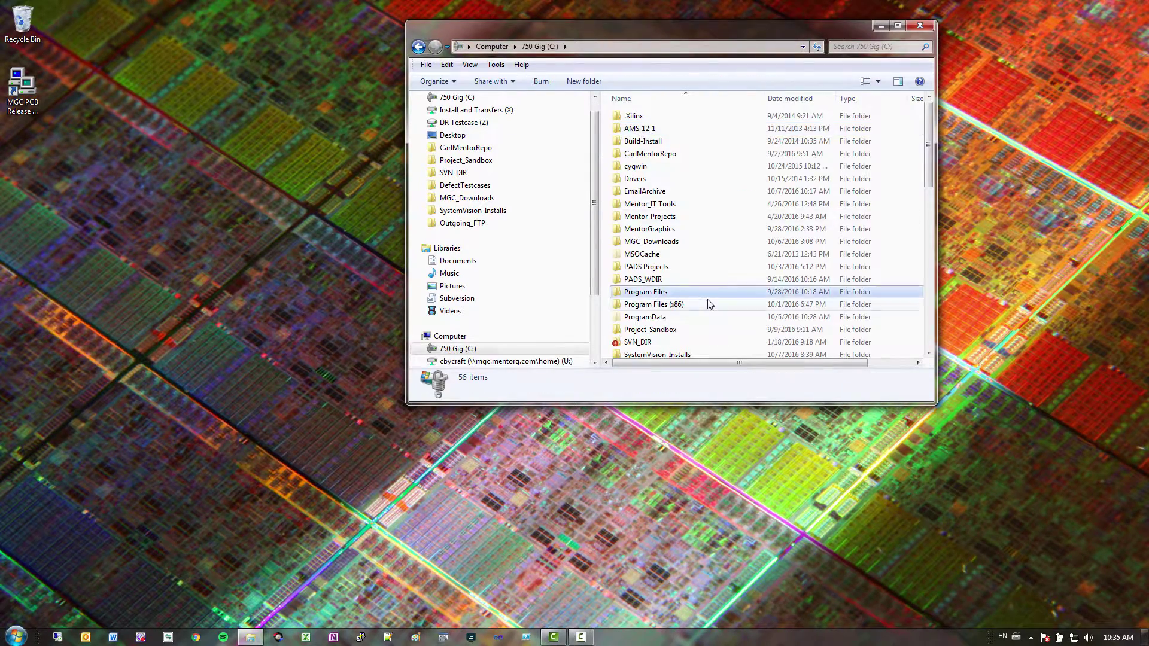
pyautogui.scroll(-5, 709, 305)
pyautogui.doubleClick(656, 214)
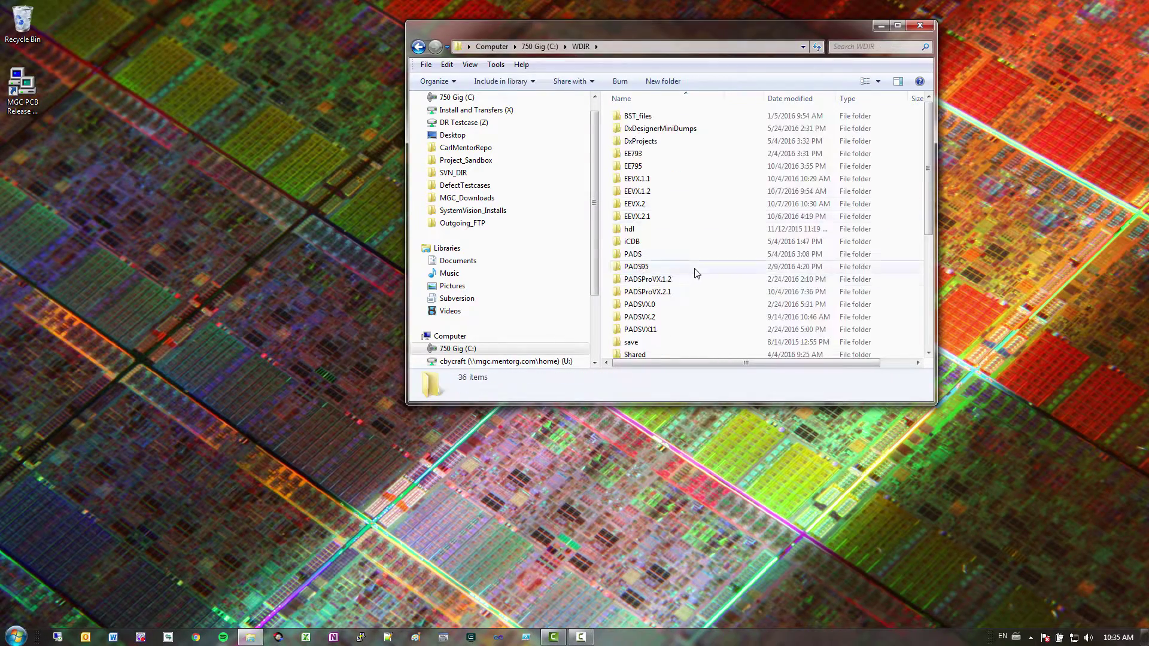
pyautogui.click(694, 277)
pyautogui.click(657, 204)
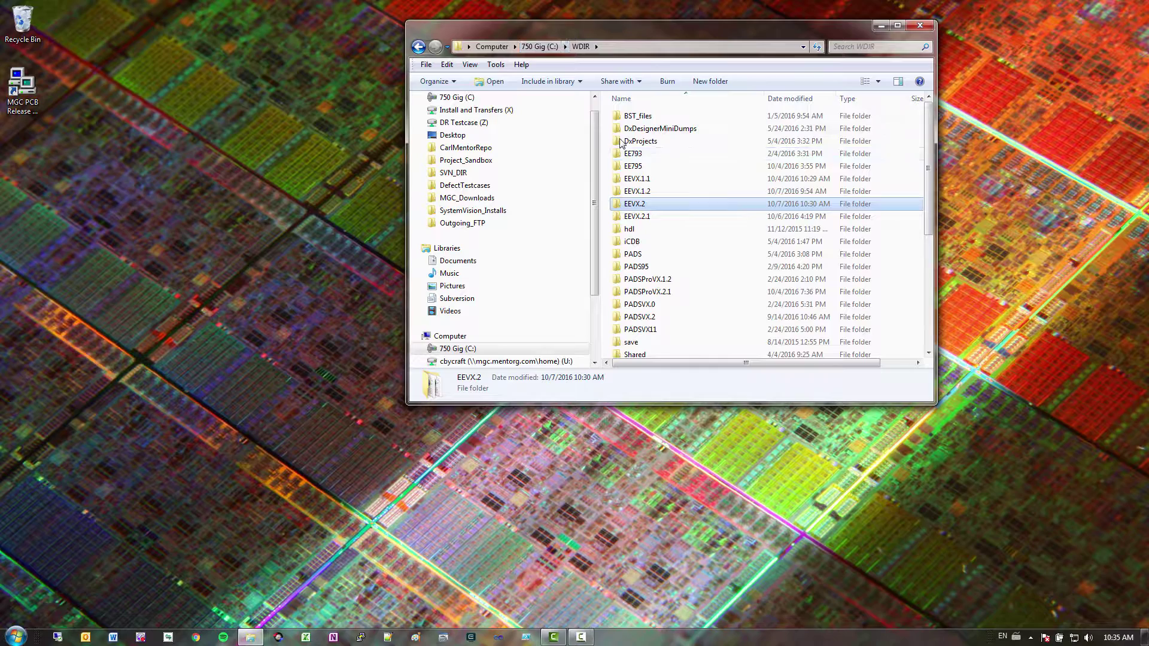
pyautogui.click(542, 48)
# - Rename the WDIR folder to WDIR_old and close Explorer
pyautogui.rightClick(638, 353)
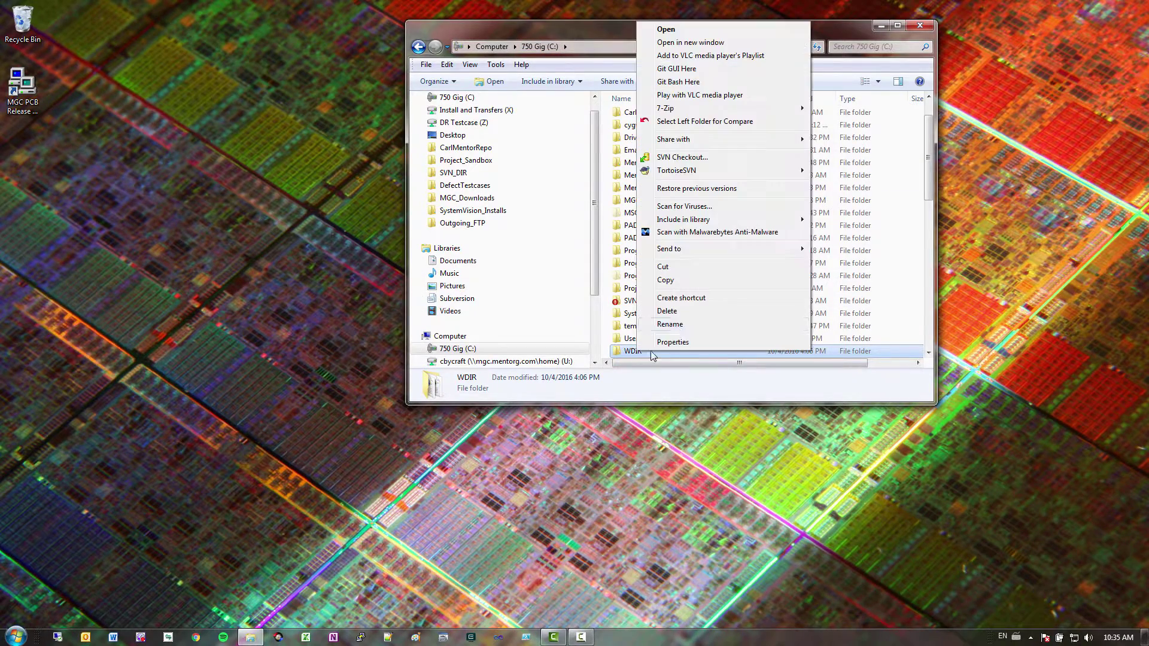
pyautogui.click(682, 326)
pyautogui.click(648, 351)
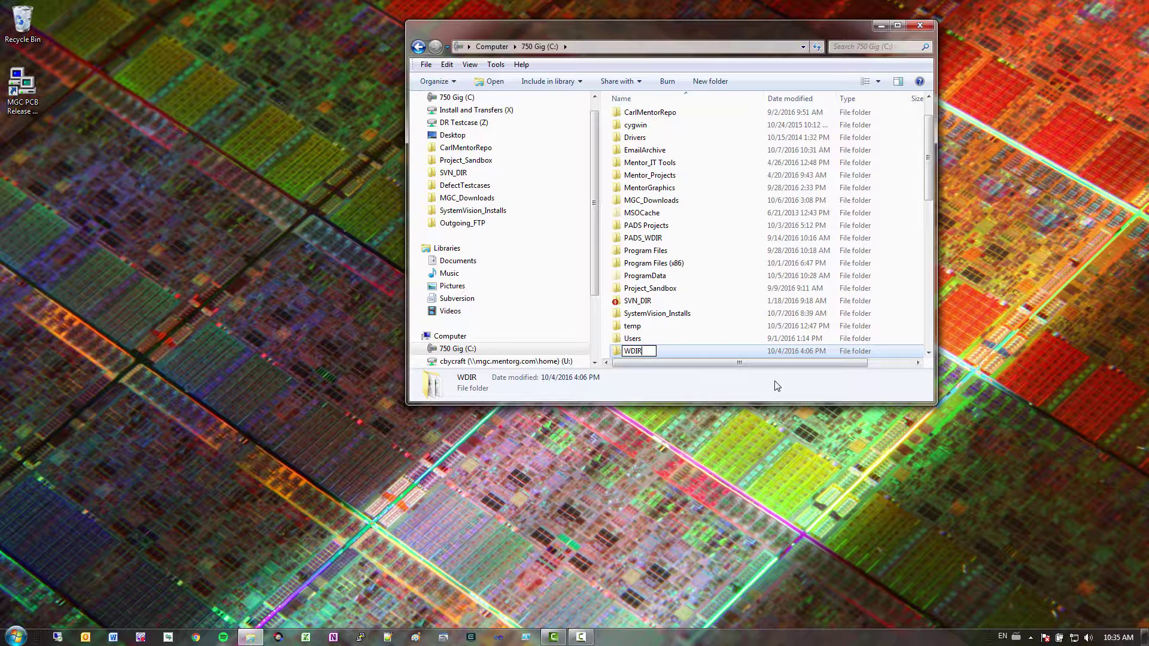
pyautogui.write('_old')
pyautogui.press('Return')
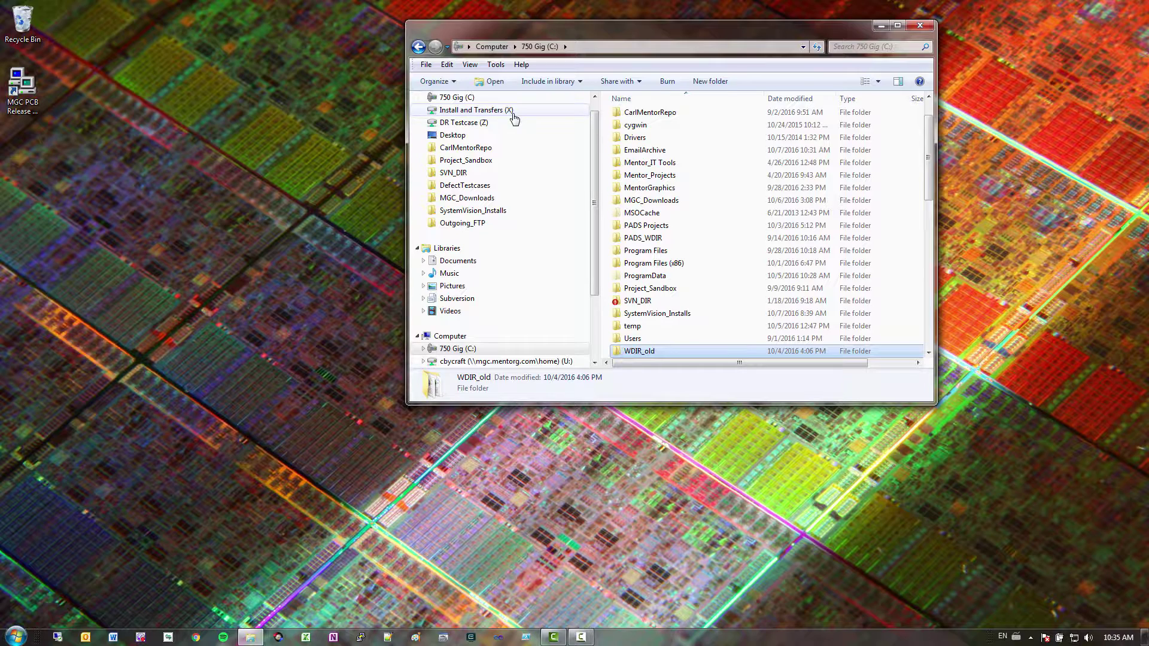
pyautogui.click(917, 25)
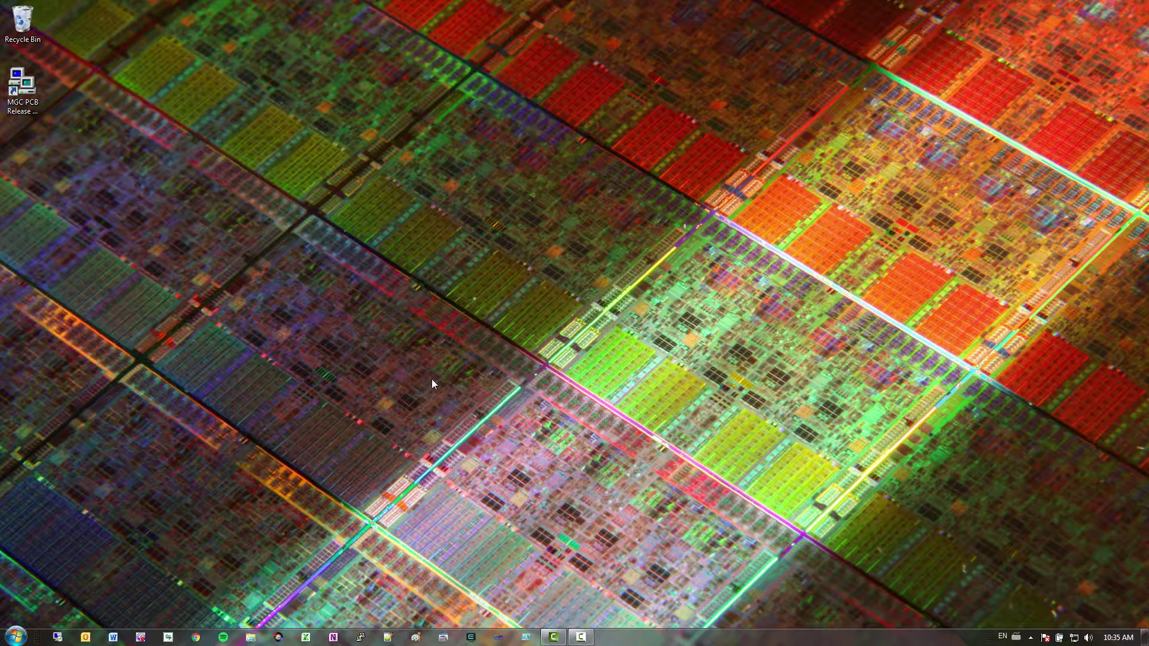
# - Launch SystemVision 16.1.1 VX.2 from the Xpedition Enterprise X-ENTP VX.2 (64-bit) Start menu group
pyautogui.click(13, 633)
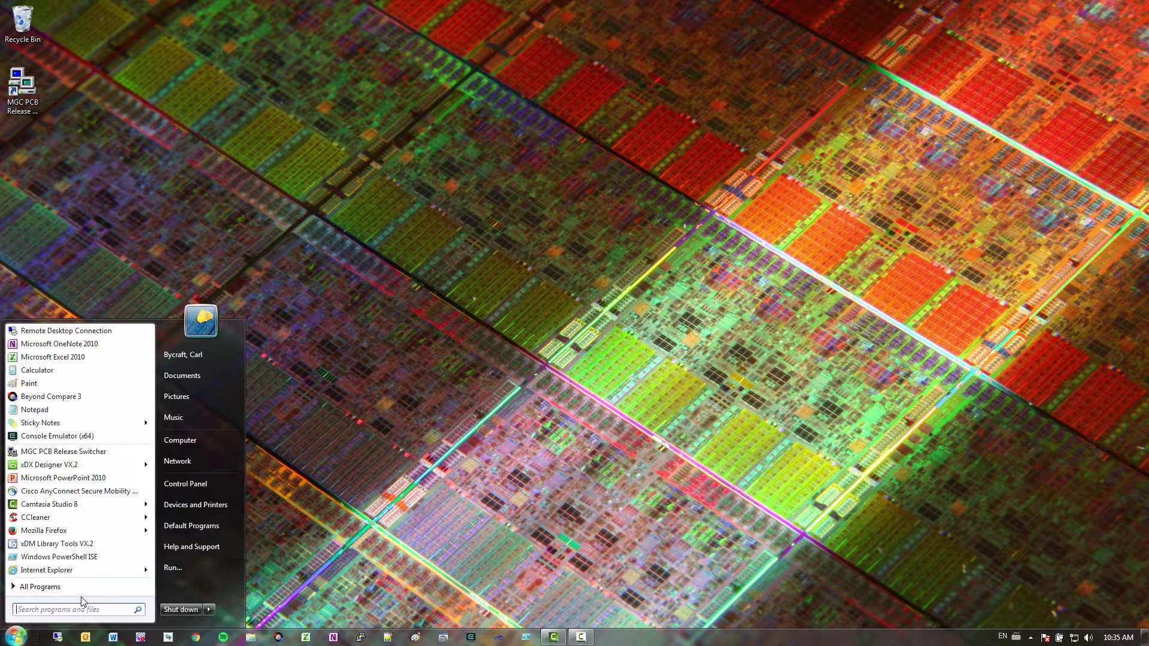
pyautogui.click(77, 598)
pyautogui.scroll(-10, 84, 571)
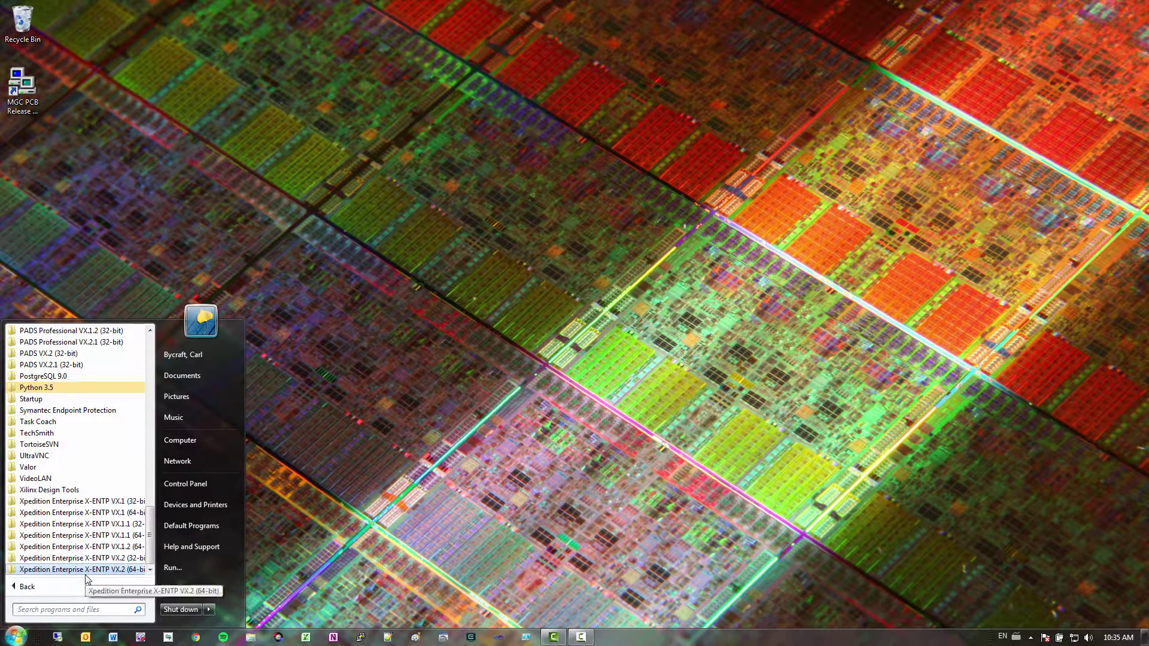
pyautogui.click(86, 570)
pyautogui.click(72, 570)
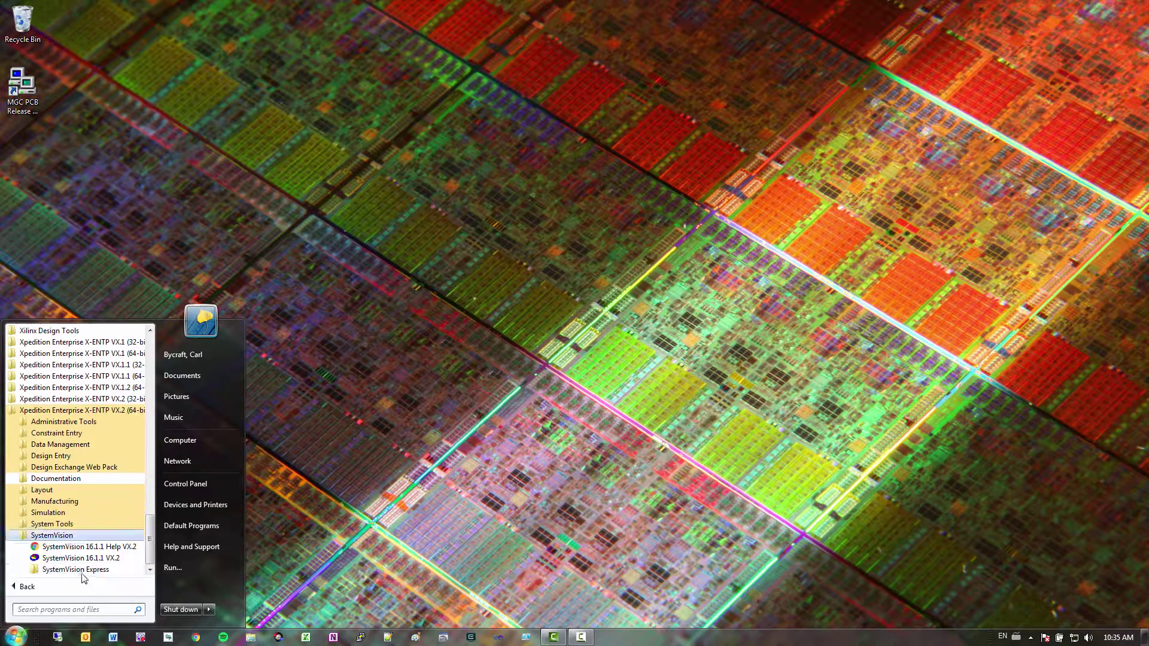
pyautogui.click(112, 560)
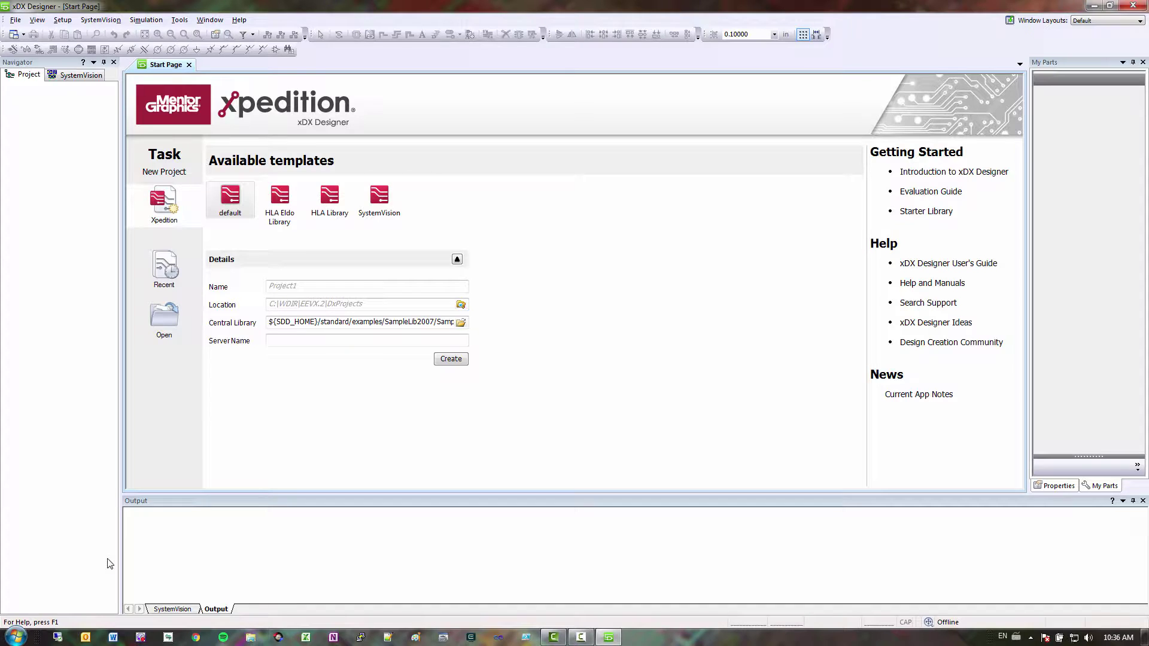
# - Create SandboxProject on the Desktop, then add Board1 with a blank Schematic1 sheet
pyautogui.click(15, 19)
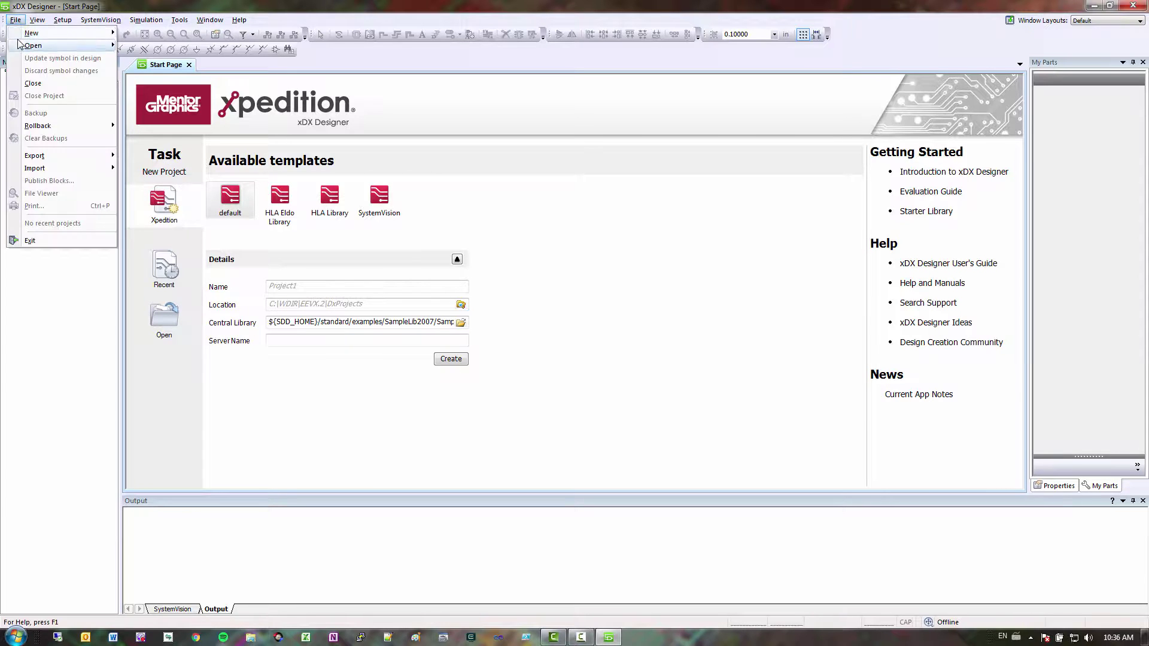
pyautogui.moveTo(36, 33)
pyautogui.click(151, 37)
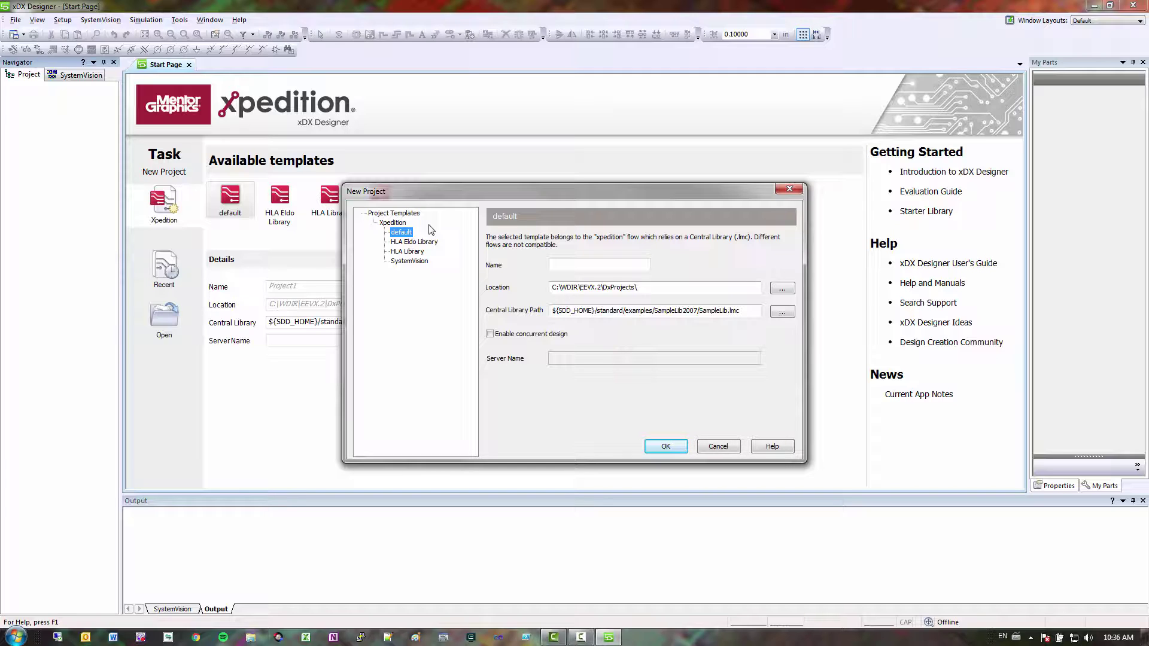
pyautogui.click(586, 268)
pyautogui.write('SandboxProject')
pyautogui.click(782, 289)
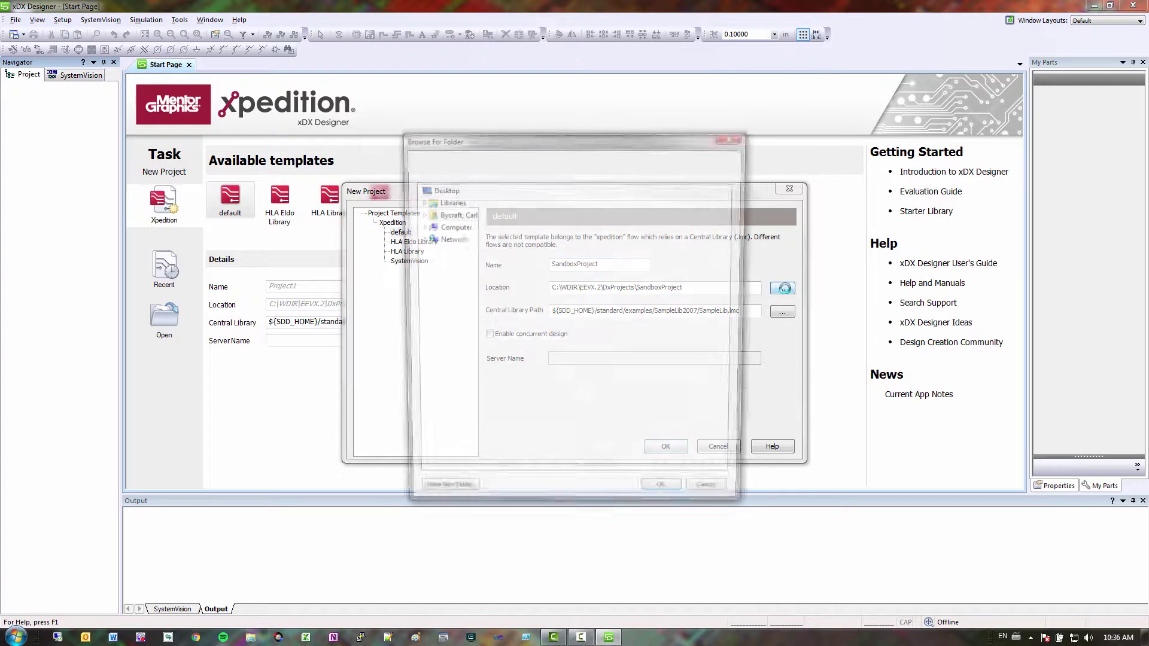
pyautogui.click(441, 189)
pyautogui.click(666, 498)
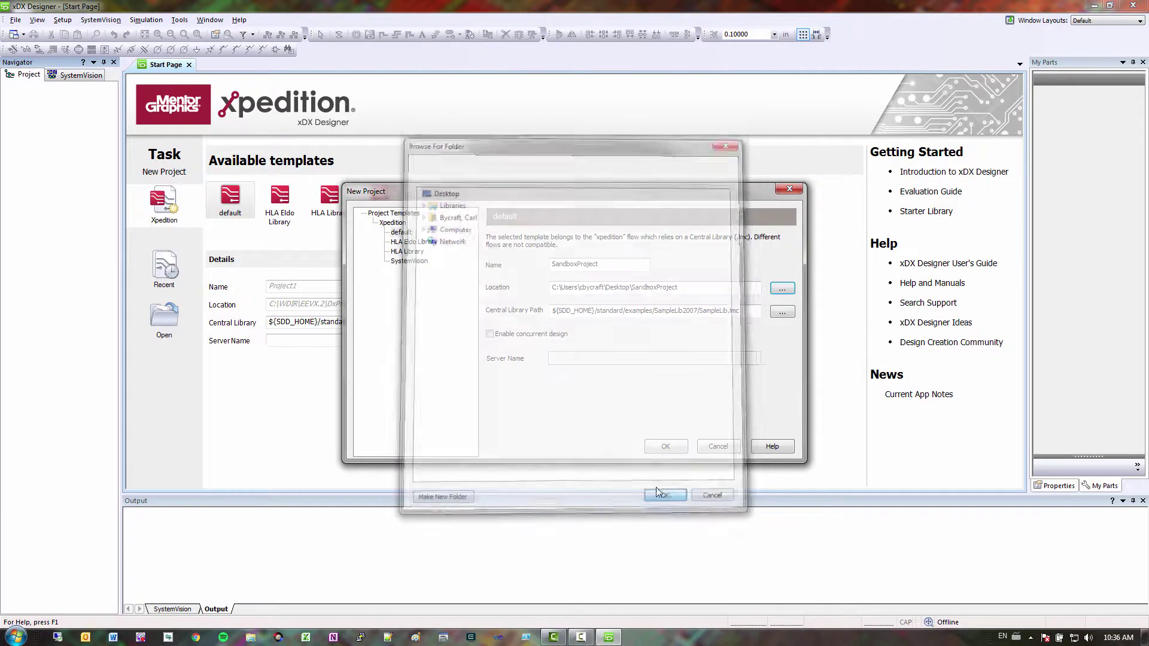
pyautogui.click(678, 446)
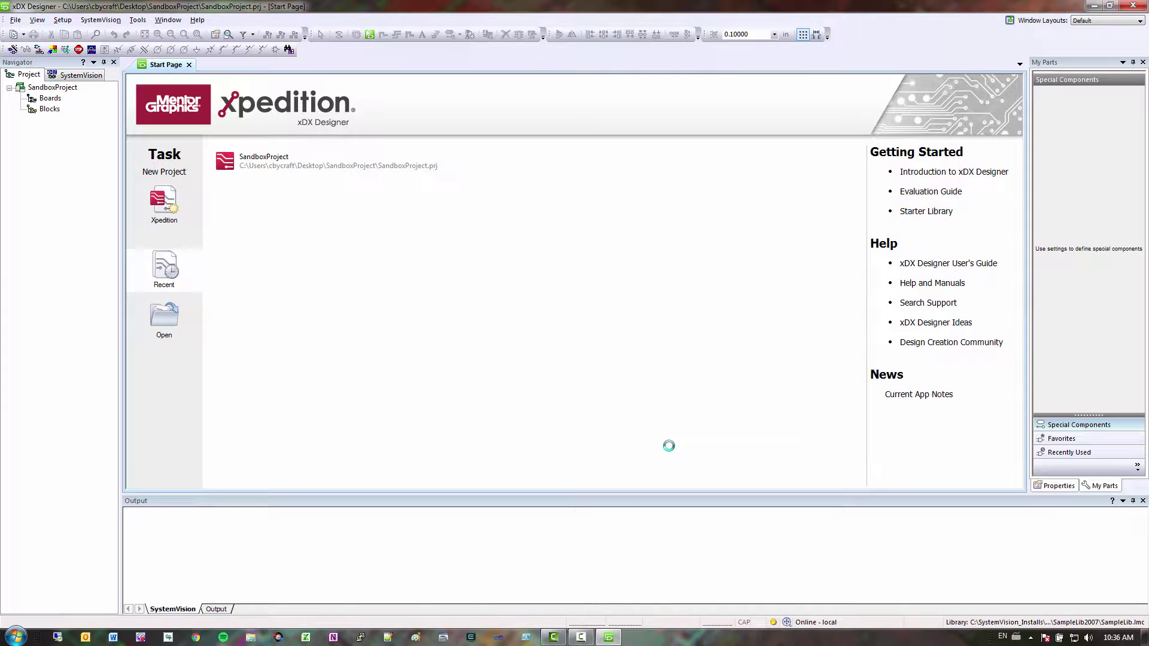
pyautogui.click(23, 34)
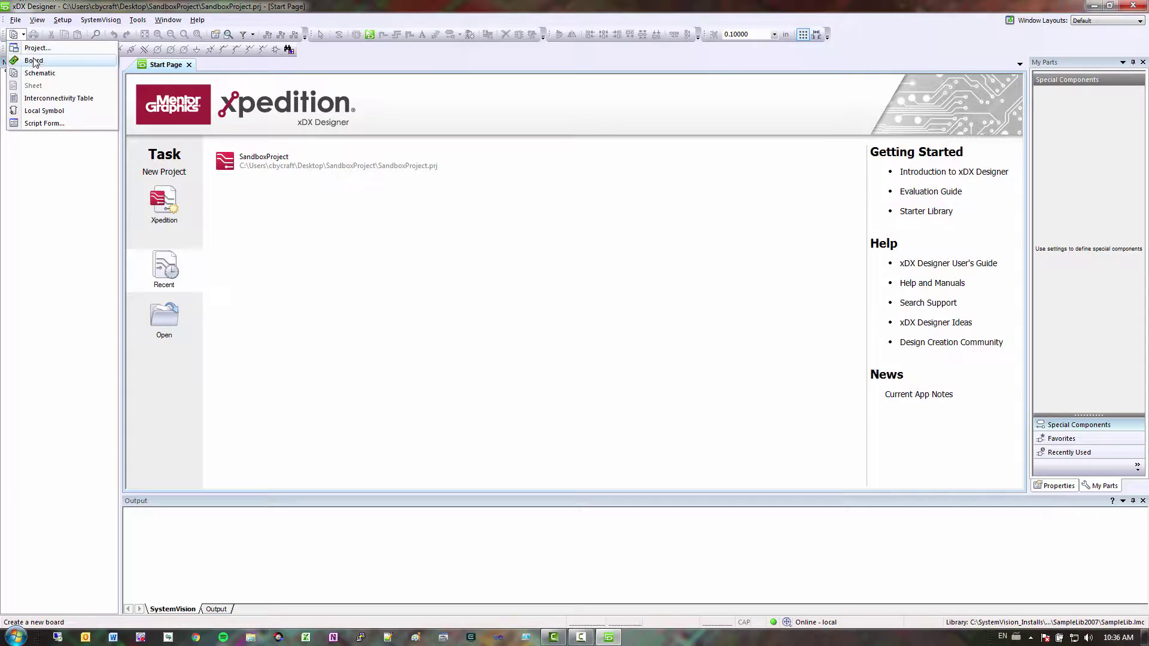
pyautogui.click(35, 61)
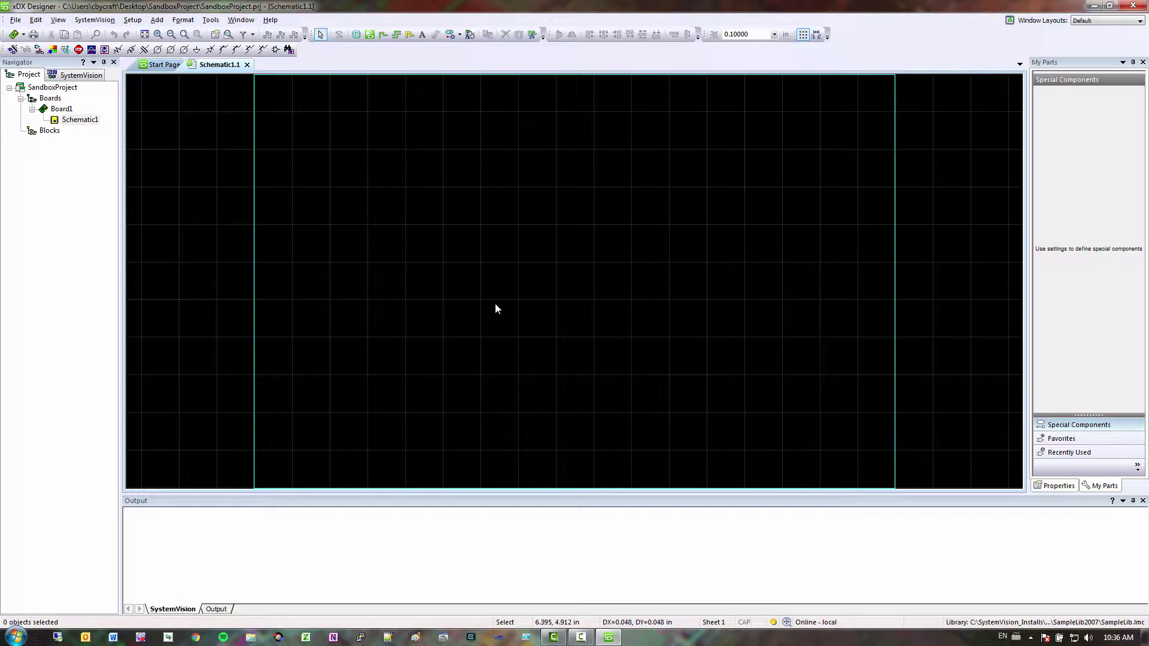
# - Load and apply the Aspen_Blue.dxc scheme from Xpedition\Color_Schemes in the Display Objects settings
pyautogui.click(135, 22)
pyautogui.click(143, 33)
pyautogui.moveTo(479, 328); pyautogui.dragTo(481, 402)
pyautogui.click(386, 368)
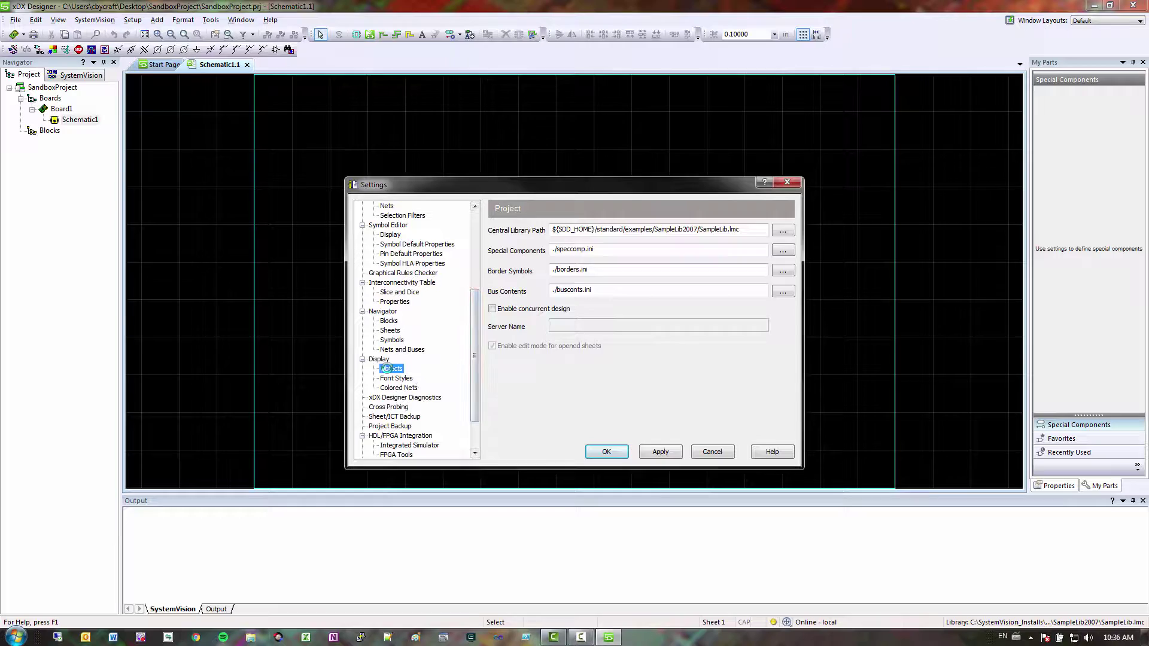
pyautogui.click(717, 415)
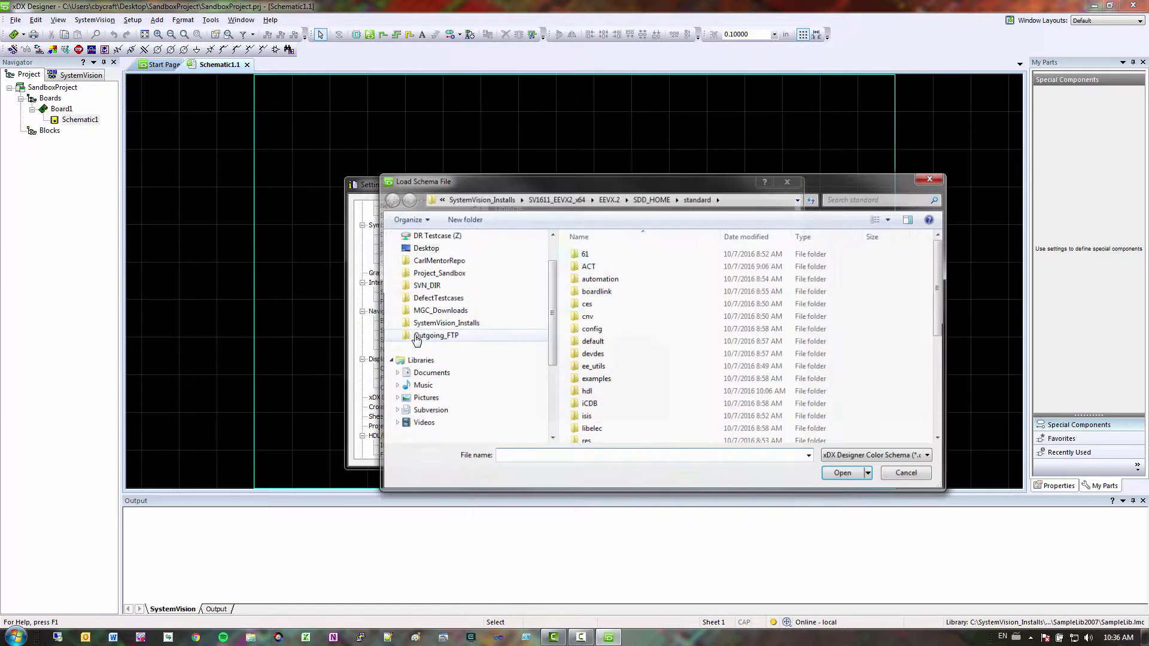
pyautogui.click(448, 261)
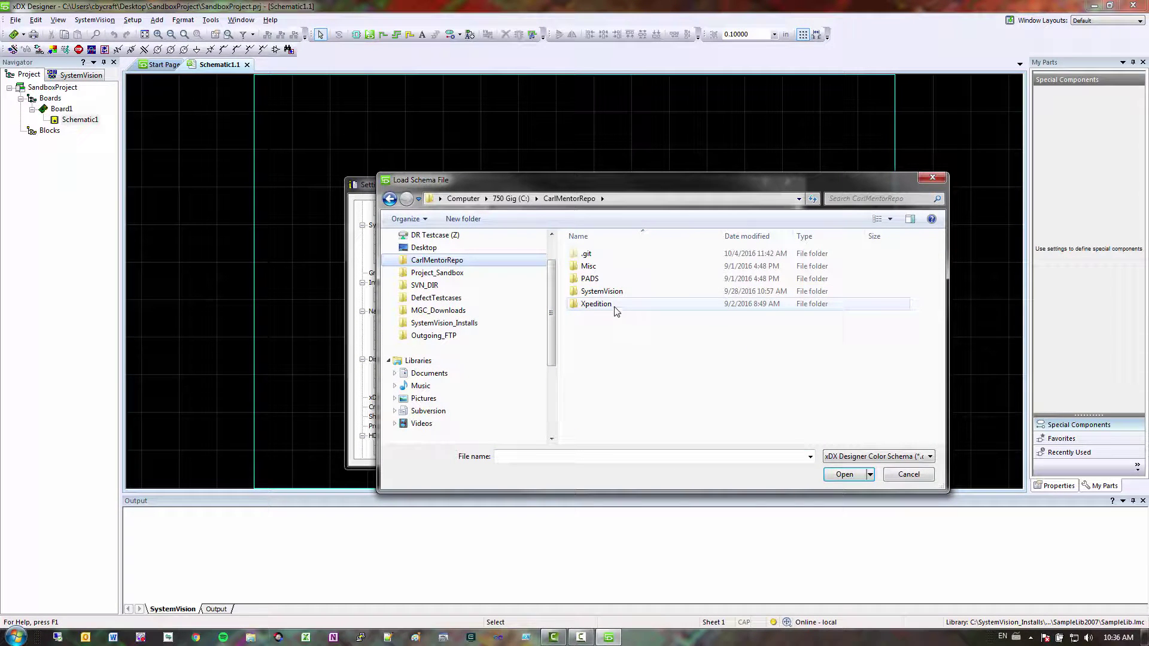
pyautogui.doubleClick(616, 306)
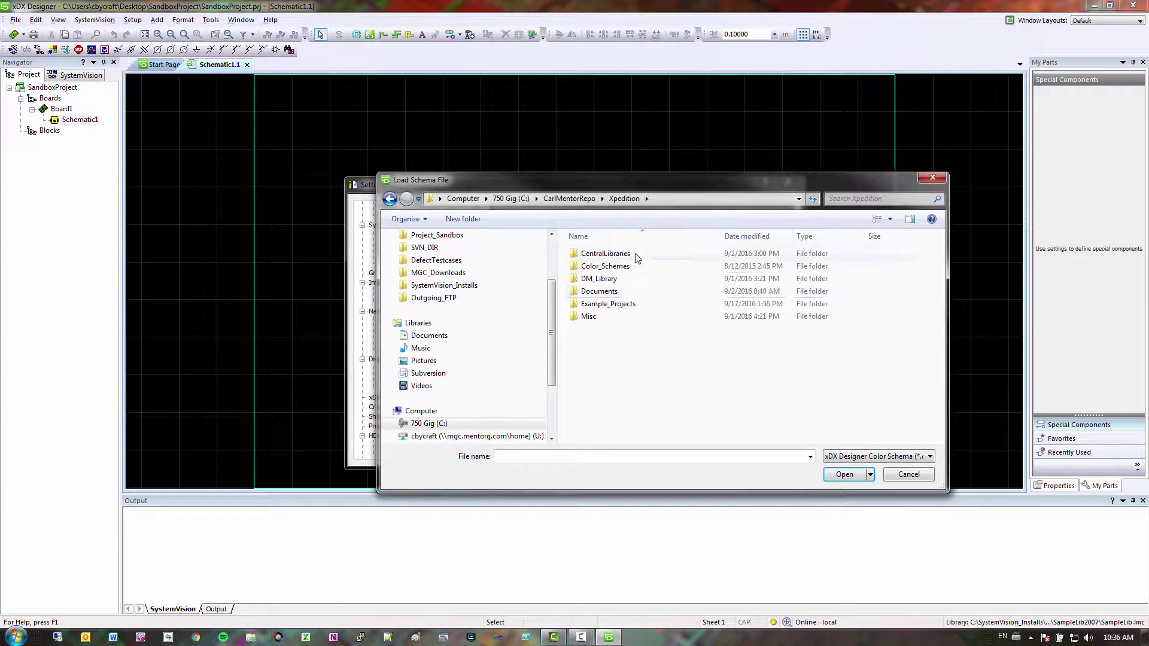
pyautogui.doubleClick(637, 268)
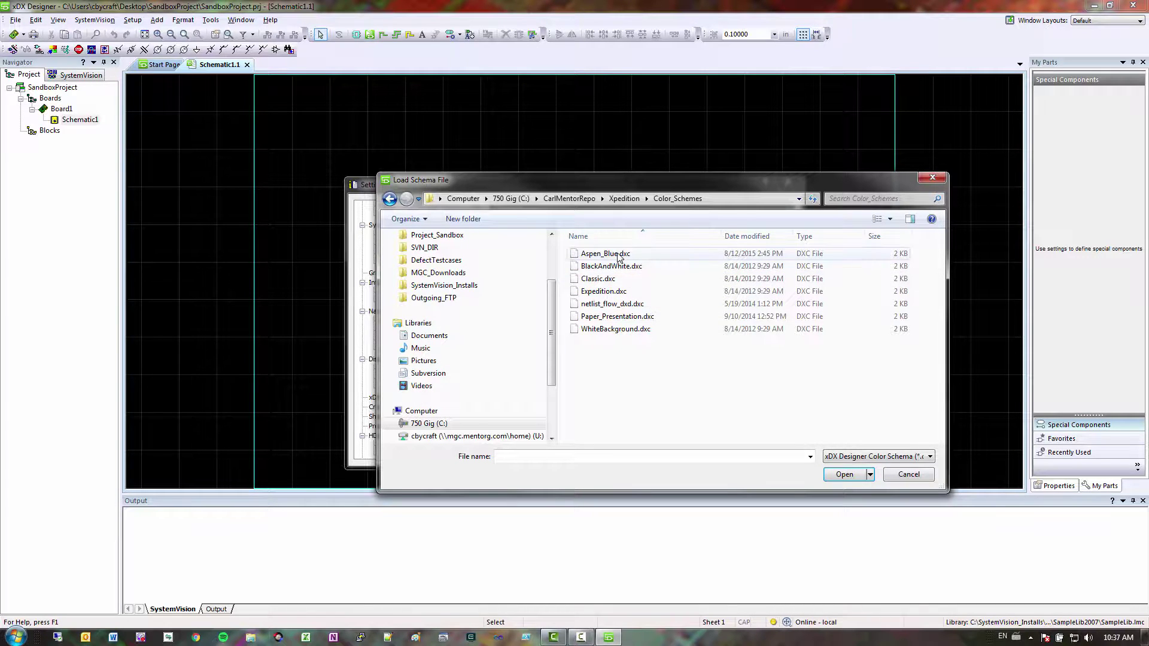
pyautogui.click(617, 255)
pyautogui.click(843, 475)
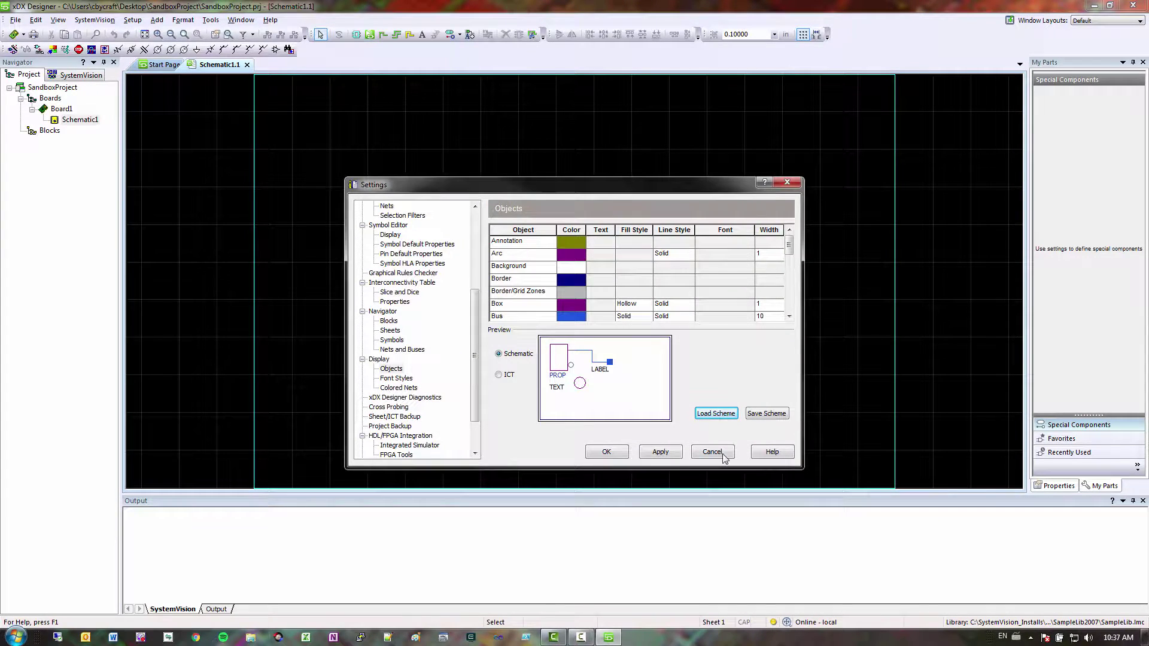
pyautogui.click(669, 453)
pyautogui.click(616, 453)
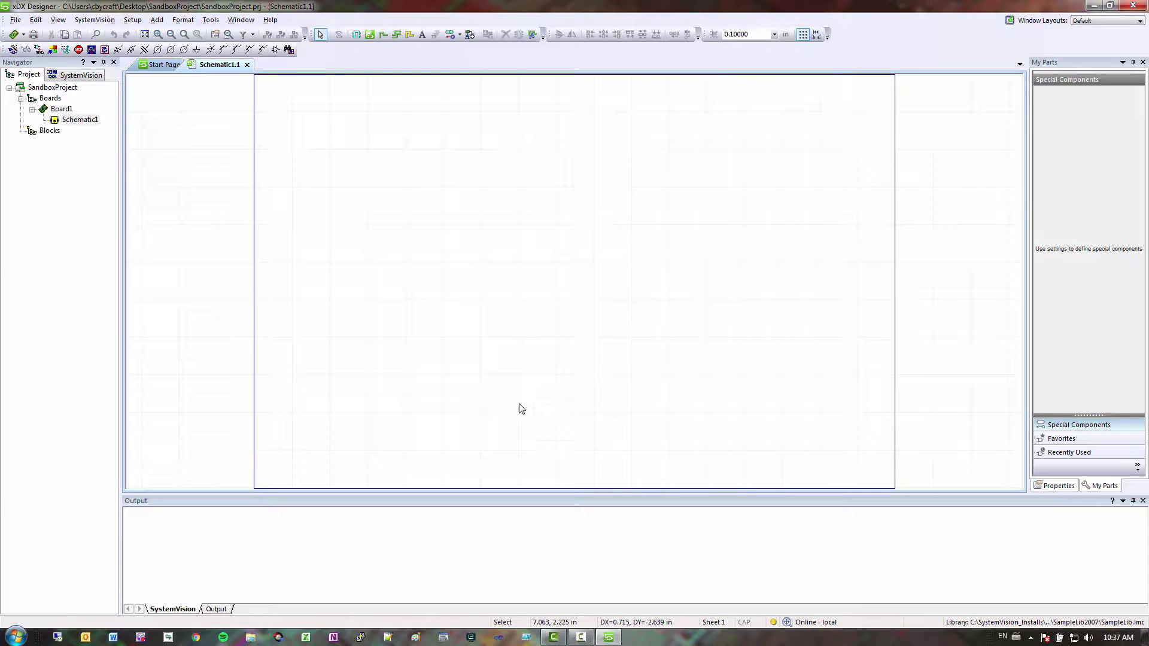
# - Browse to SystemVision\Models\VHDL_AMS in the repository and inspect the ExampleLibrary .vhd files
pyautogui.click(246, 640)
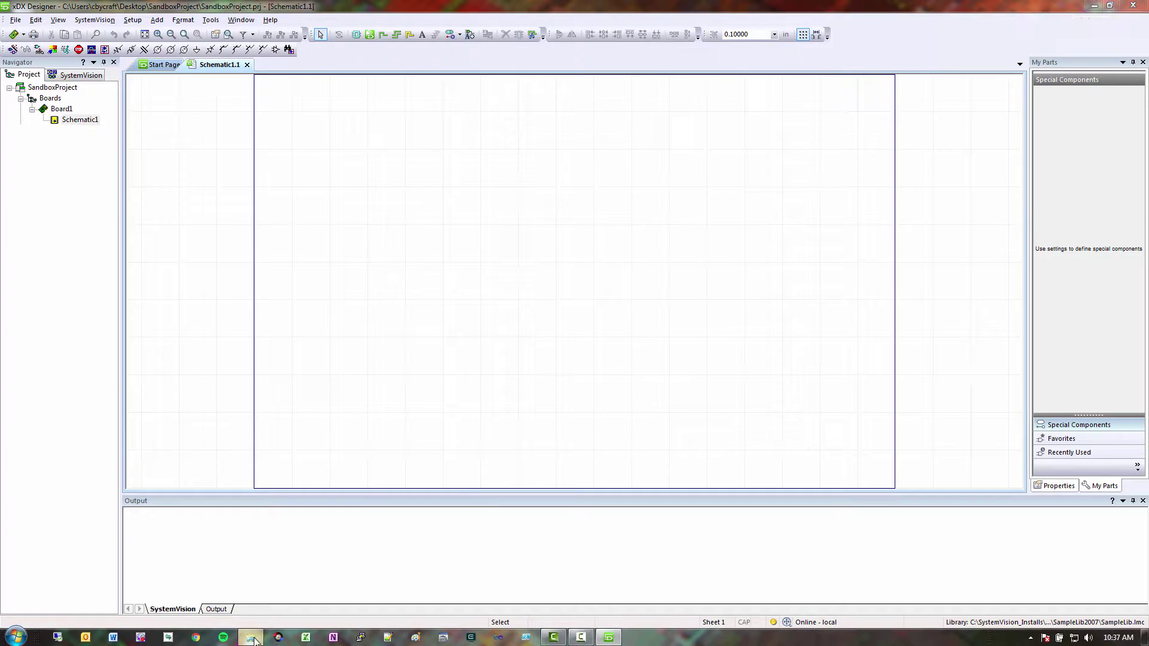
pyautogui.click(467, 167)
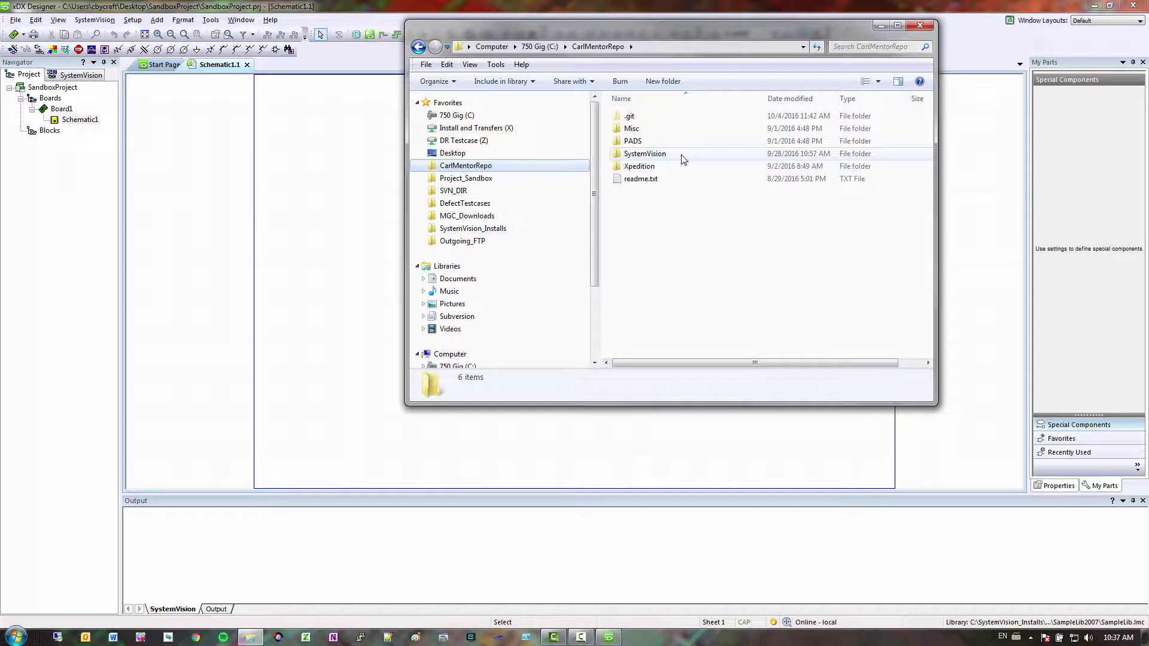
pyautogui.doubleClick(682, 156)
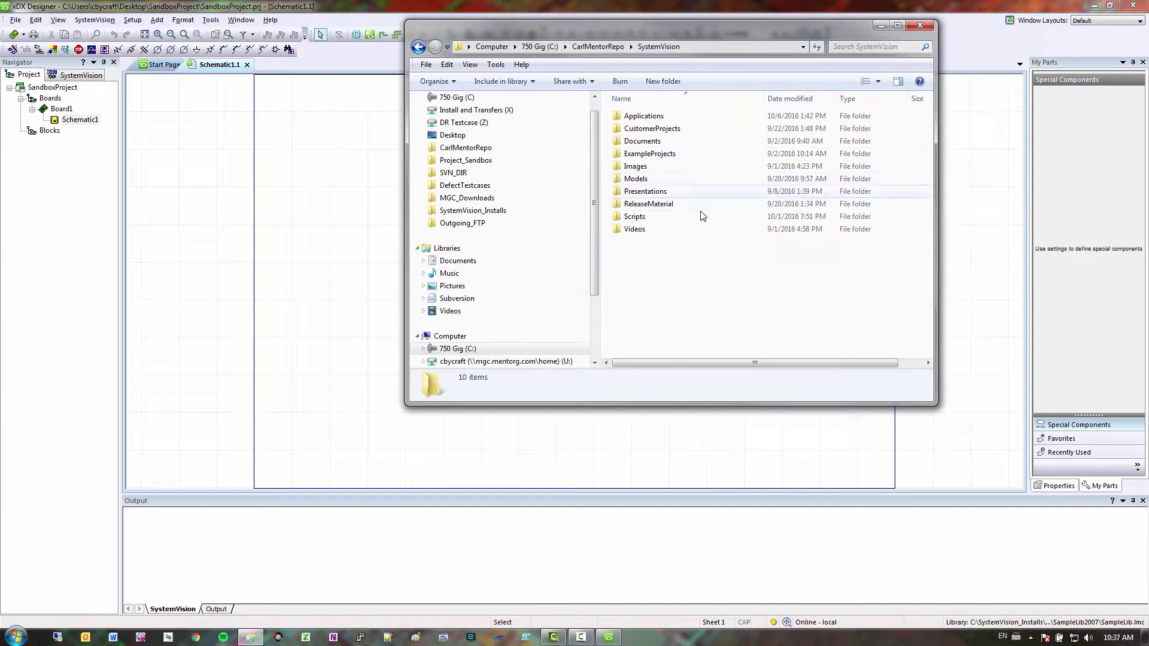
pyautogui.doubleClick(665, 179)
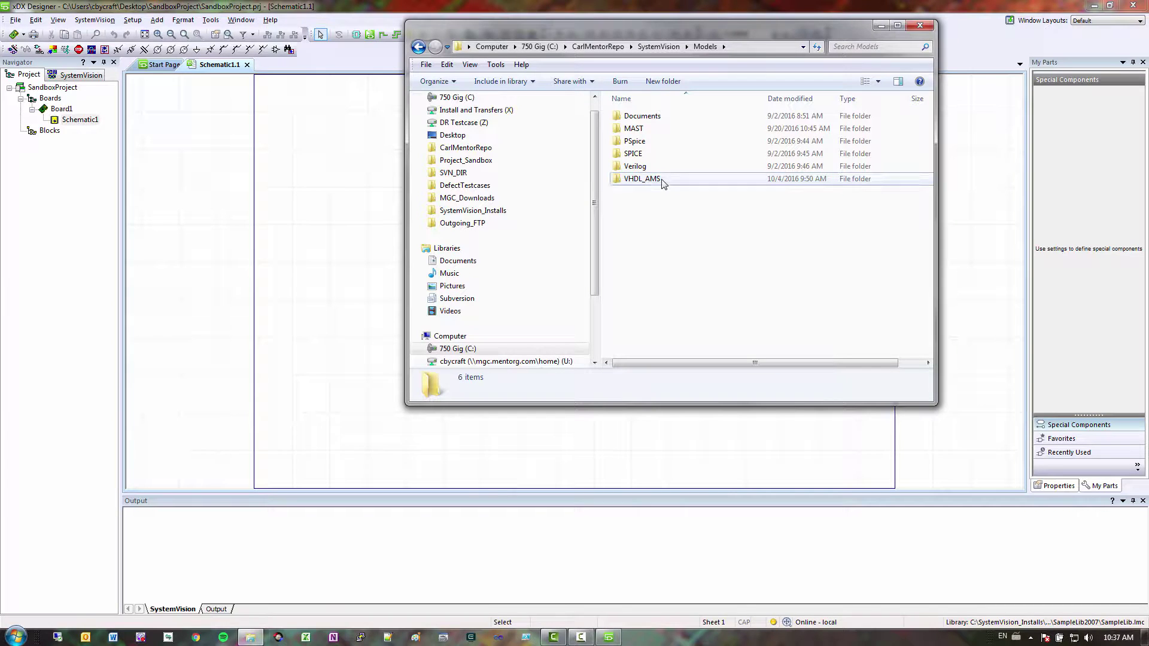
pyautogui.doubleClick(663, 180)
pyautogui.doubleClick(653, 116)
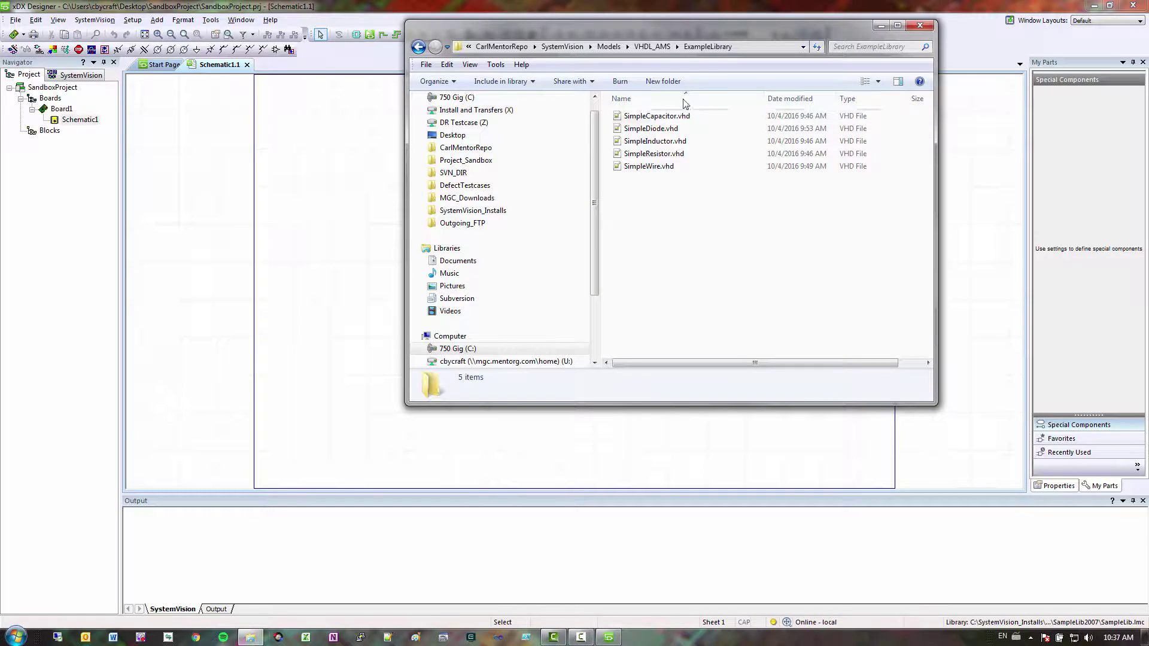
pyautogui.click(652, 46)
# - Copy the ExampleLibrary folder and paste it onto the Desktop
pyautogui.rightClick(661, 118)
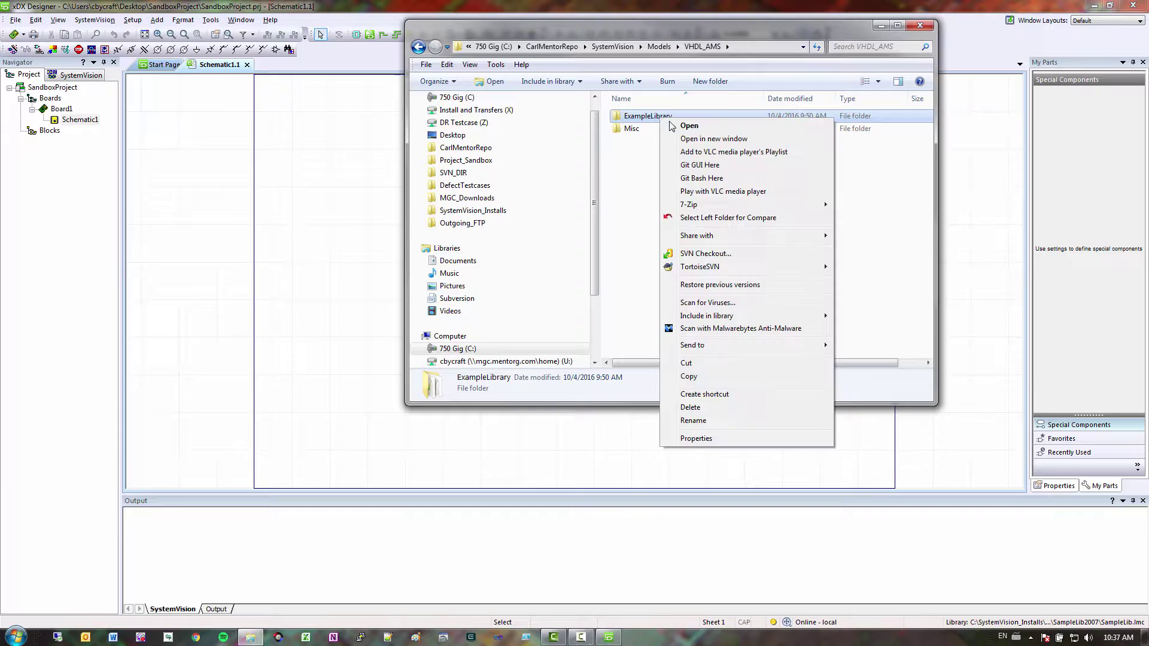
pyautogui.click(688, 376)
pyautogui.click(461, 137)
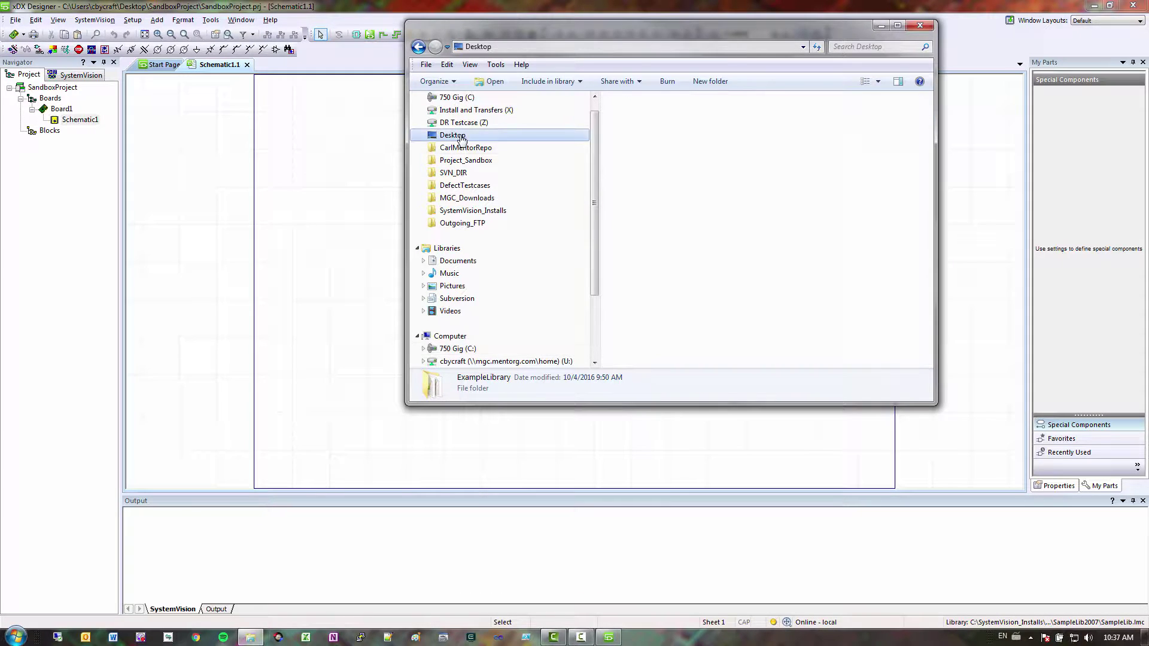
pyautogui.rightClick(694, 262)
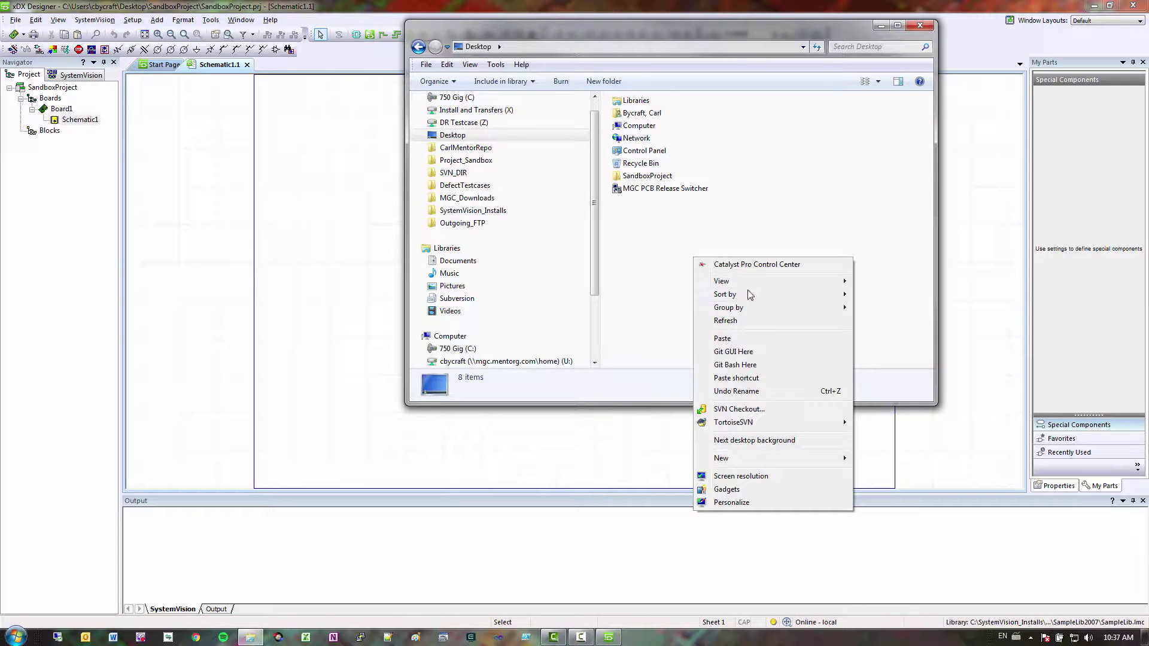
pyautogui.click(745, 337)
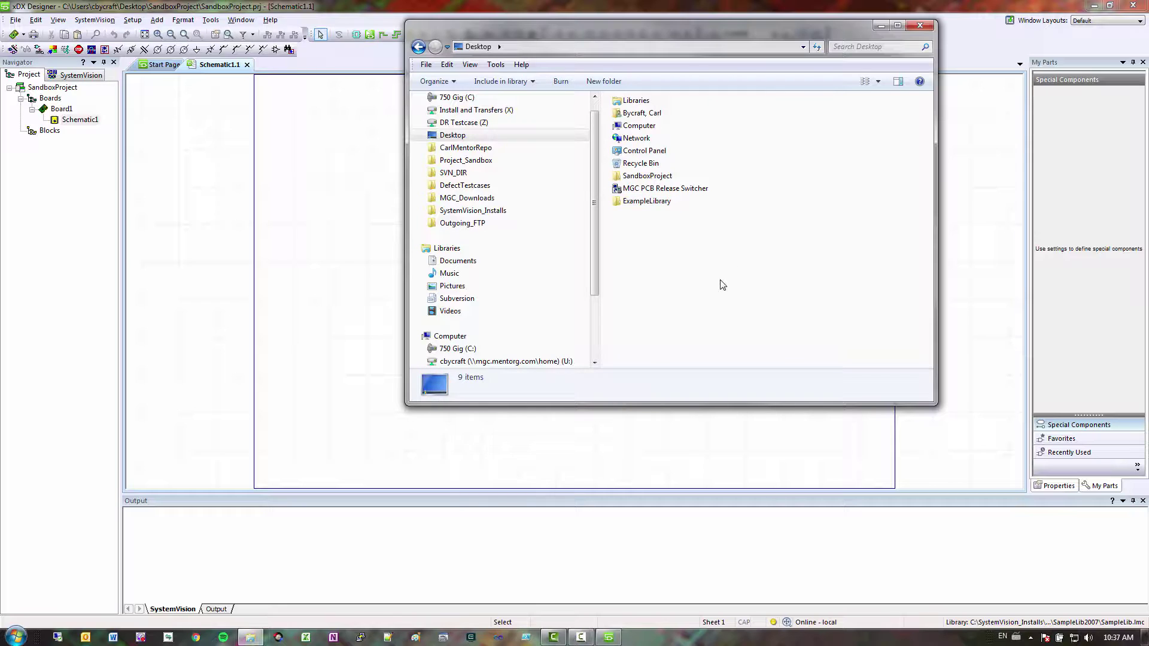
# - Close Explorer and reposition and enlarge the Output panel in xDX Designer
pyautogui.click(919, 25)
pyautogui.click(544, 263)
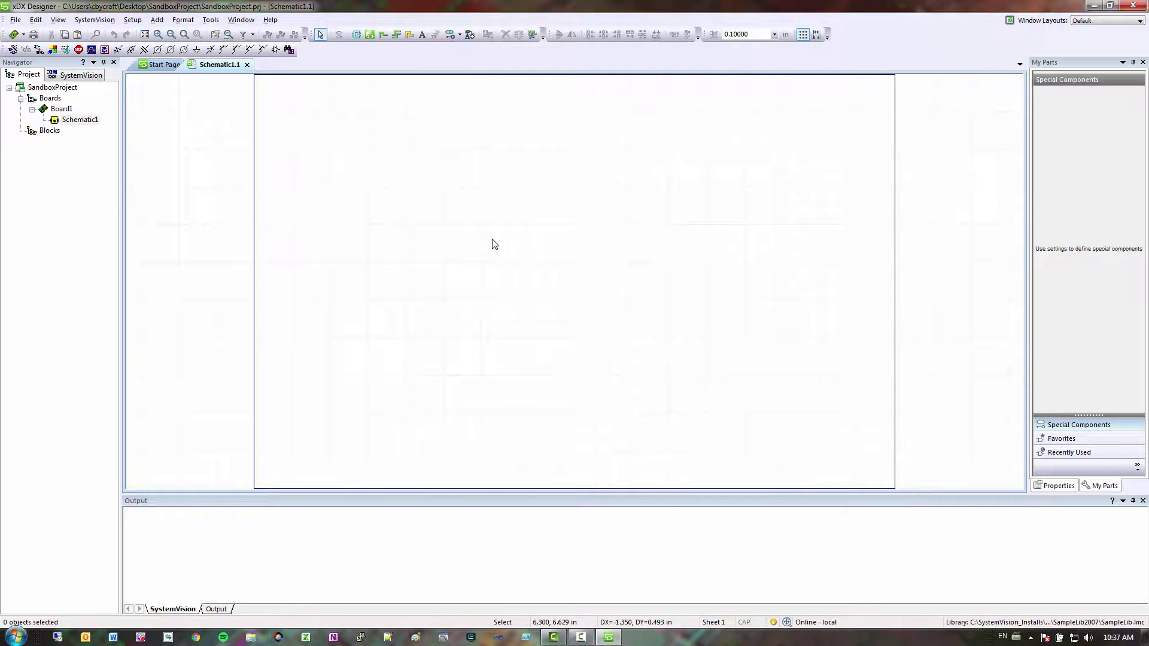
pyautogui.moveTo(684, 503); pyautogui.dragTo(574, 353)
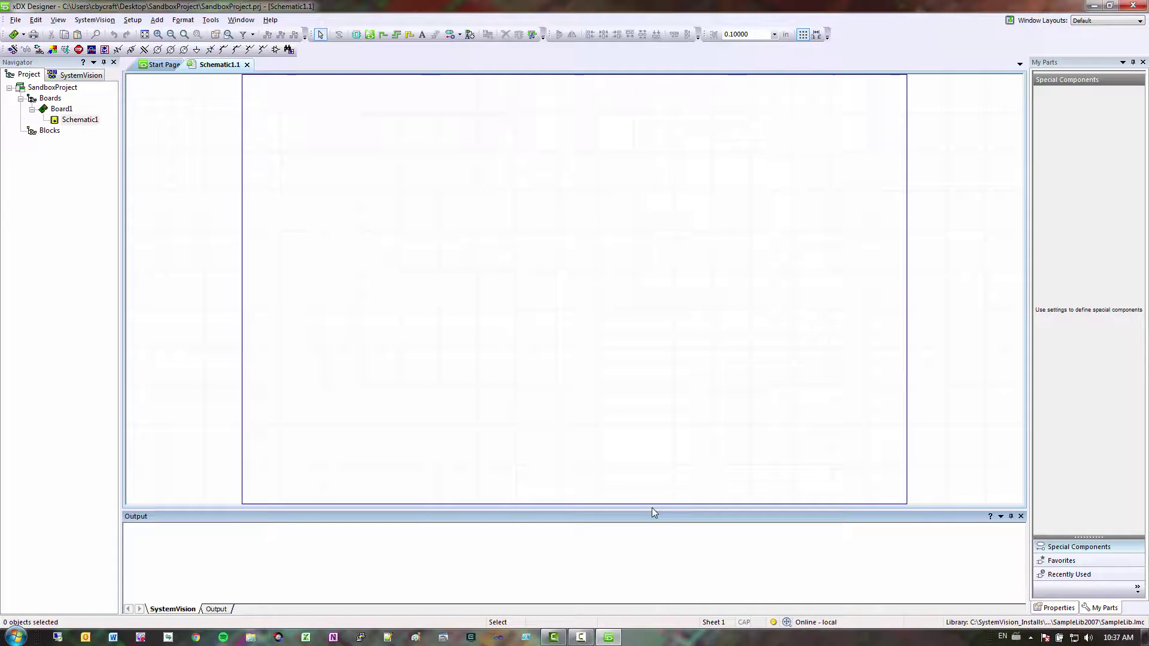
pyautogui.moveTo(652, 509); pyautogui.dragTo(649, 445)
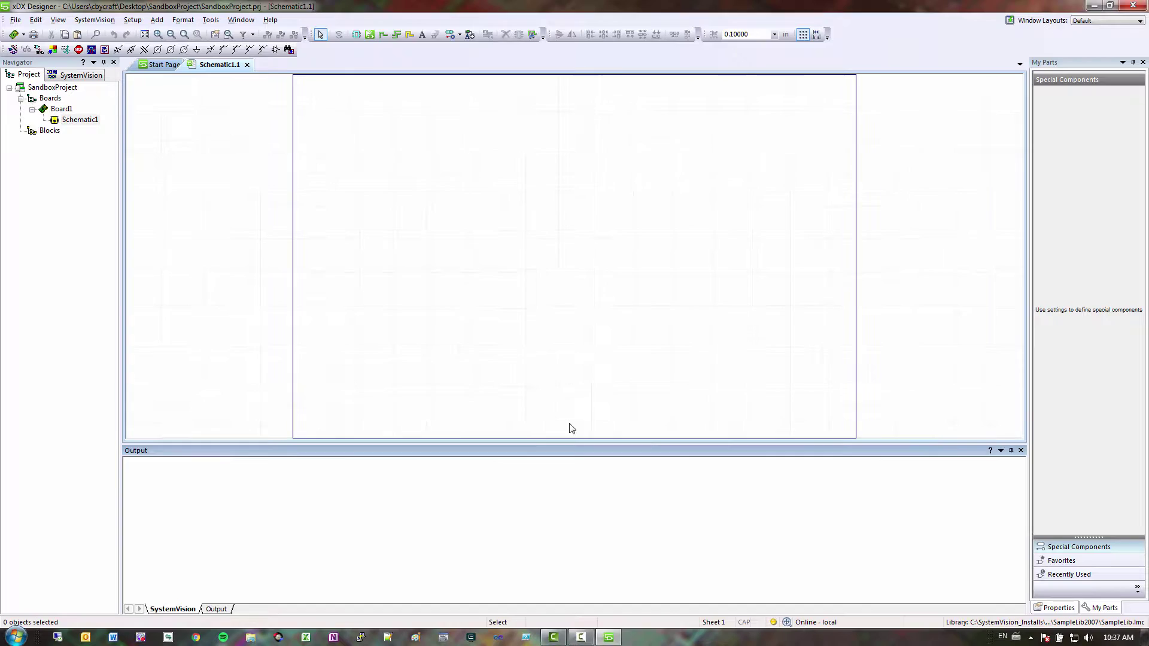
# - Start the Model and Symbol Wizard with VHDL-AMS source Desktop\ExampleLibrary\SimpleCapacitor.vhd
pyautogui.click(11, 49)
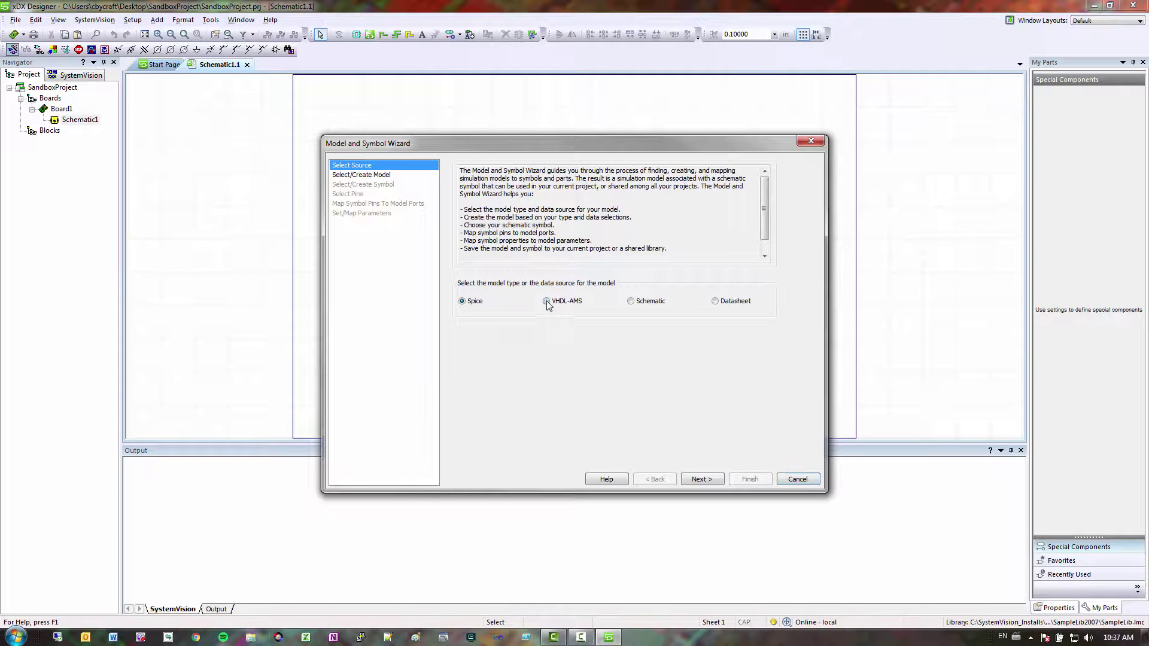
pyautogui.click(547, 303)
pyautogui.click(701, 479)
pyautogui.click(802, 367)
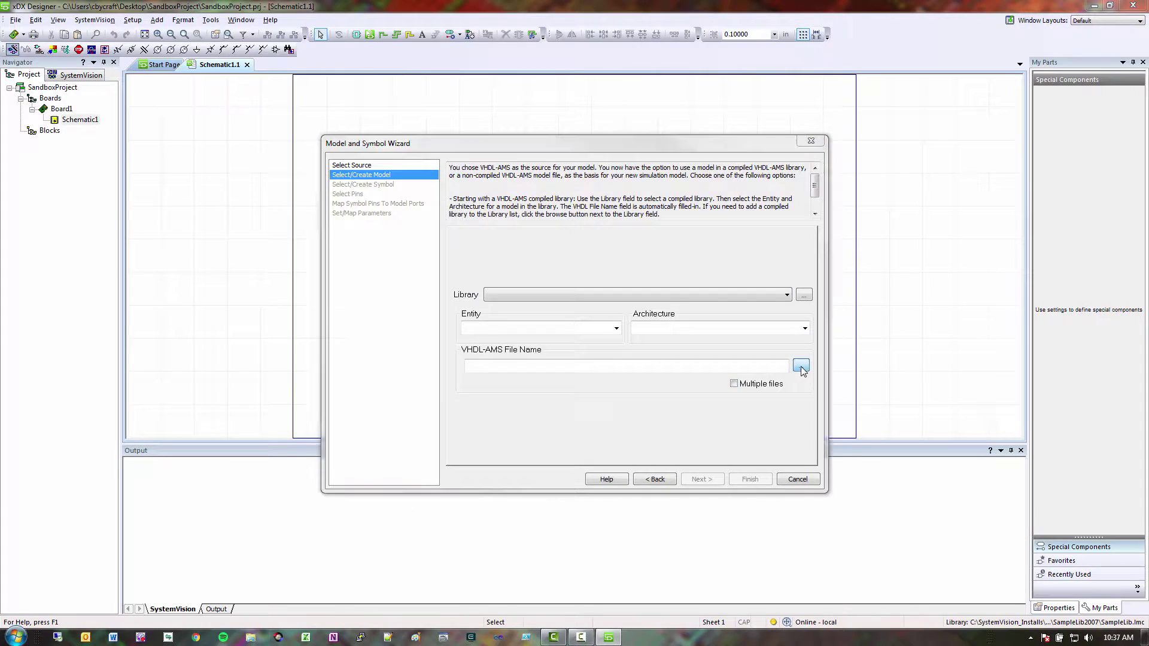
pyautogui.click(335, 239)
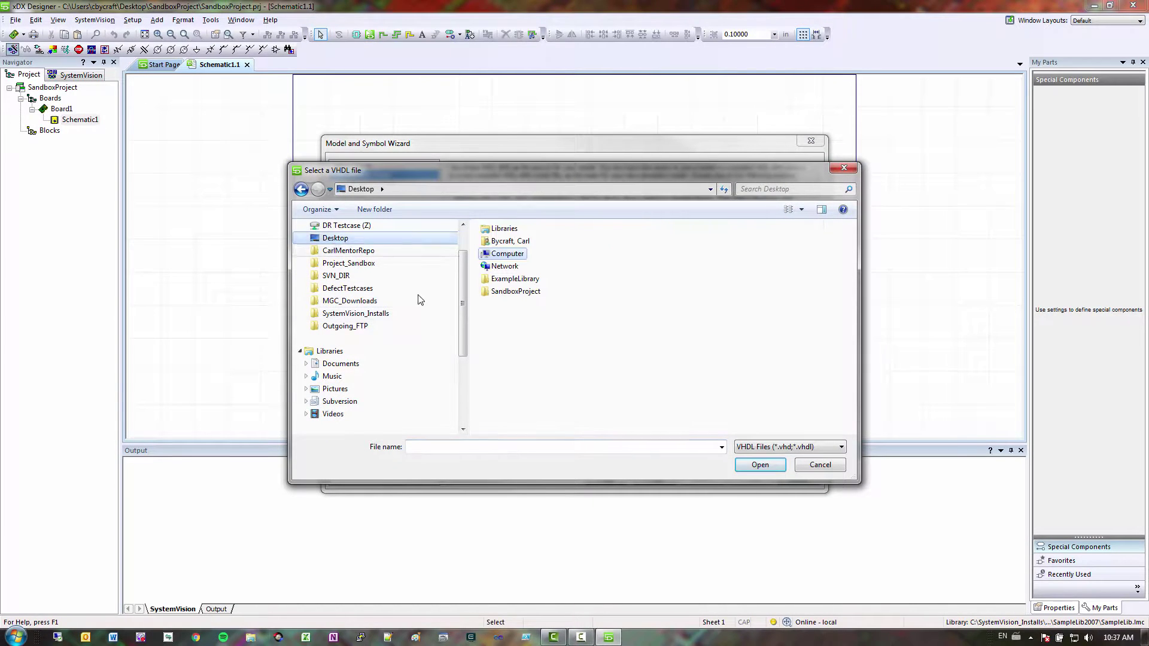
pyautogui.doubleClick(515, 279)
pyautogui.click(537, 246)
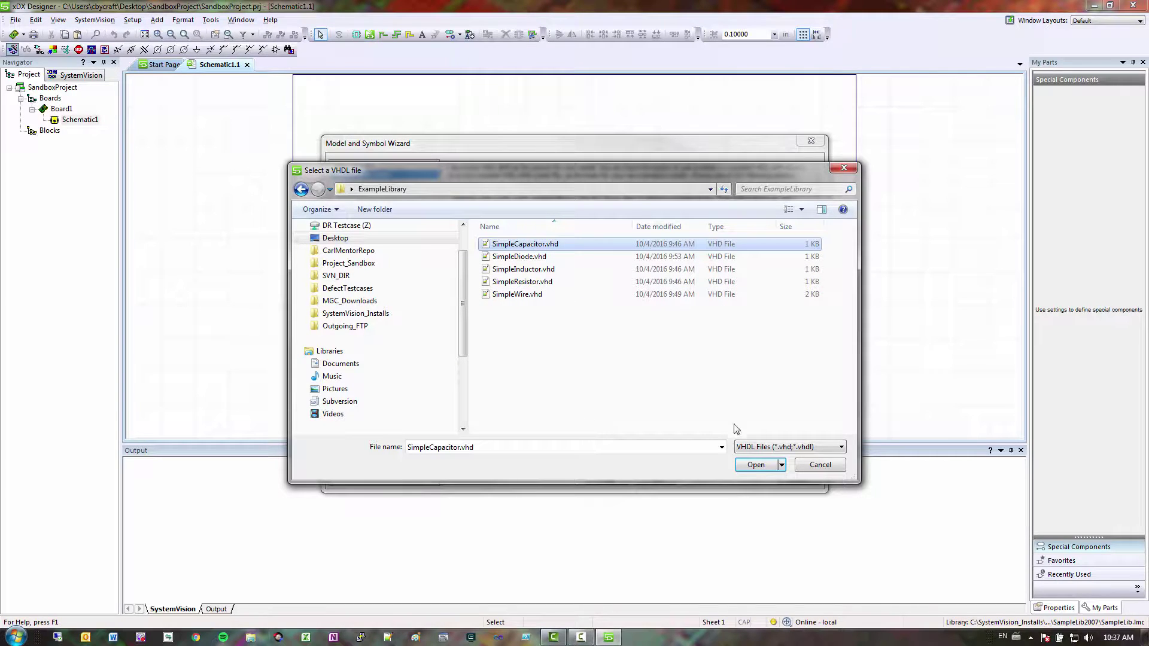
pyautogui.click(755, 465)
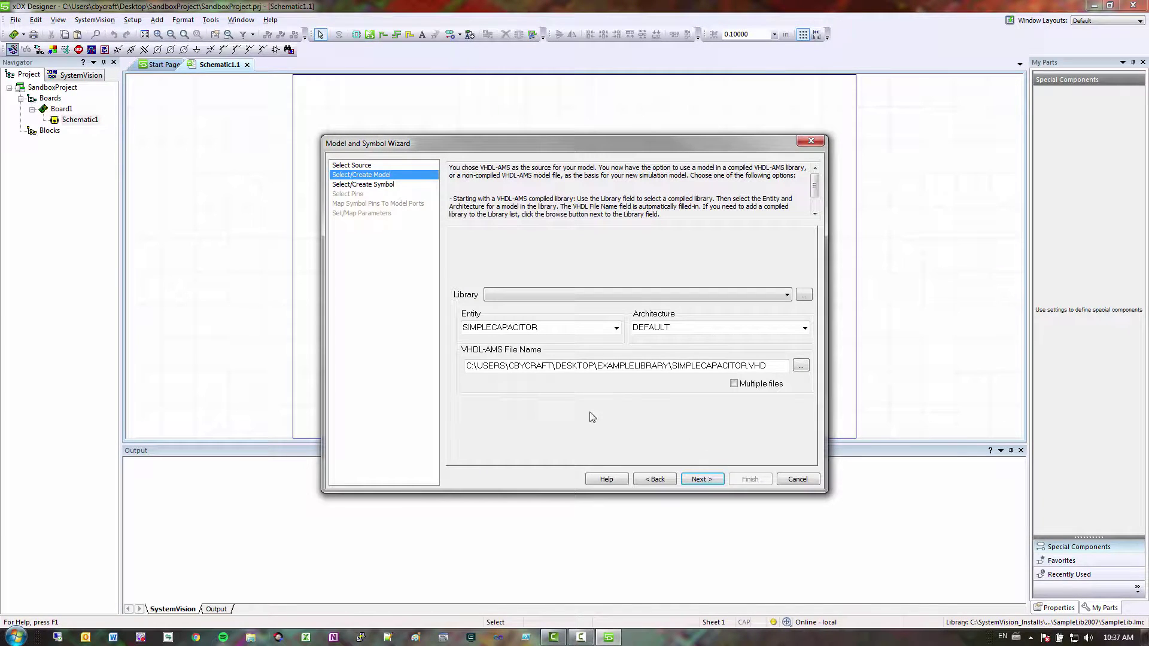
# - Generate a Generic Box symbol, finish the wizard, and save to the Local Project
pyautogui.click(710, 485)
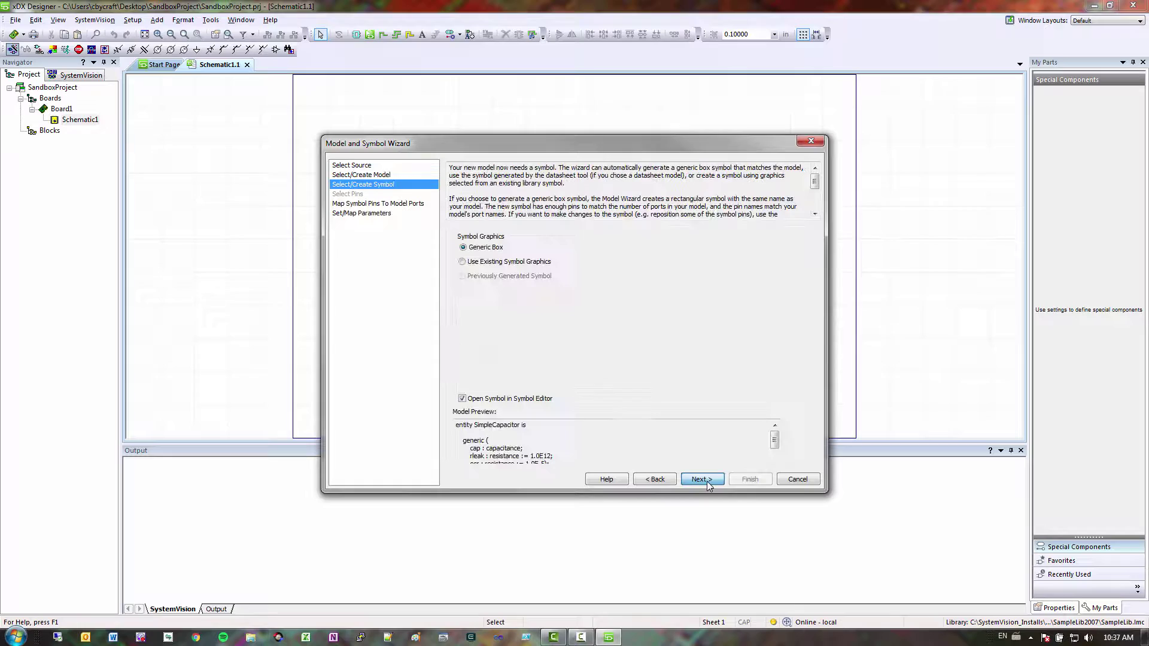
pyautogui.click(462, 262)
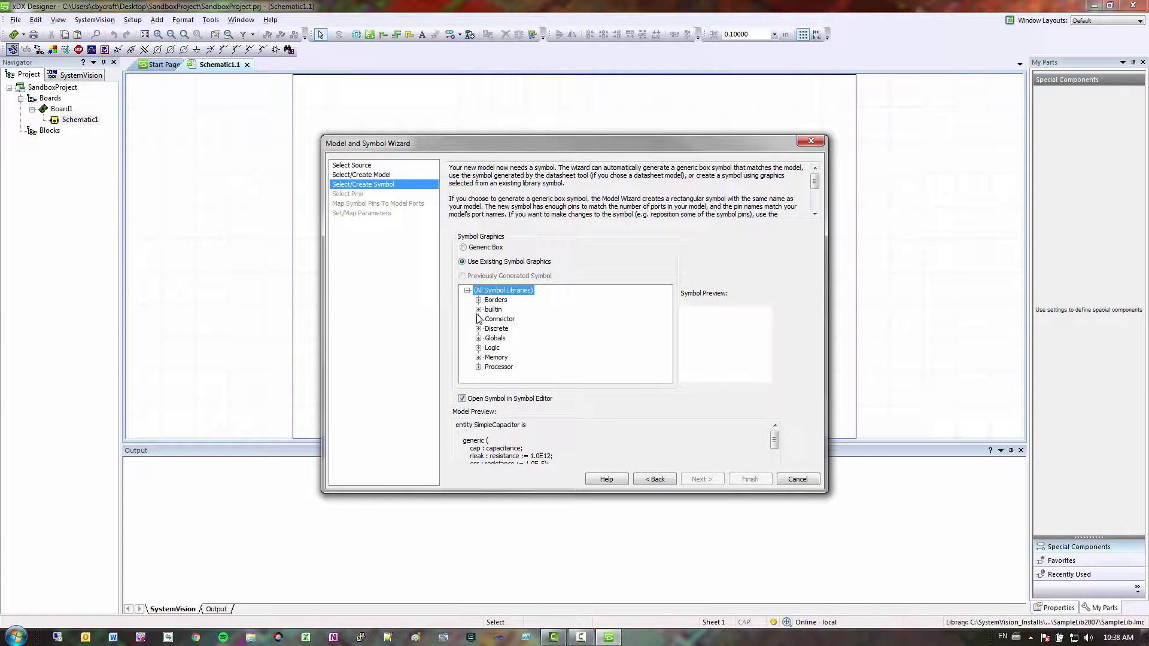
pyautogui.click(464, 248)
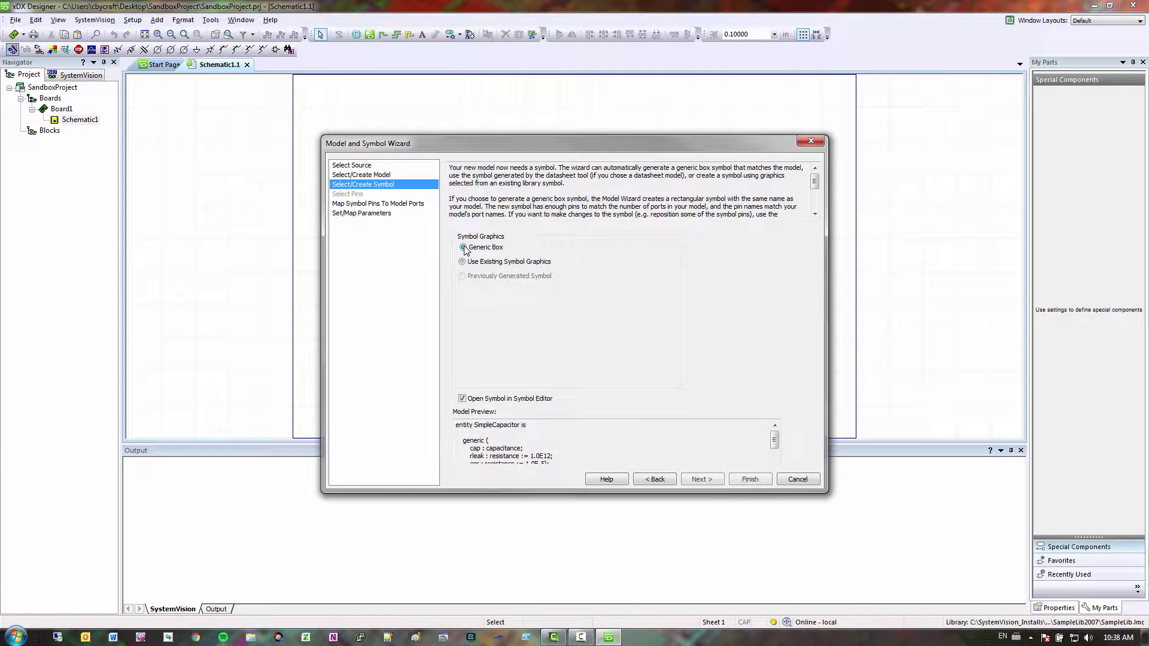
pyautogui.click(703, 481)
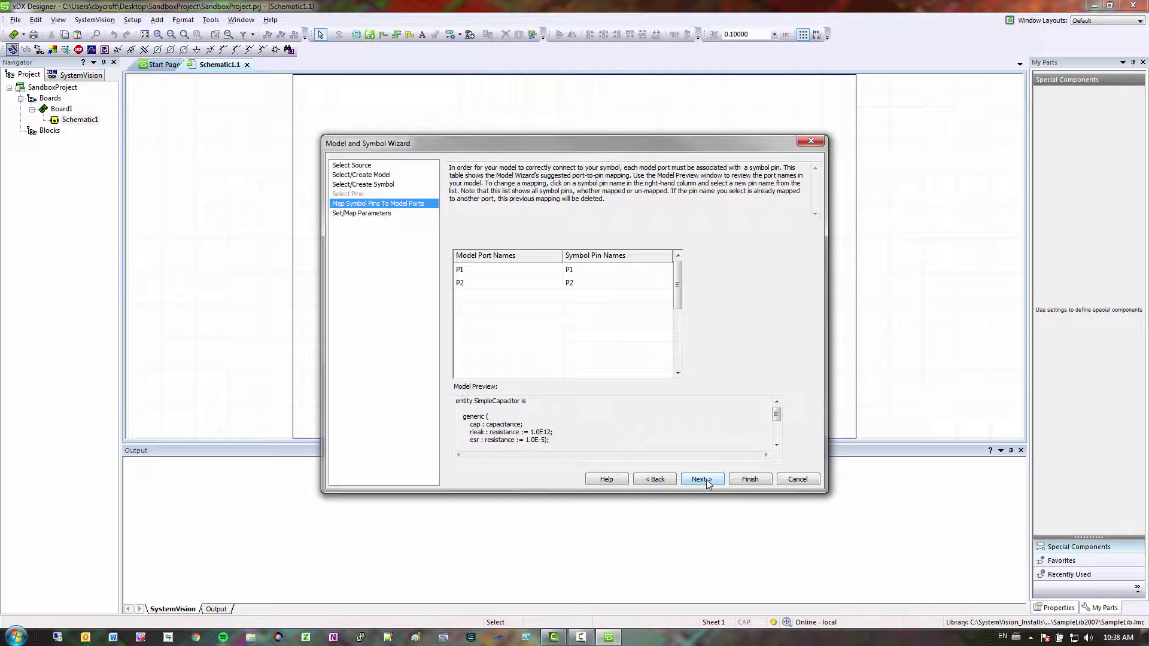
pyautogui.click(701, 479)
pyautogui.click(749, 481)
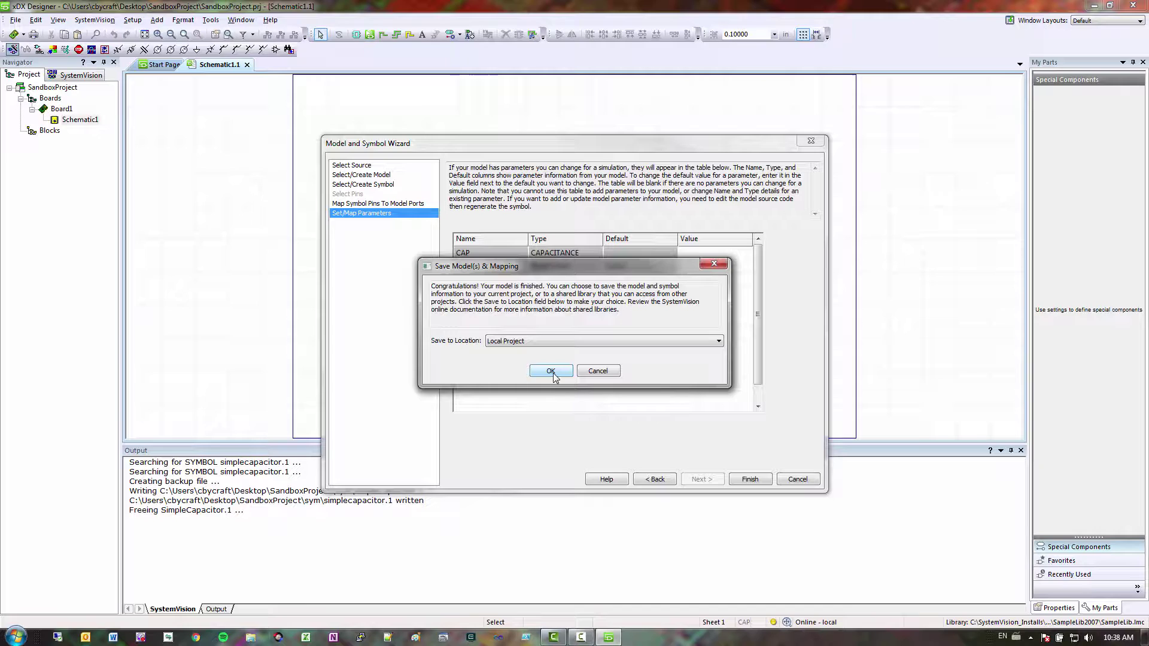
pyautogui.click(552, 372)
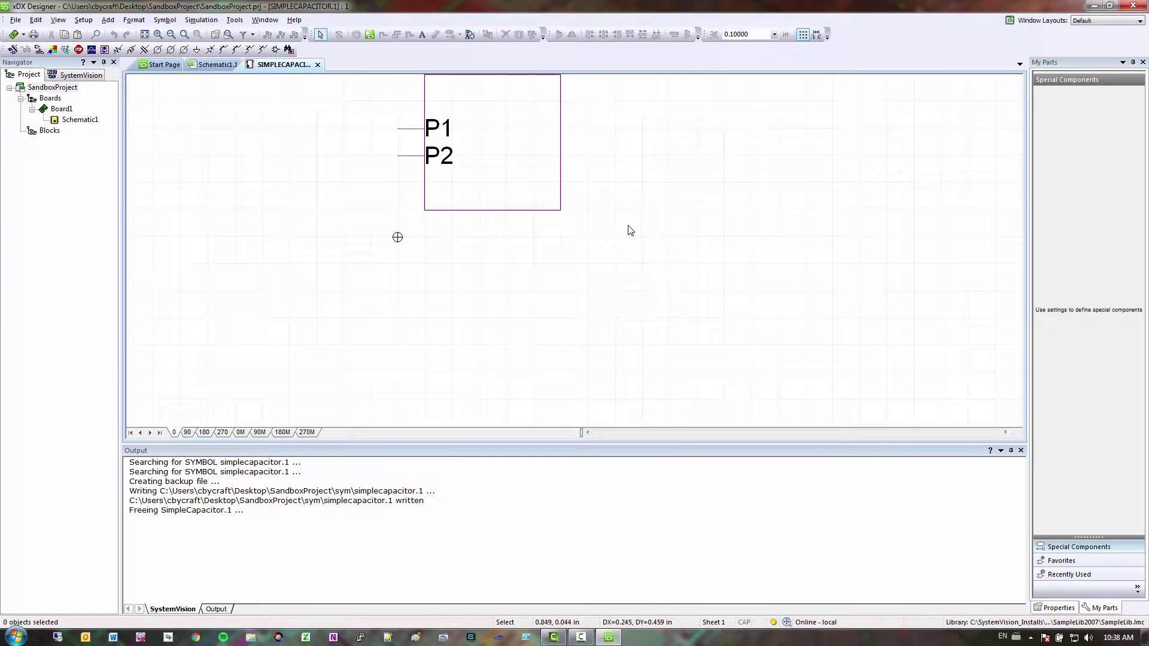
# - Delete the SimpleCapacitor symbol's rectangle outline and switch Window Layouts to SymbolEdit
pyautogui.middleClick(630, 247)
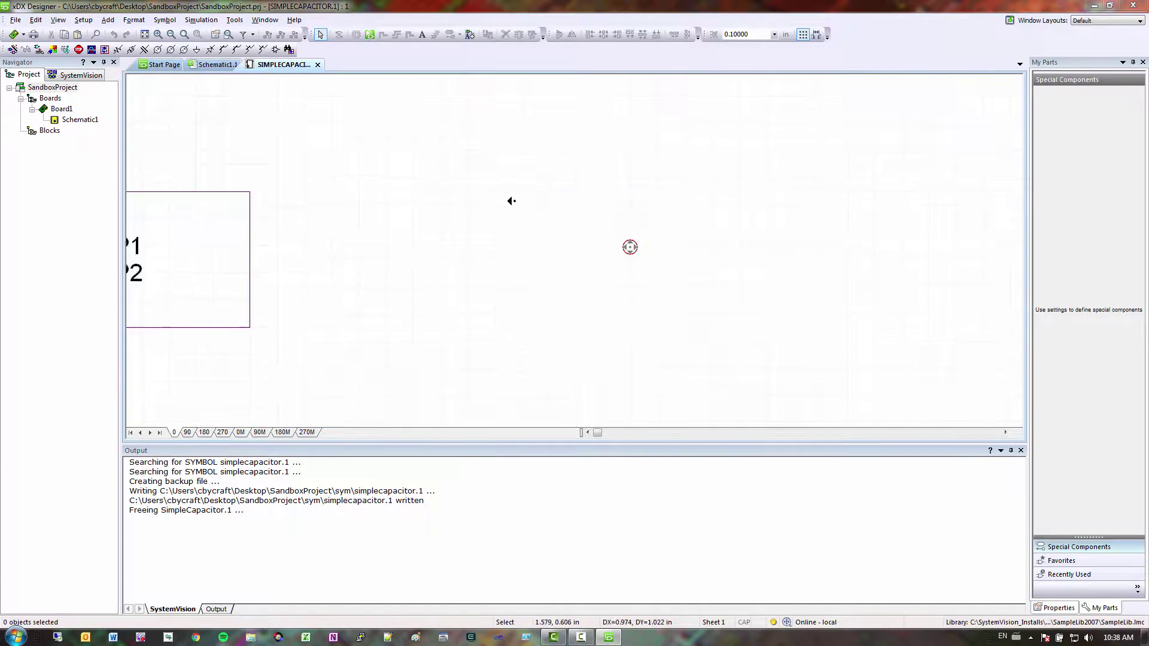
pyautogui.middleClick(654, 231)
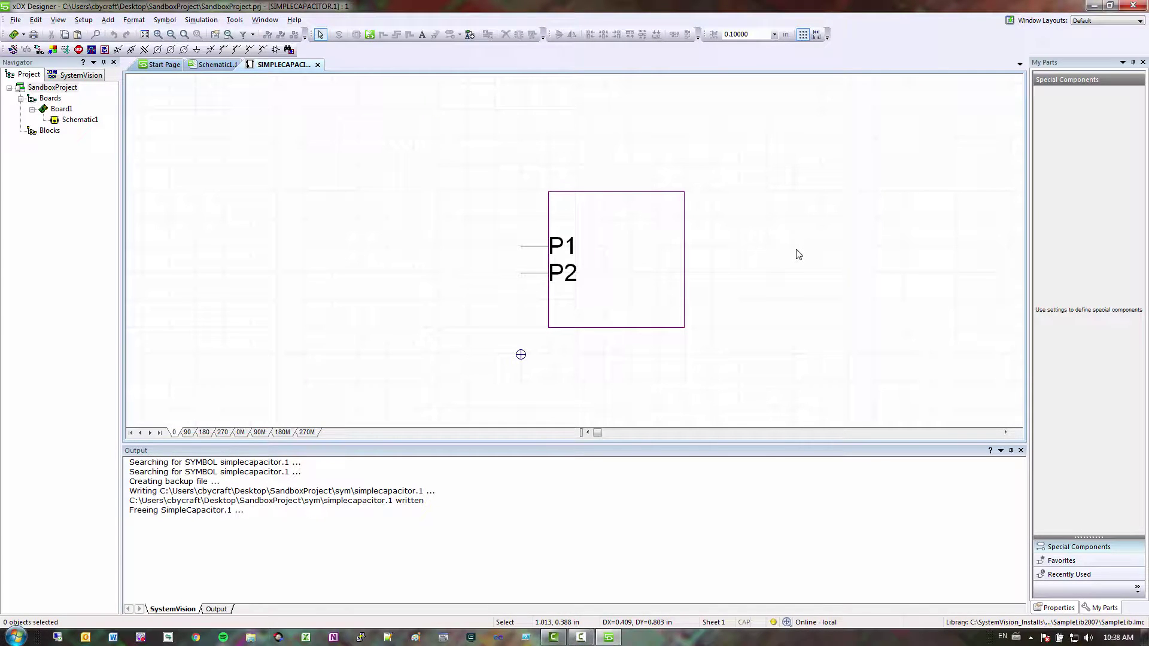
pyautogui.click(648, 327)
pyautogui.press('Delete')
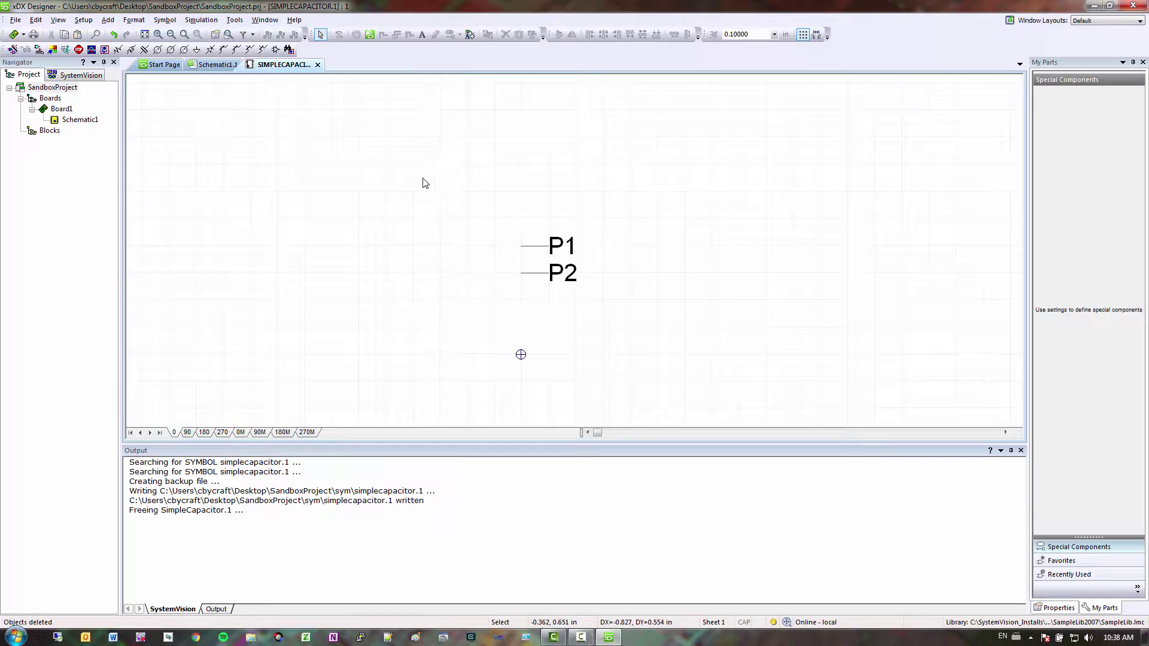
pyautogui.click(1103, 20)
pyautogui.click(1101, 41)
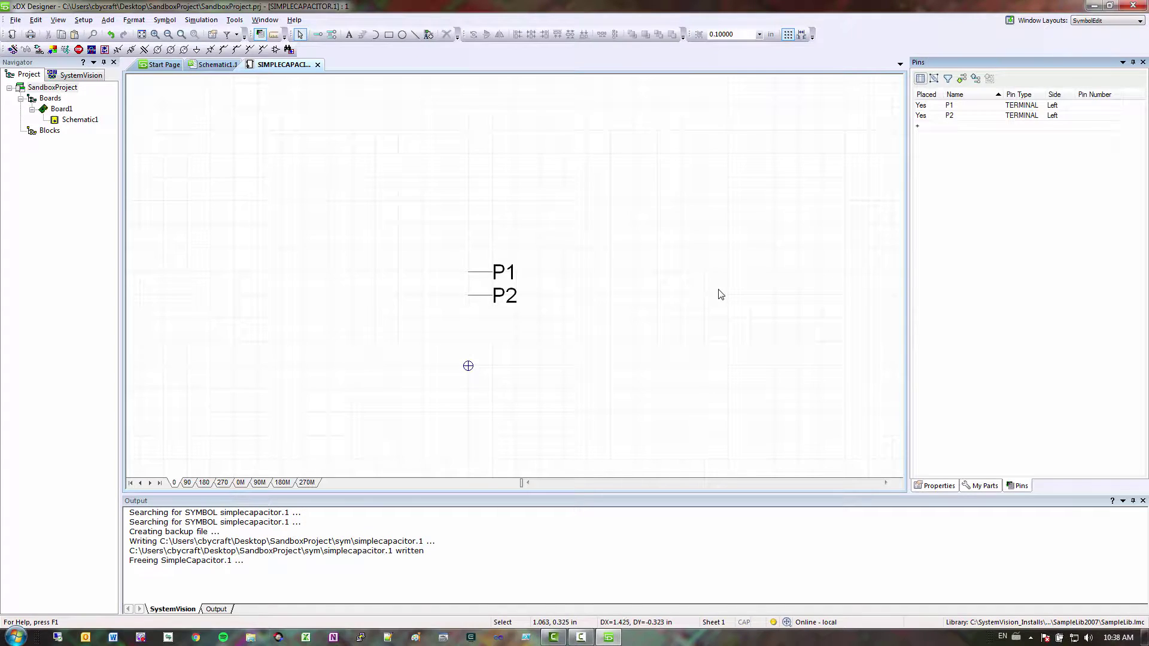
# - Draw two vertical capacitor plates, each with a short horizontal lead
pyautogui.click(416, 35)
pyautogui.click(563, 248)
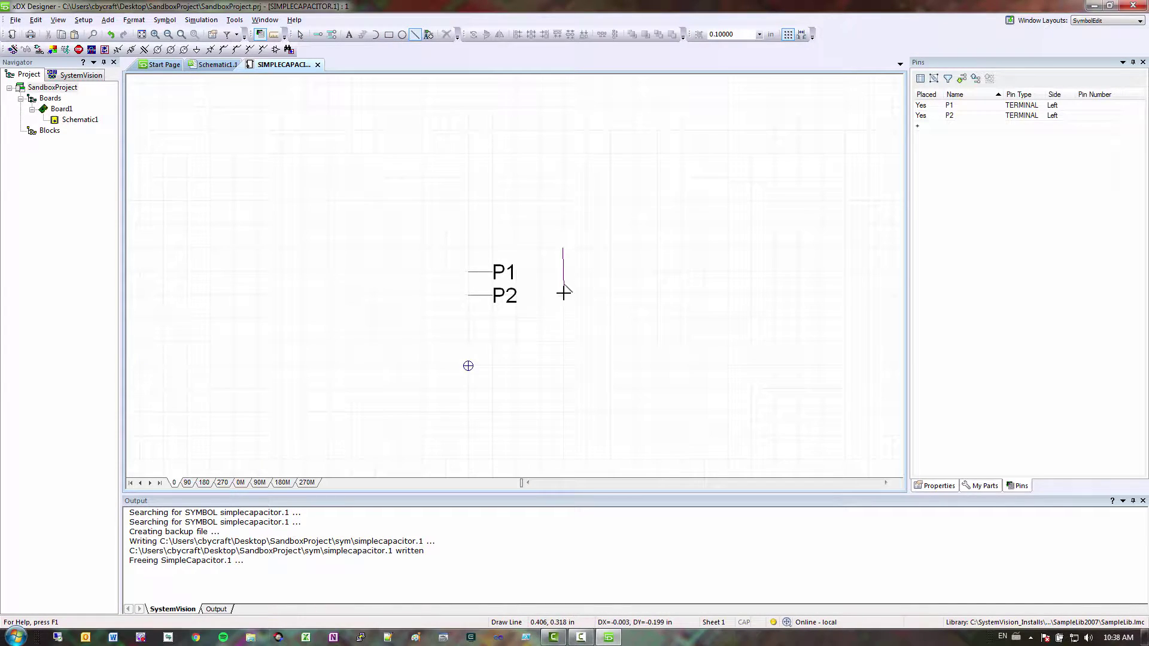
pyautogui.click(563, 341)
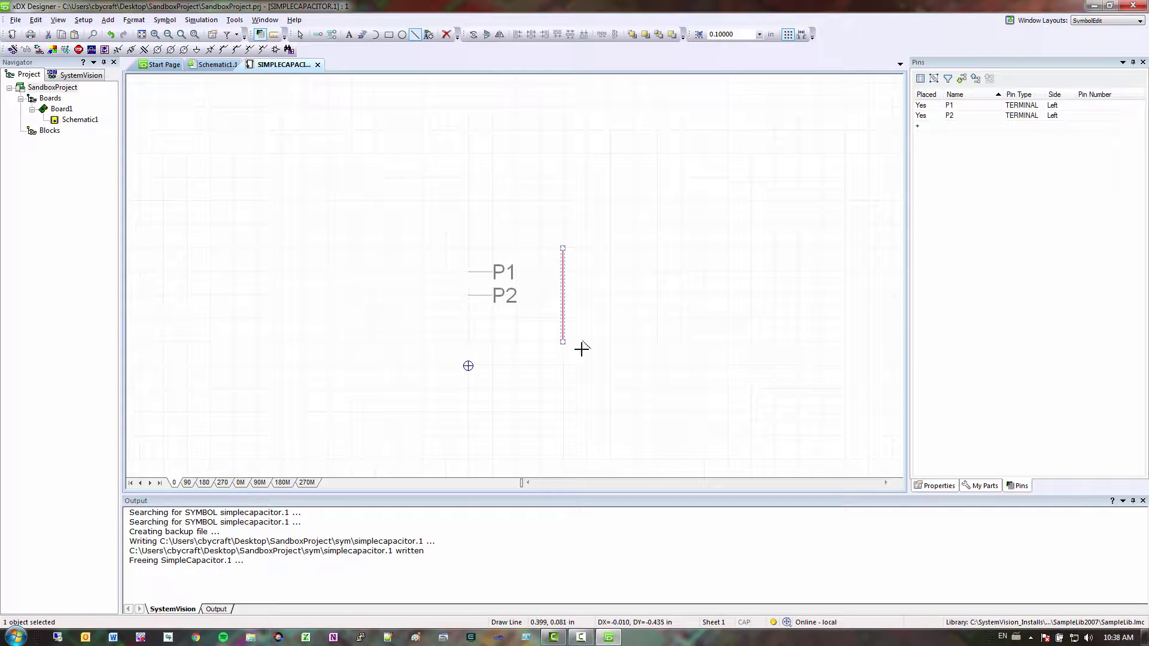
pyautogui.click(610, 249)
pyautogui.click(609, 342)
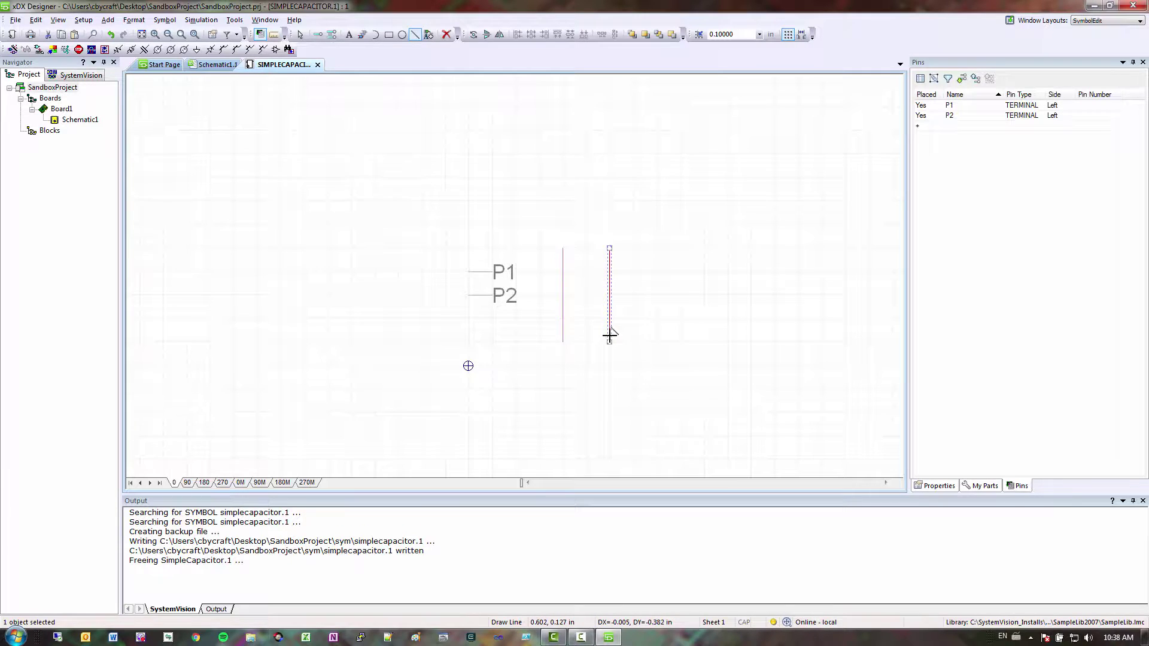
pyautogui.click(619, 295)
pyautogui.click(634, 295)
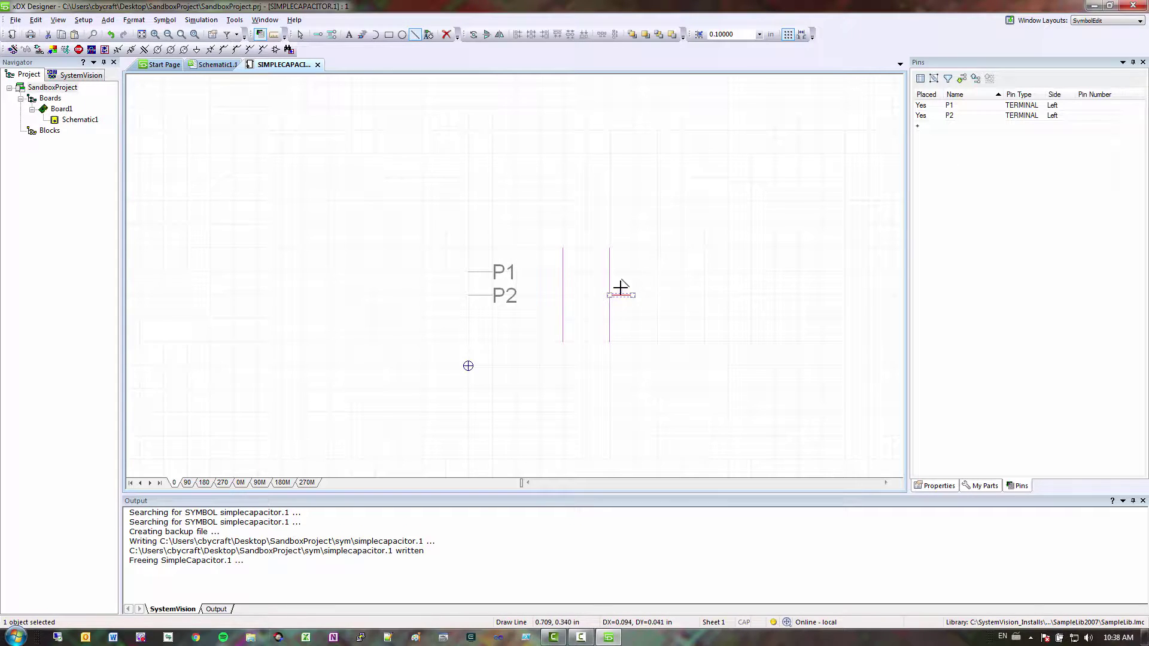
pyautogui.press('Escape')
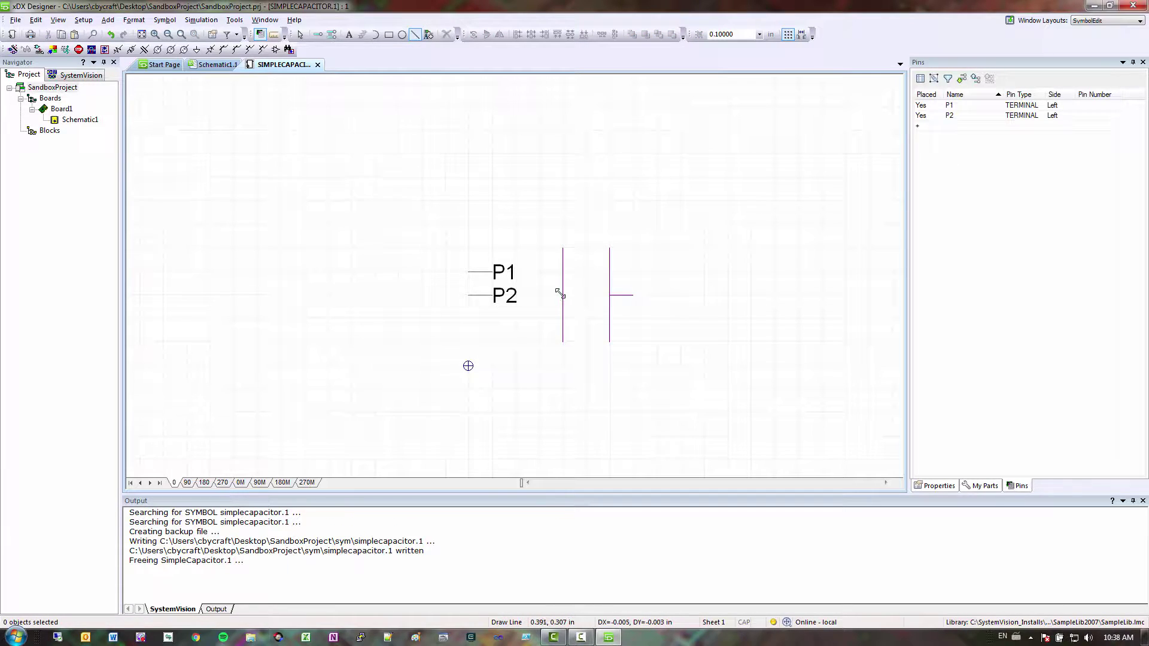
pyautogui.click(557, 293)
pyautogui.click(539, 295)
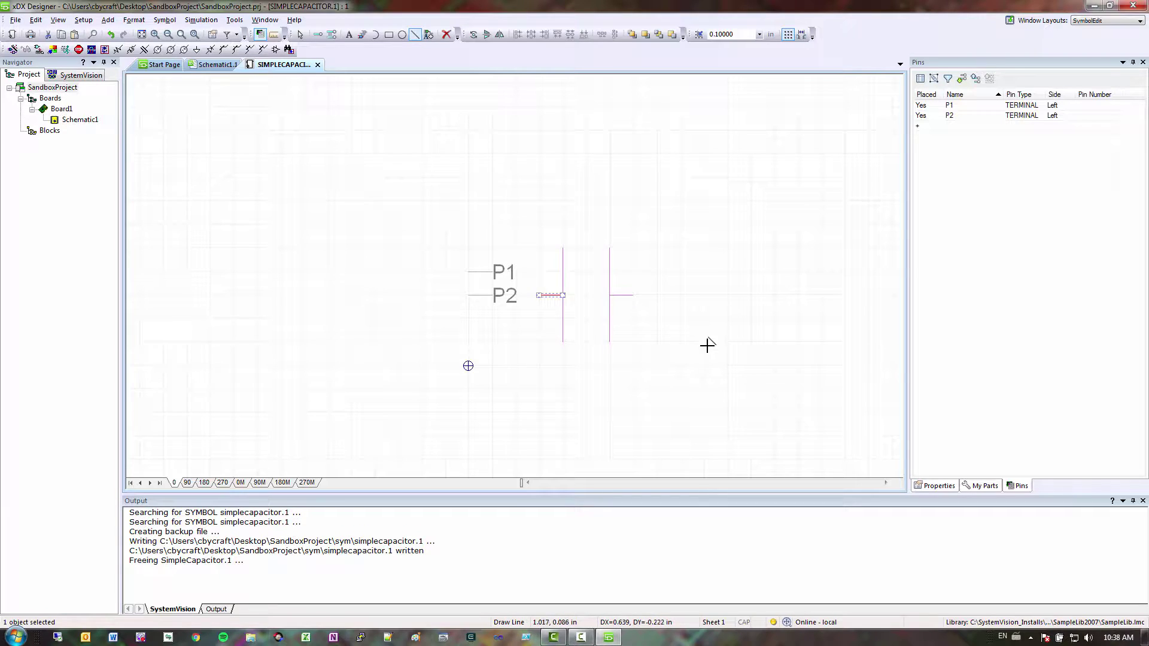
pyautogui.press('Escape')
# - Shift the right plate and its lead closer to the left plate and move pin P2 right
pyautogui.moveTo(587, 214); pyautogui.dragTo(643, 372)
pyautogui.moveTo(613, 314); pyautogui.dragTo(589, 314)
pyautogui.click(690, 369)
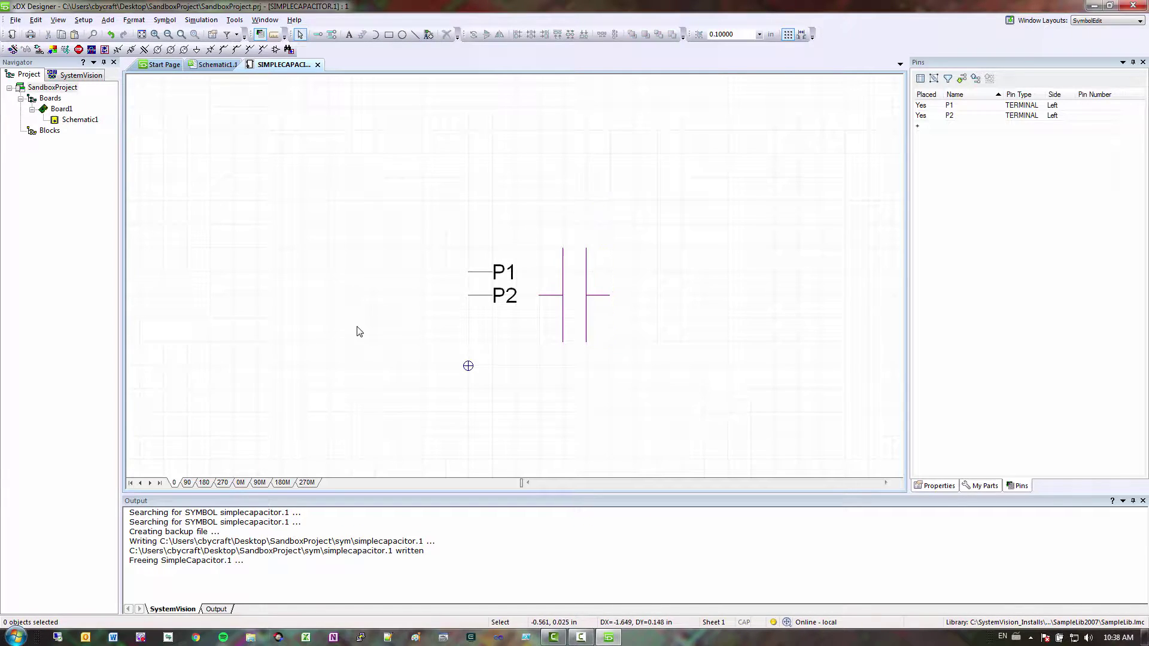
pyautogui.moveTo(473, 295); pyautogui.dragTo(684, 295)
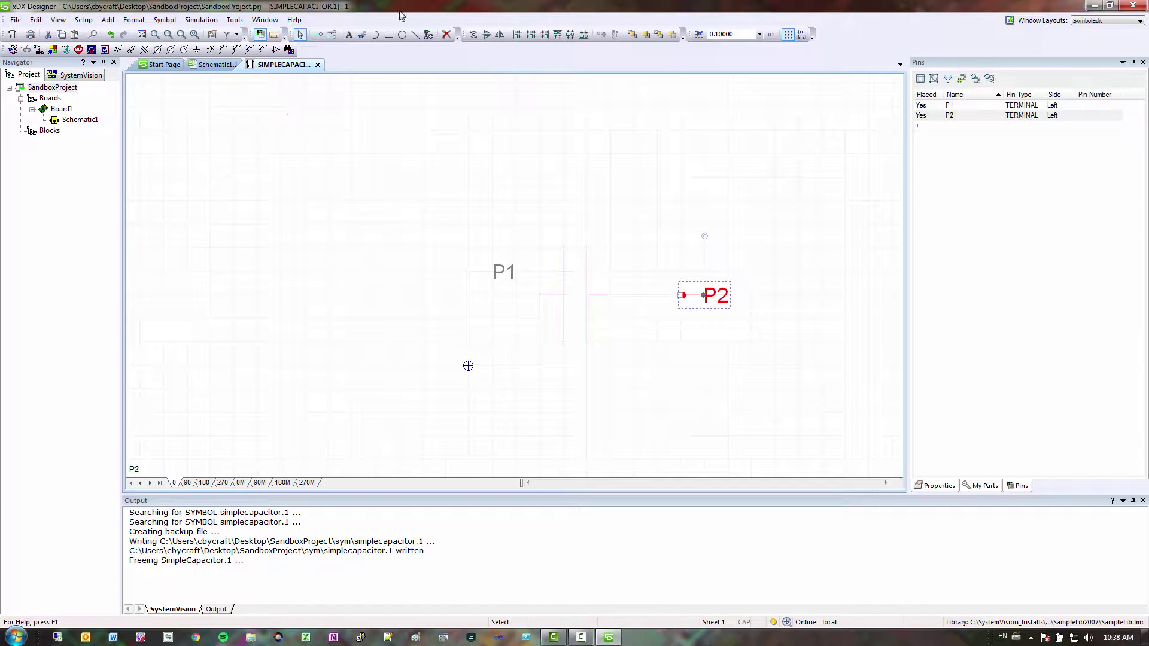
# - Mirror pin P2 onto the right plate's lead and place pin P1 on the left lead
pyautogui.click(500, 34)
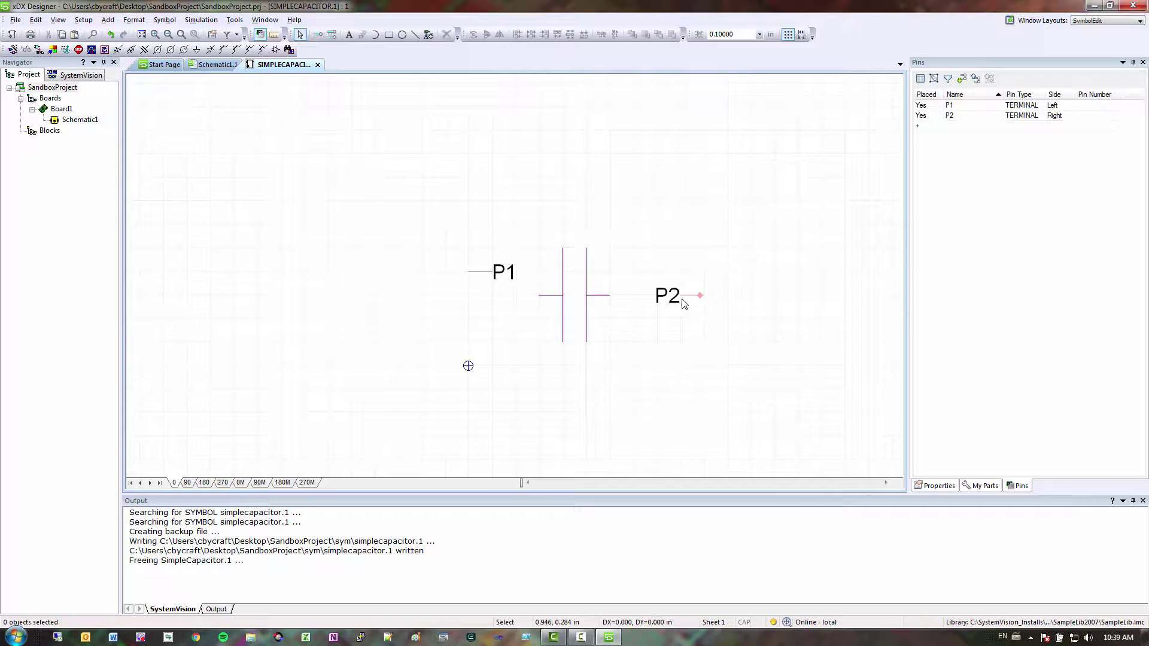
pyautogui.moveTo(691, 299); pyautogui.dragTo(624, 305)
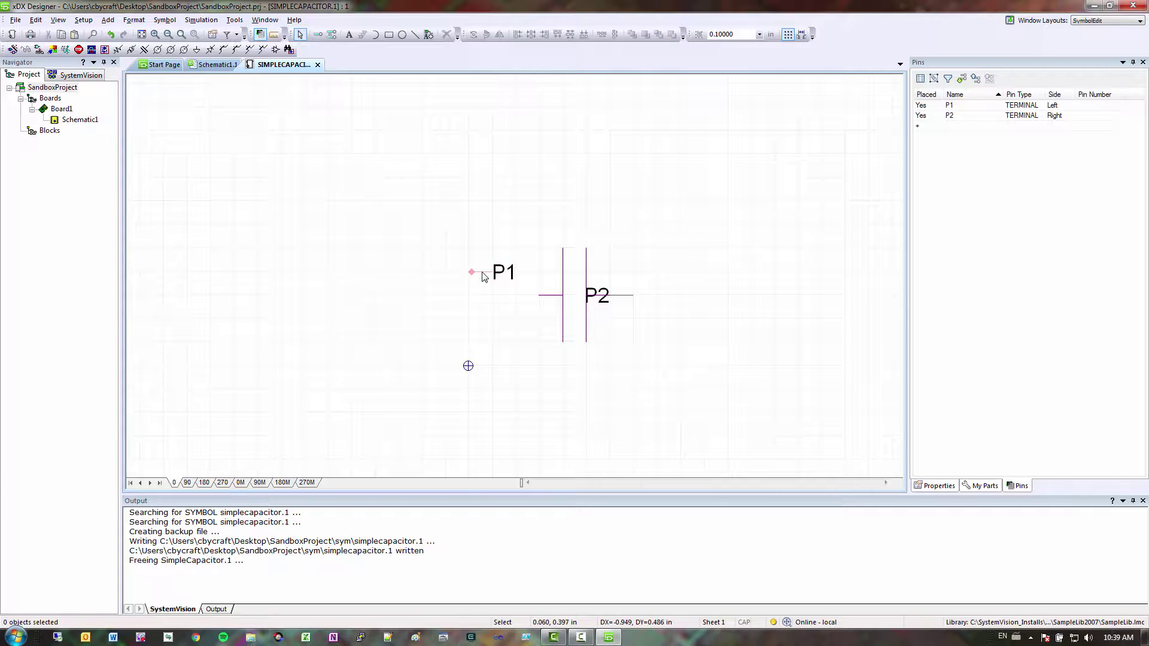
pyautogui.moveTo(479, 273); pyautogui.dragTo(541, 297)
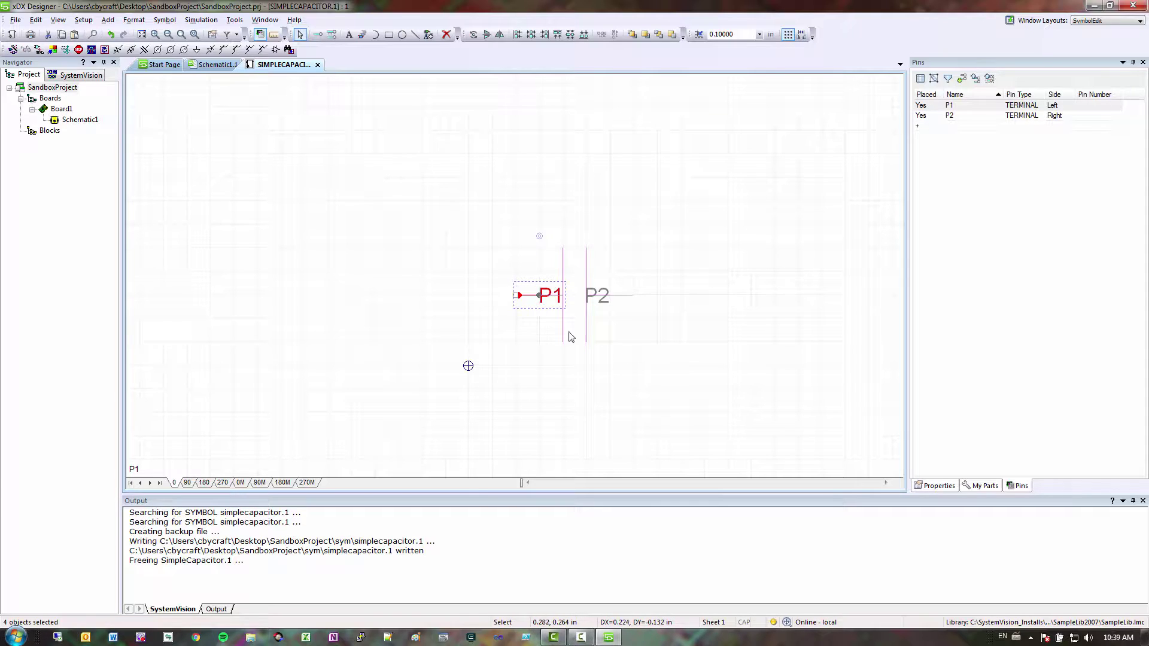
pyautogui.click(664, 363)
pyautogui.click(551, 295)
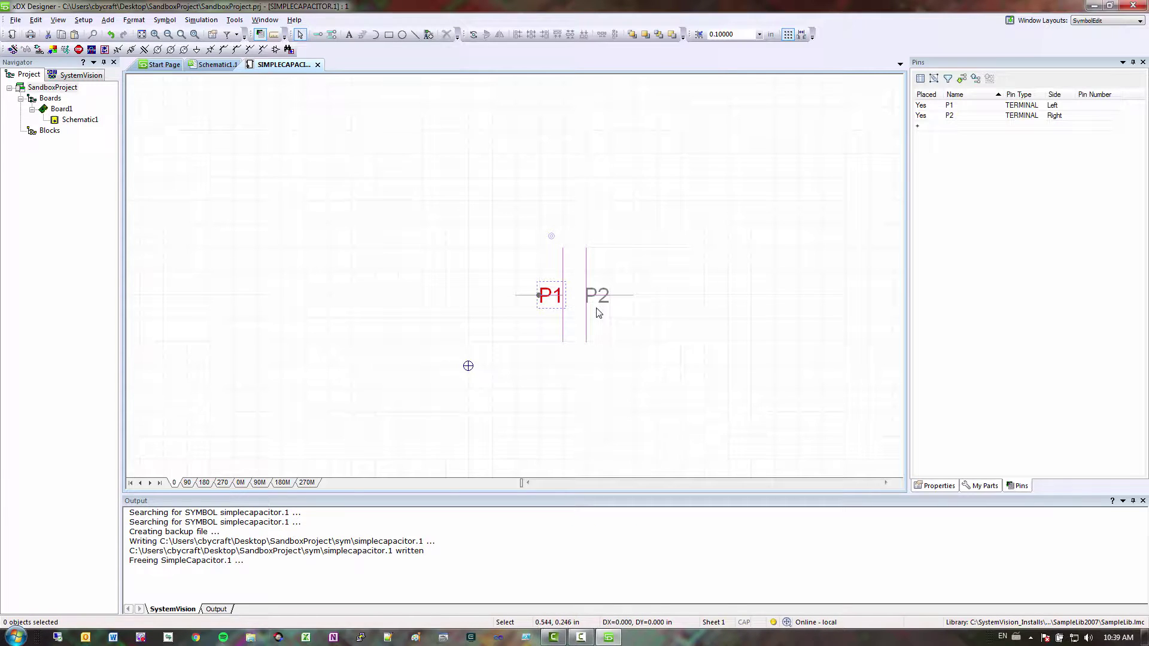
pyautogui.click(627, 301)
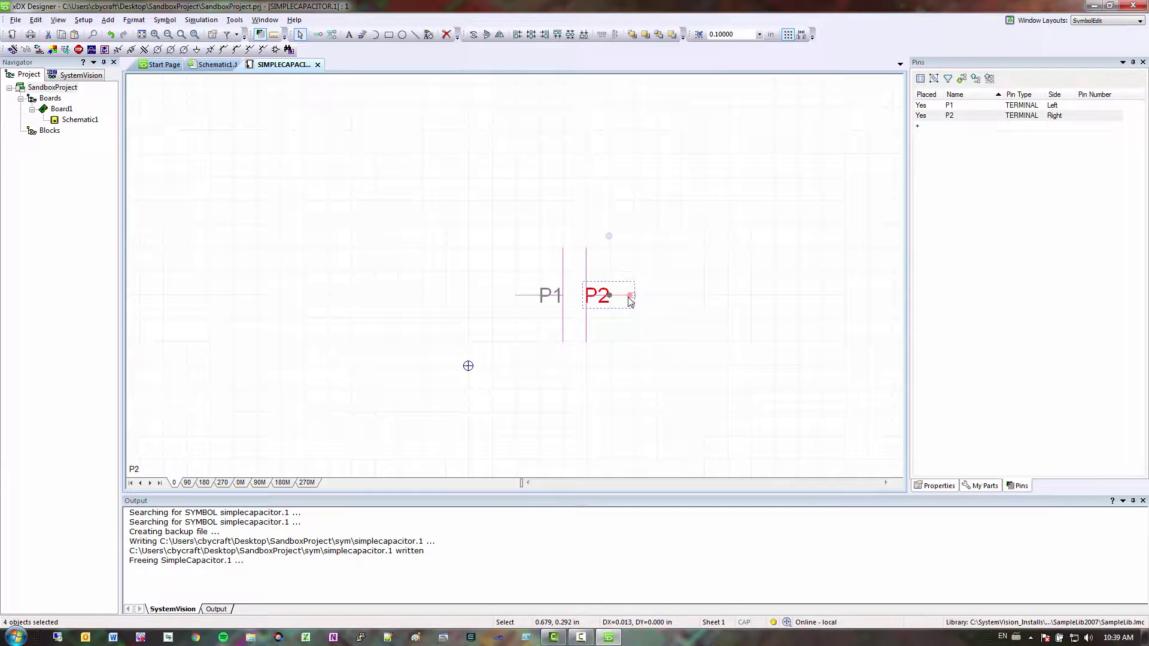
pyautogui.click(826, 295)
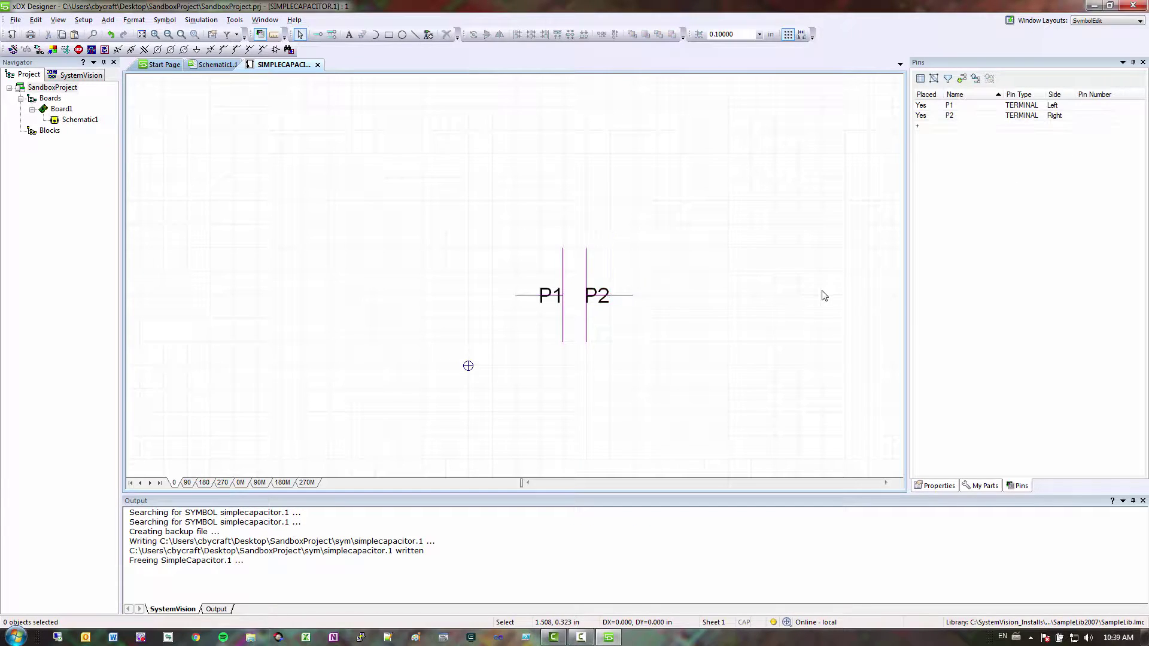
pyautogui.click(616, 306)
pyautogui.click(638, 318)
# - Update the design with the edited symbol, close the SIMPLECAPACITOR tab, and restore the Default layout
pyautogui.click(13, 21)
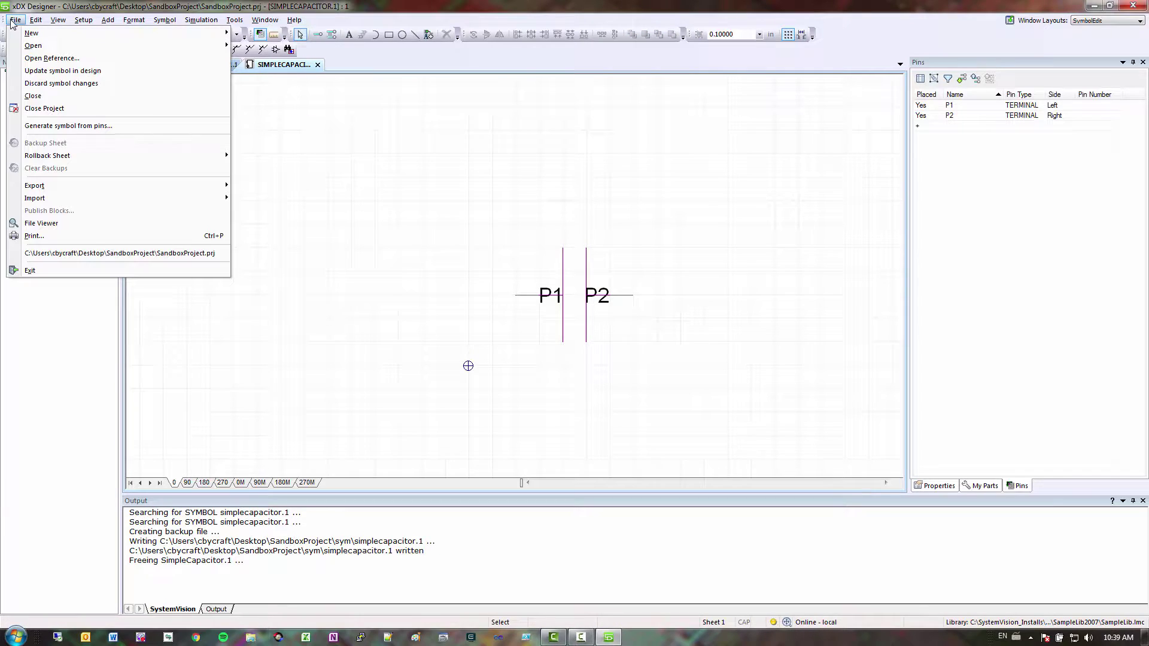
pyautogui.click(96, 71)
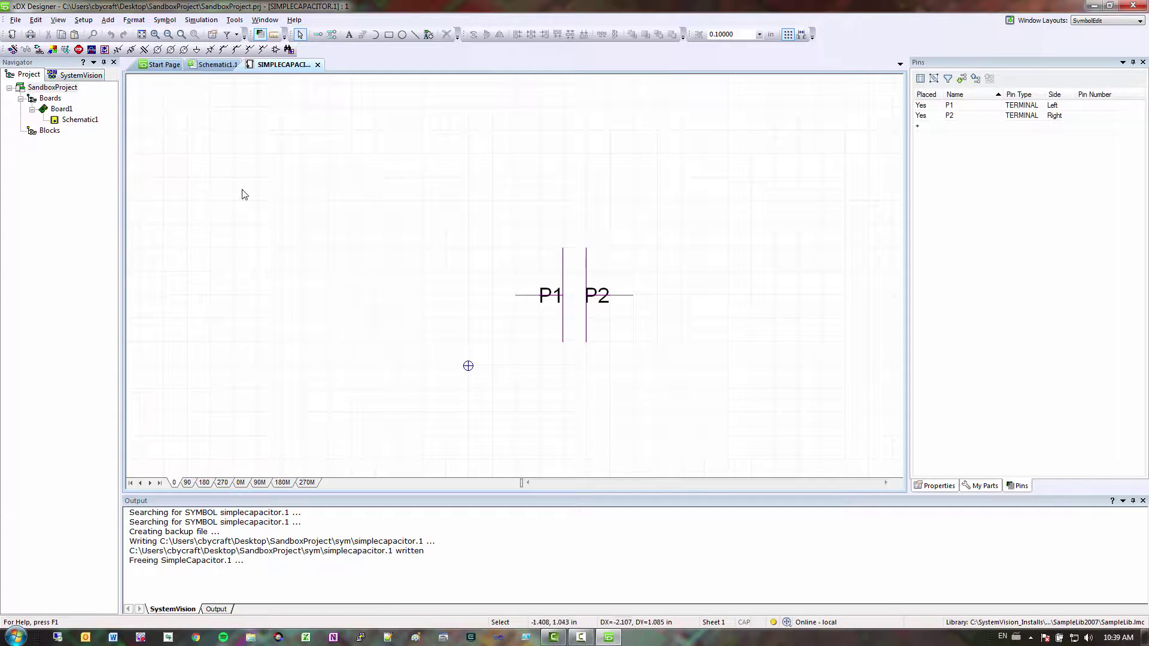
pyautogui.click(317, 65)
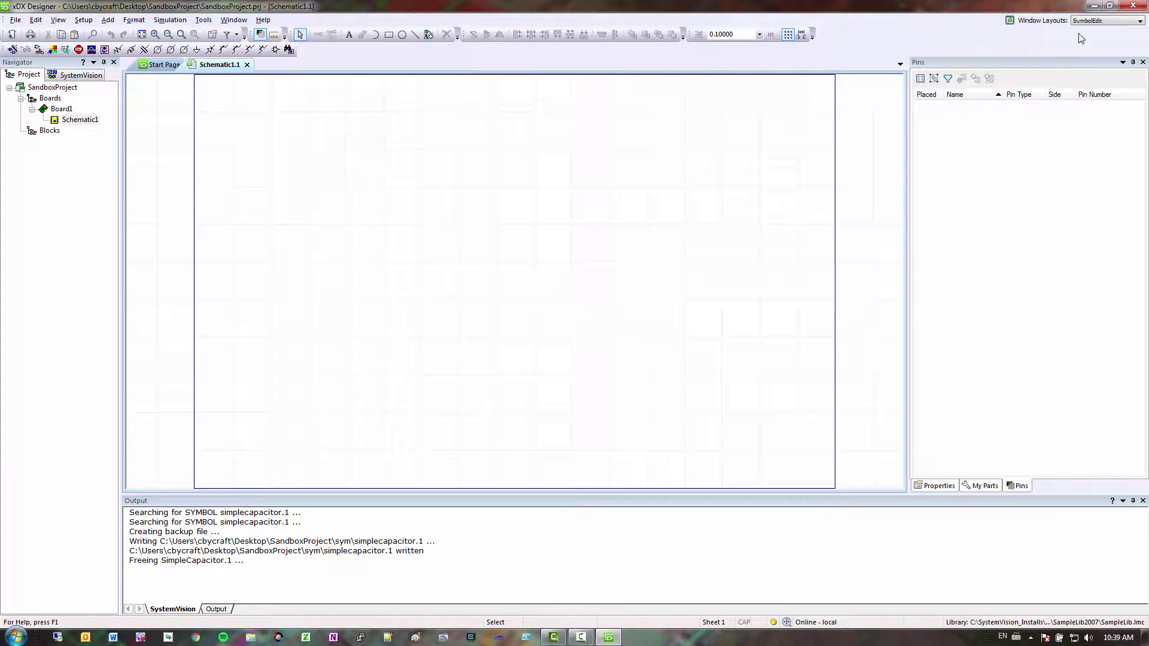
pyautogui.click(1110, 21)
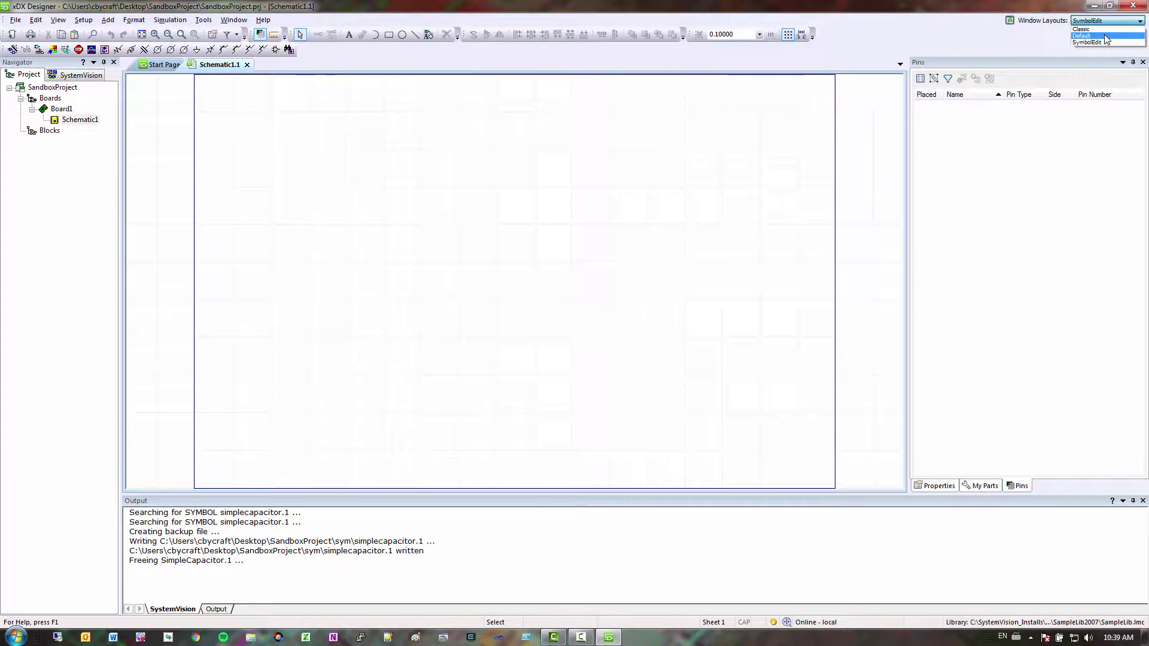
pyautogui.click(1104, 35)
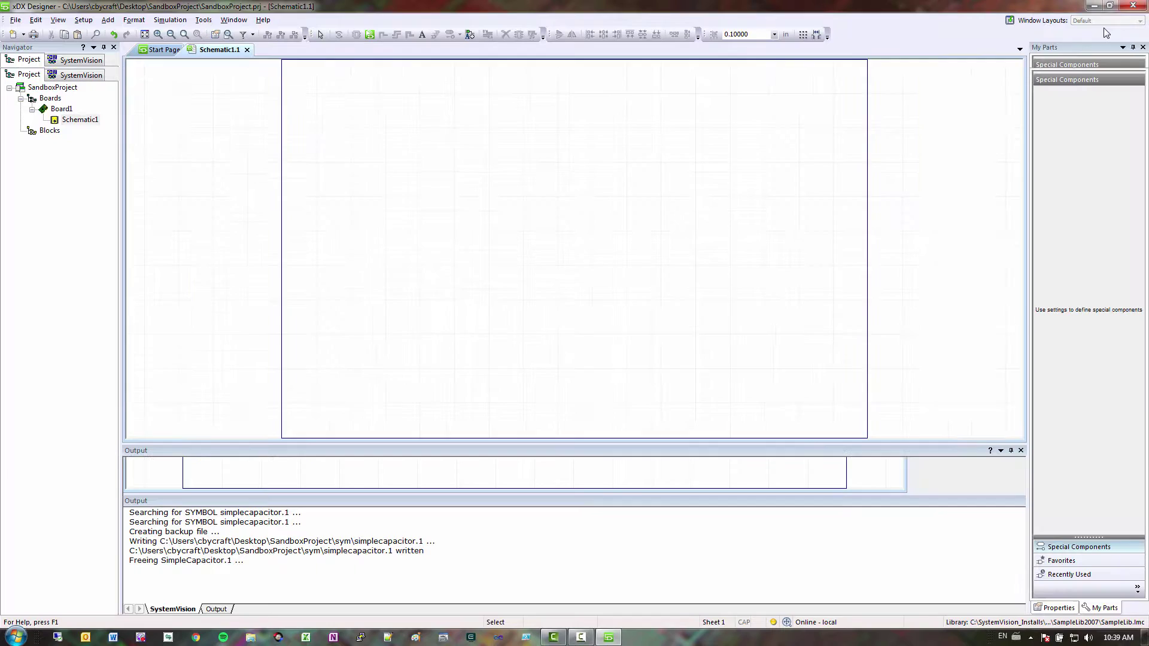
# - Dock the parts databook at the bottom and drag simplecapacitor from [local symbols] onto Schematic1
pyautogui.click(370, 34)
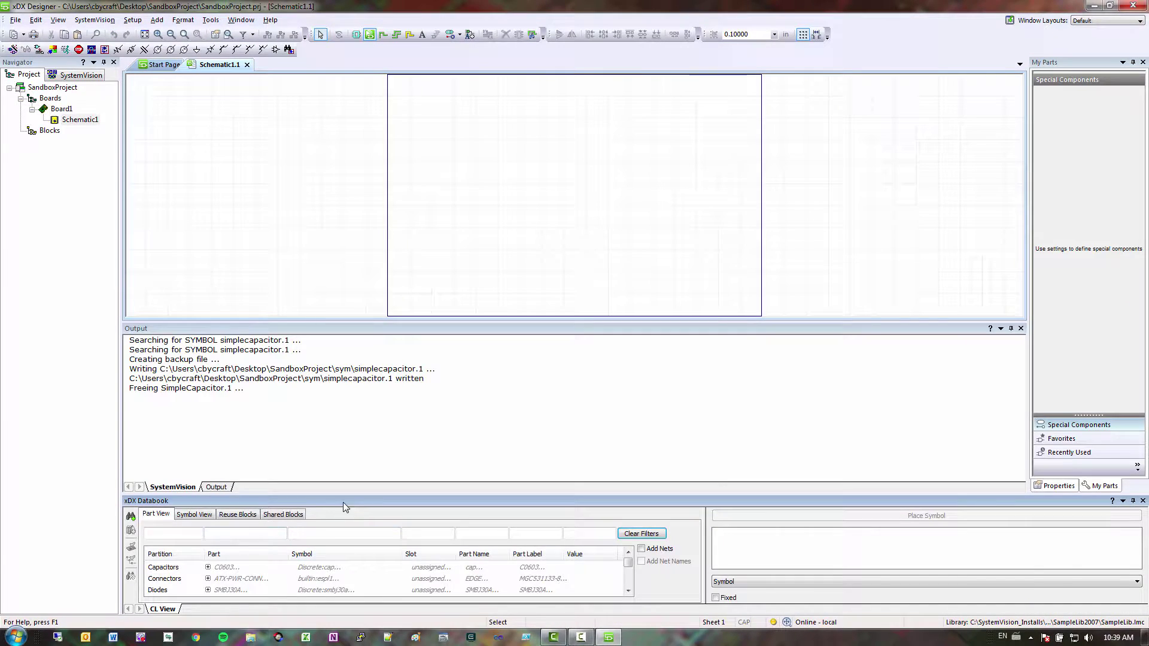
pyautogui.moveTo(343, 502); pyautogui.dragTo(575, 528)
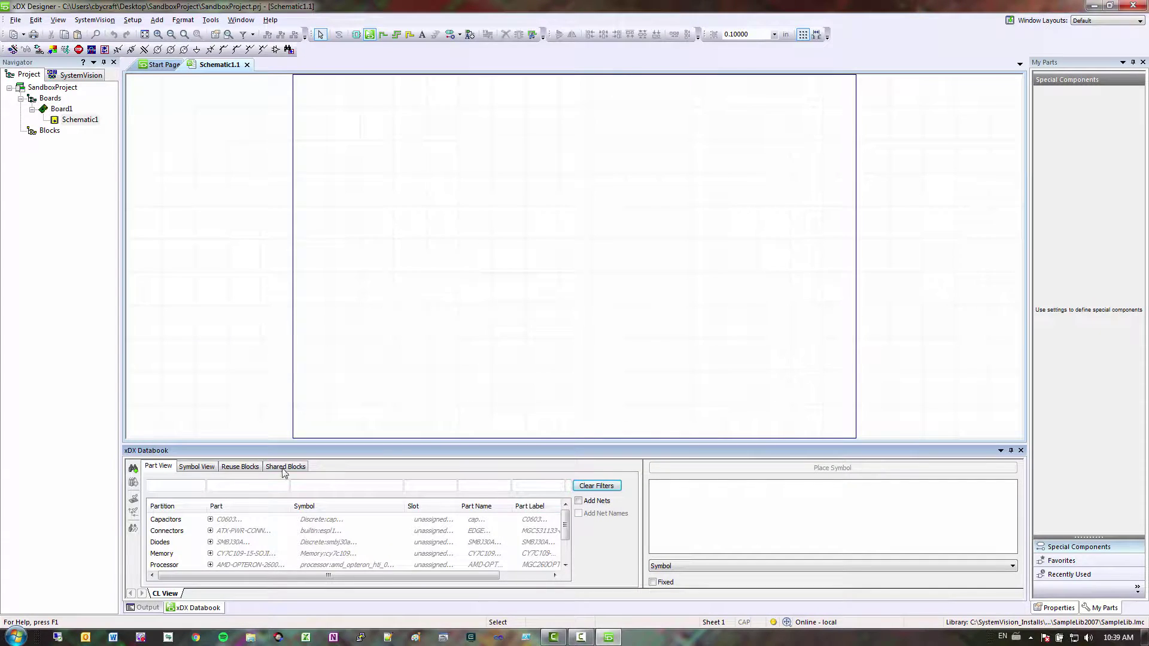
pyautogui.click(199, 466)
pyautogui.click(240, 519)
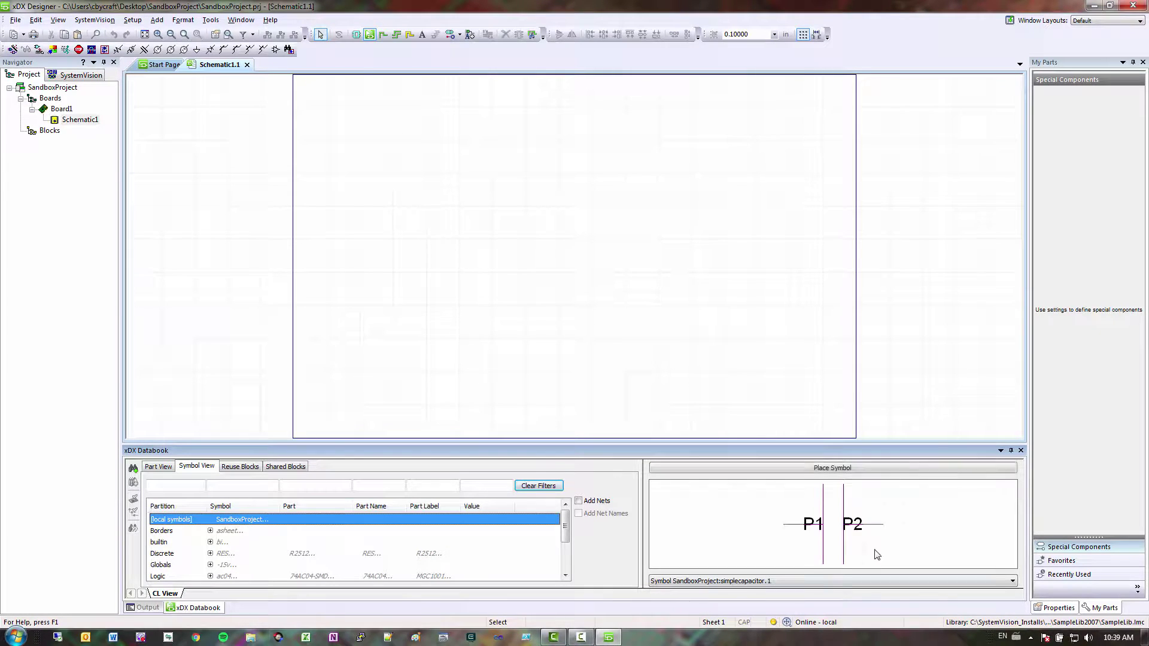
pyautogui.moveTo(839, 541); pyautogui.dragTo(568, 269)
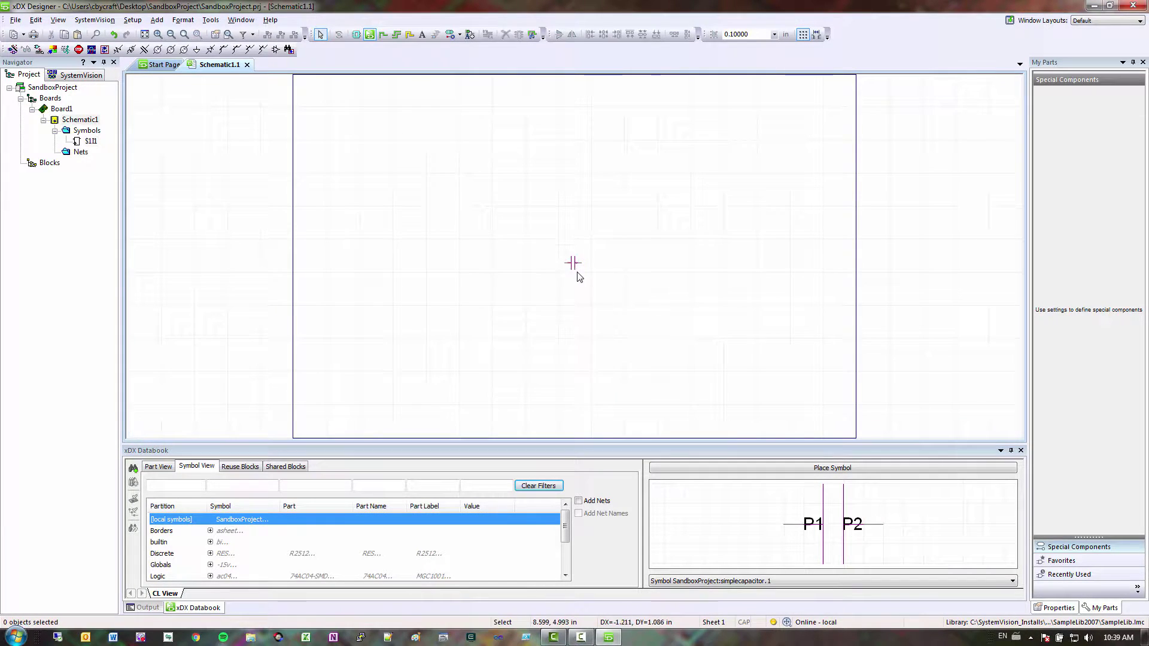
# - Review capacitor S1I1's properties in a widened panel, reading ESR 1.0E-5 and RLEAK 1.0E12
pyautogui.scroll(3, 575, 272)
pyautogui.scroll(1, 565, 257)
pyautogui.click(546, 249)
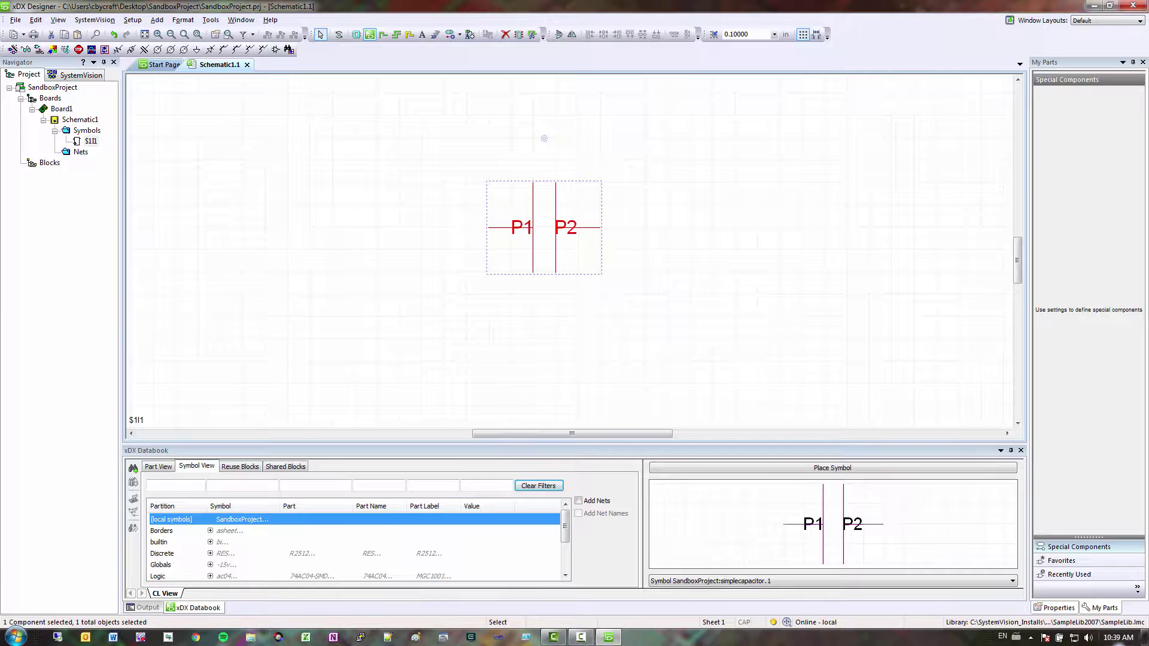
pyautogui.click(1068, 609)
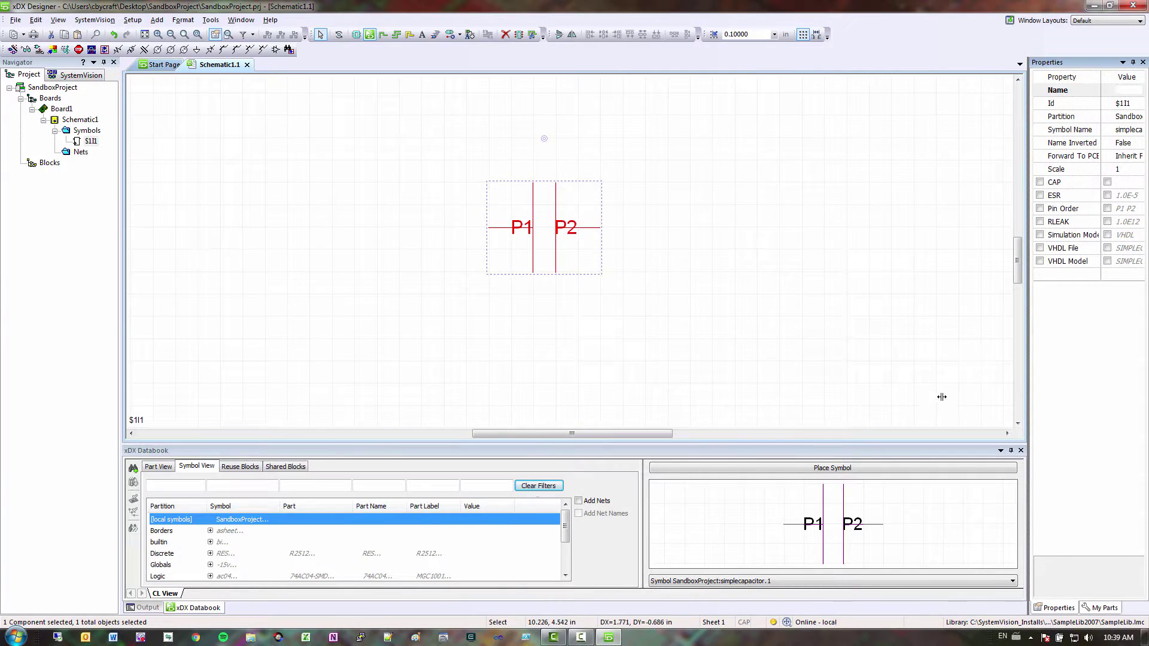
pyautogui.moveTo(941, 396); pyautogui.dragTo(941, 396)
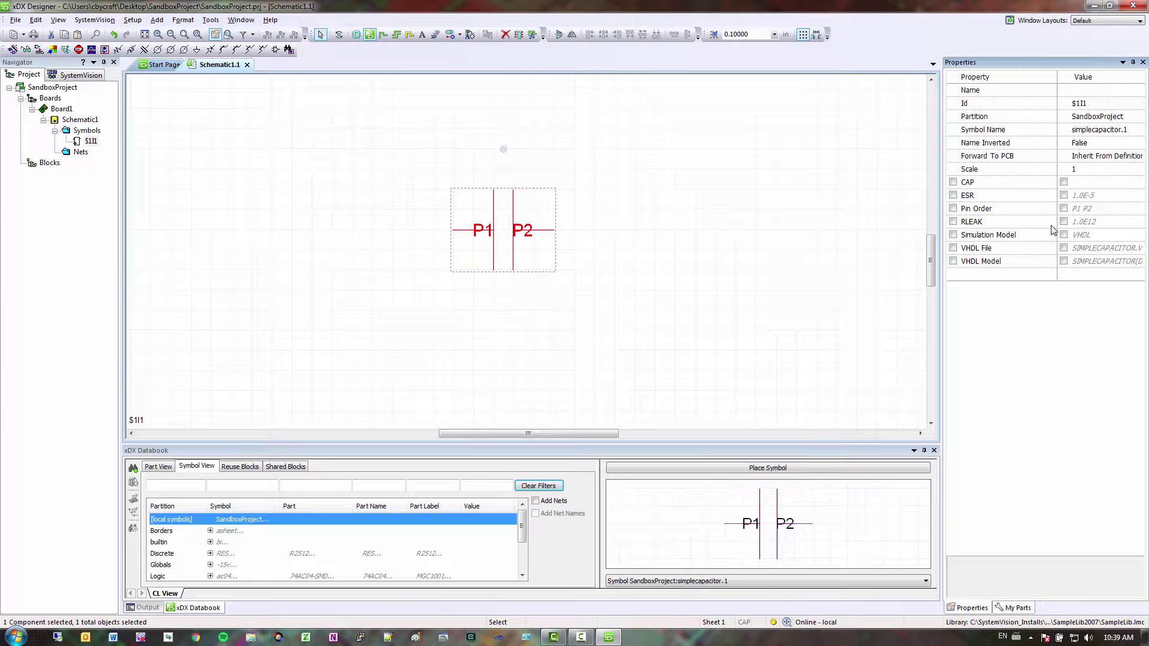
pyautogui.moveTo(1056, 223); pyautogui.dragTo(1023, 223)
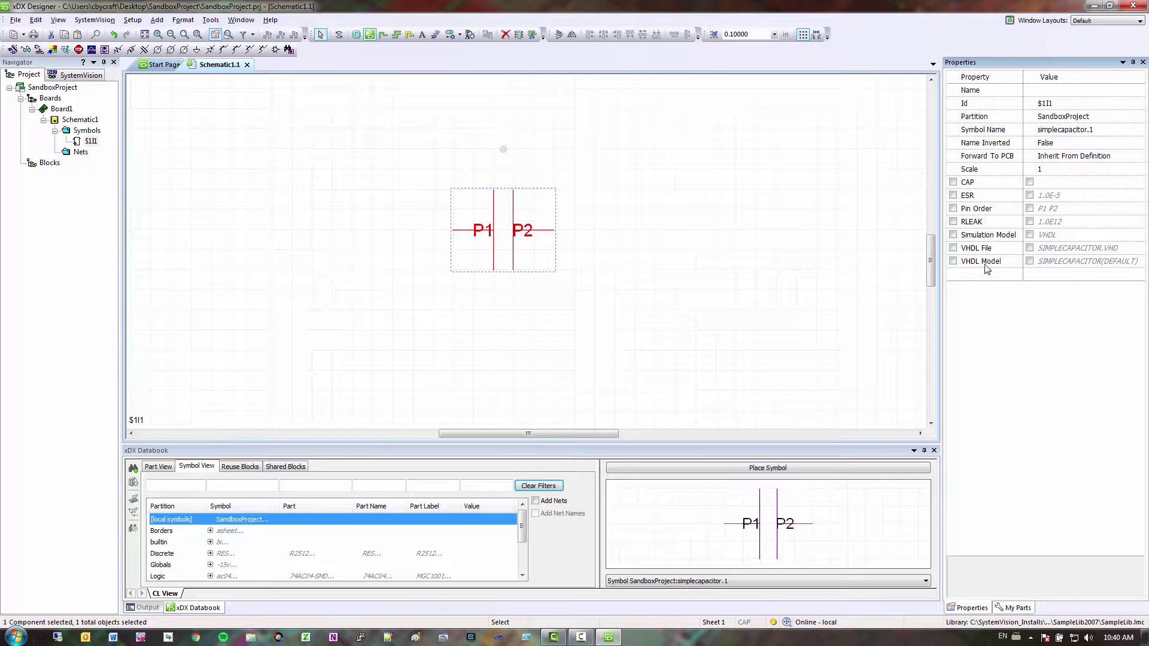
pyautogui.click(693, 358)
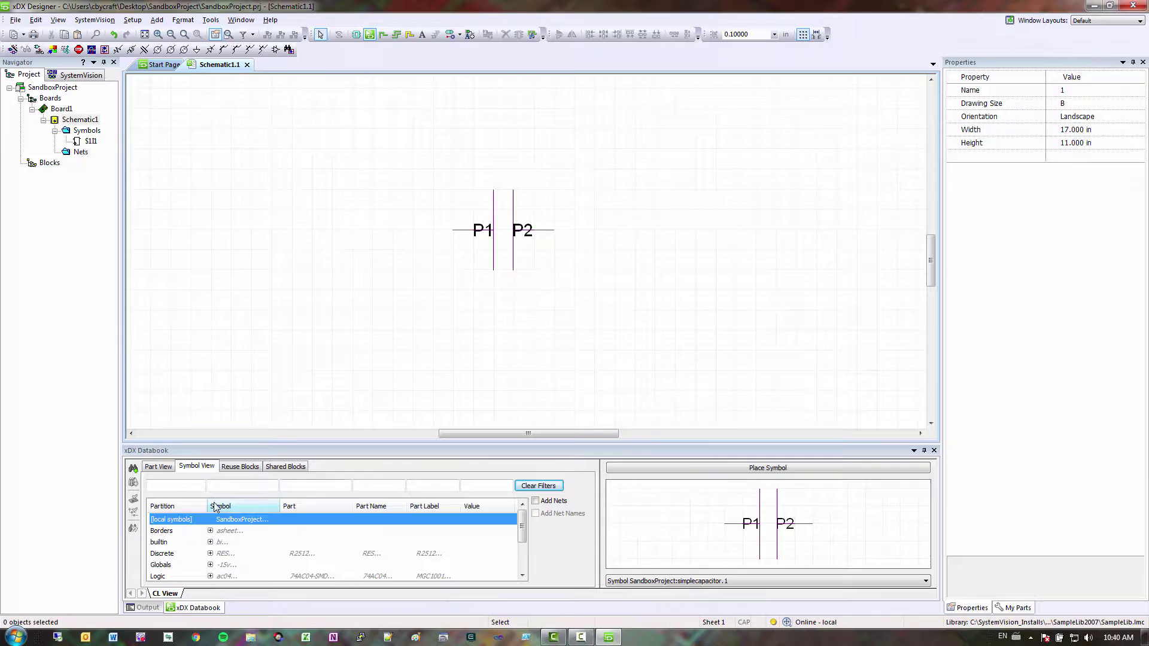
# - Export the project's local symbols to the Desktop
pyautogui.rightClick(239, 523)
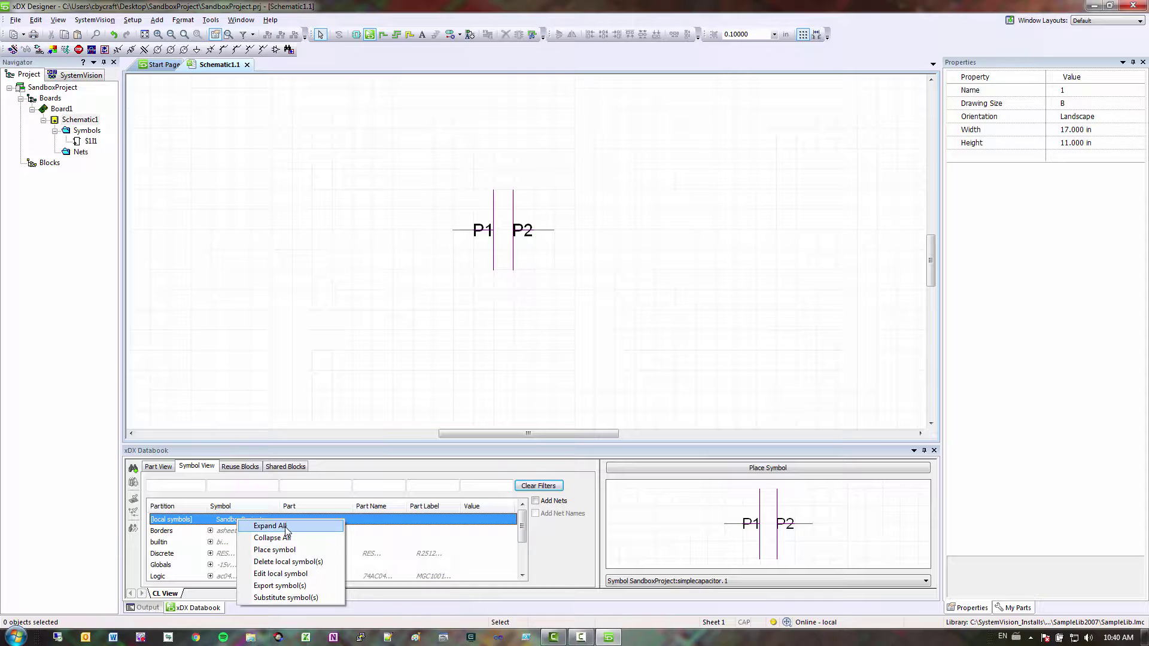
pyautogui.click(222, 523)
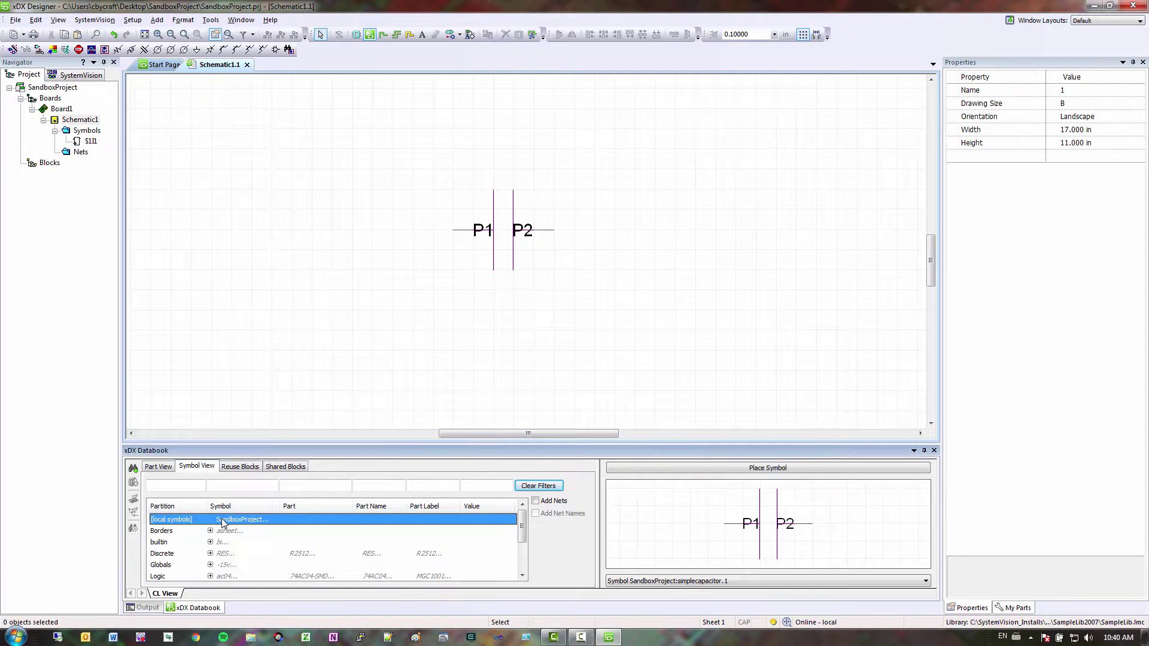
pyautogui.rightClick(226, 523)
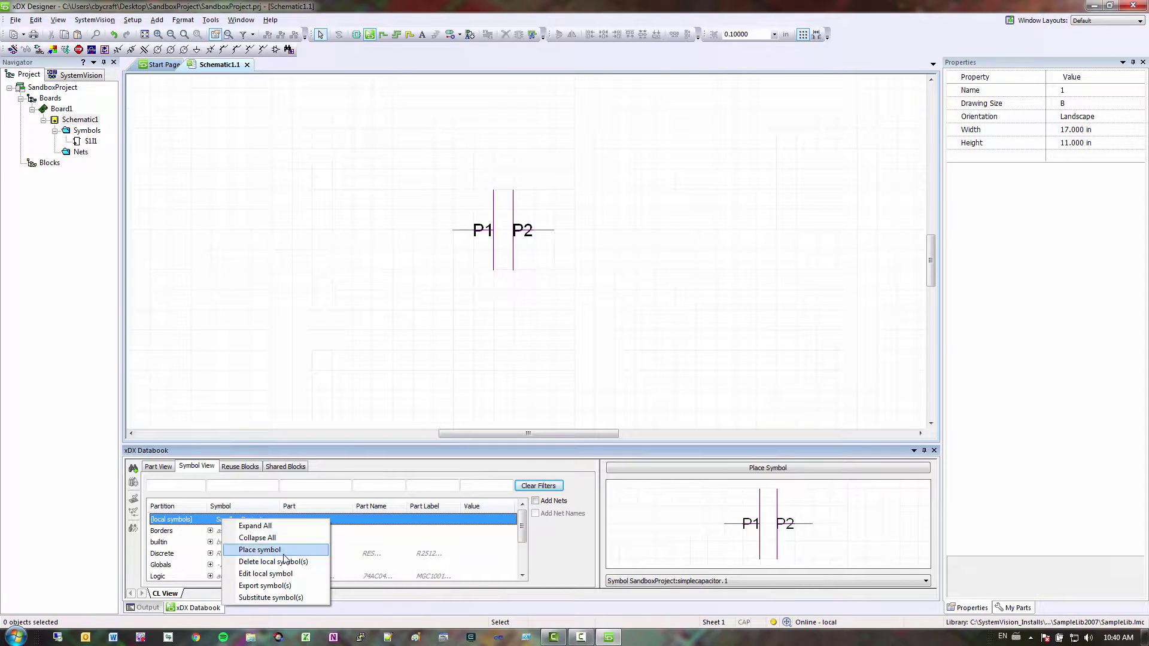
pyautogui.click(291, 586)
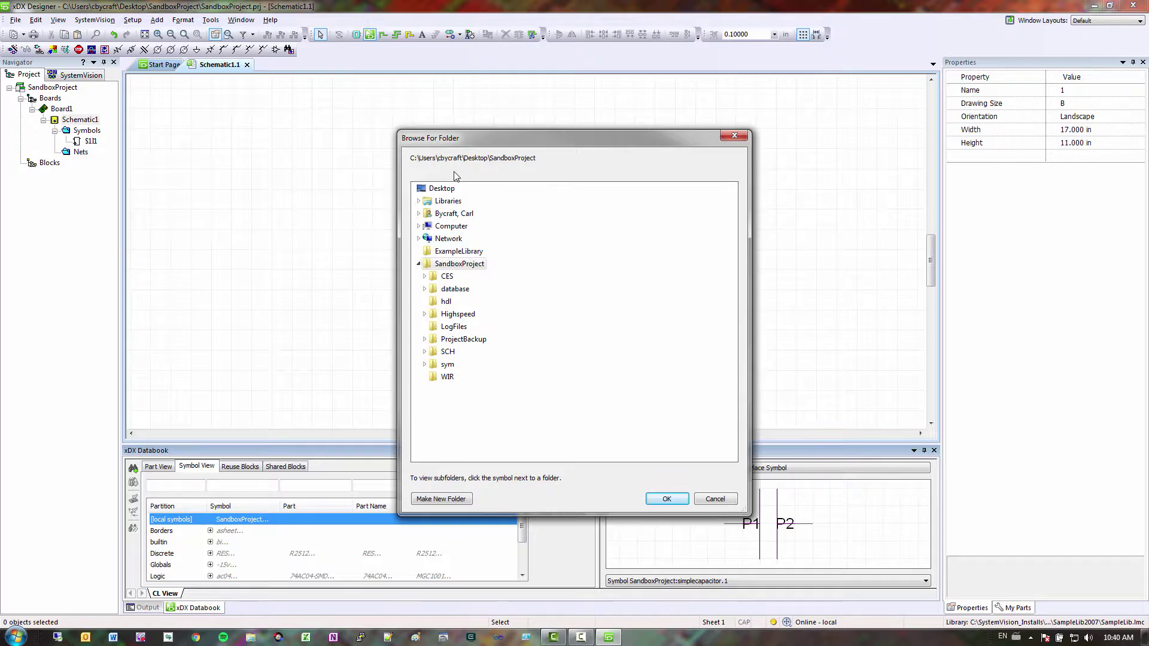
pyautogui.click(445, 189)
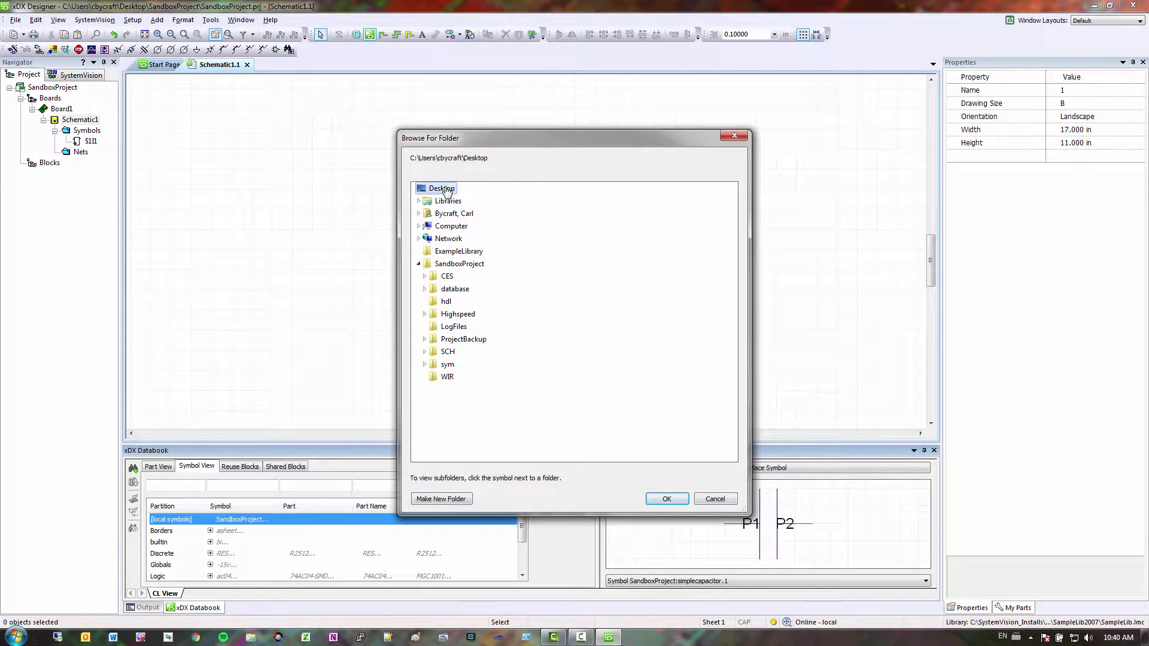
pyautogui.click(668, 499)
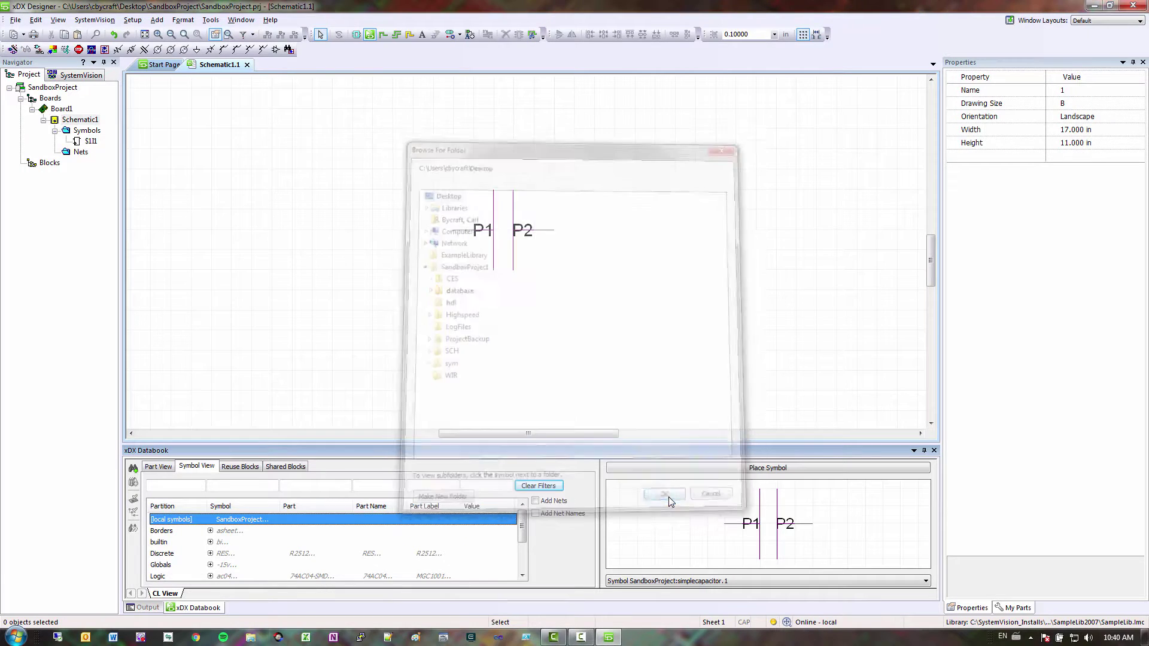
# - Close the Schematic1 sheet and exit xDX Designer via File > Exit
pyautogui.click(248, 64)
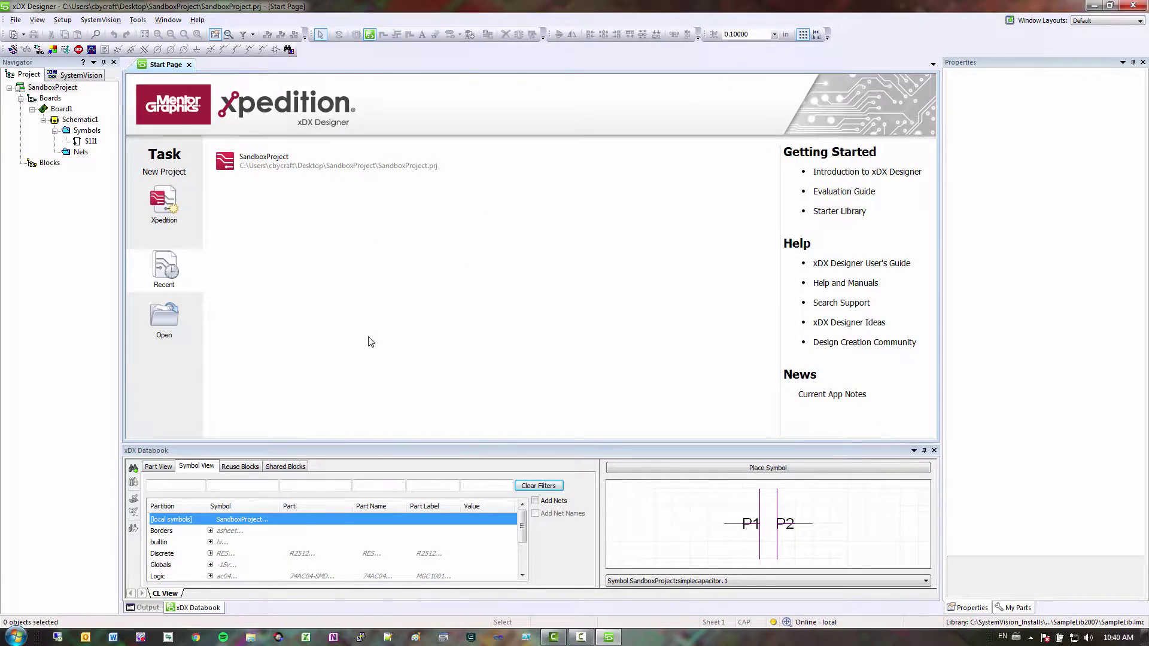
pyautogui.click(80, 120)
pyautogui.click(15, 20)
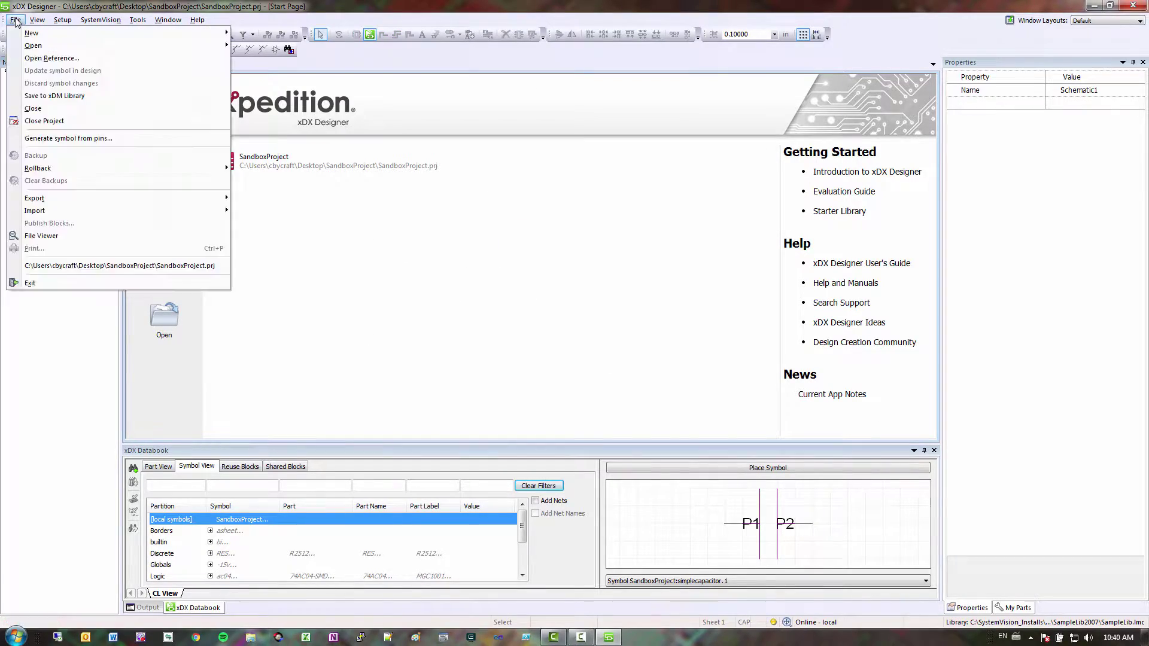
pyautogui.click(44, 285)
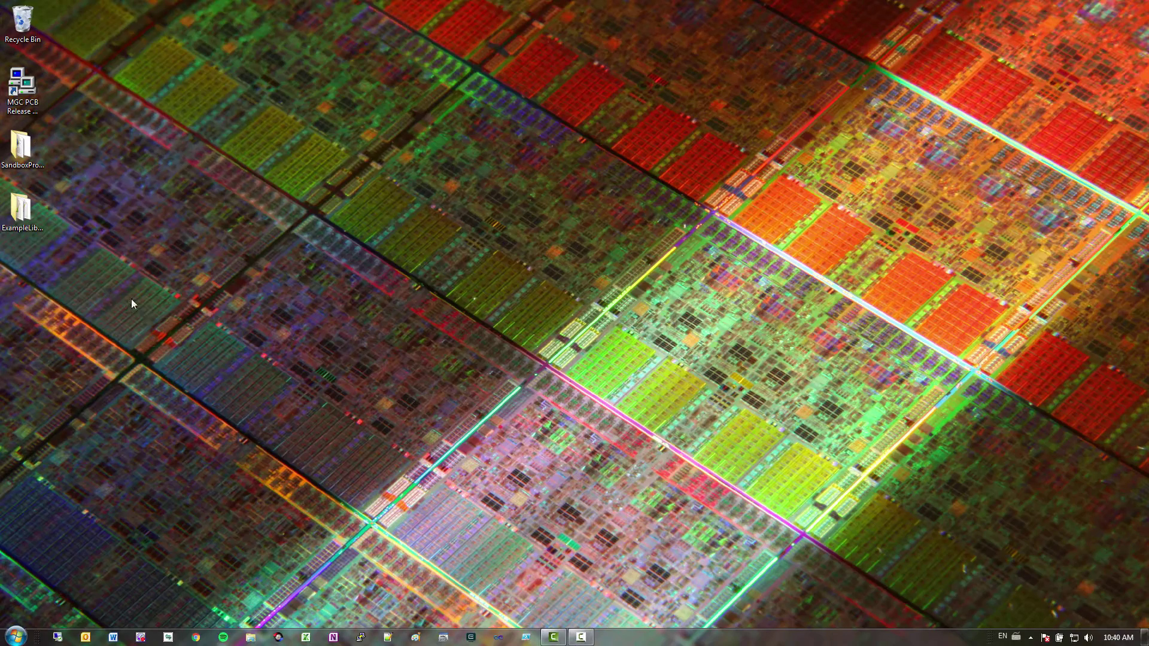
# - Open SandboxProject's sym folder, widen the window, and select simplecapacitor.1
pyautogui.doubleClick(24, 158)
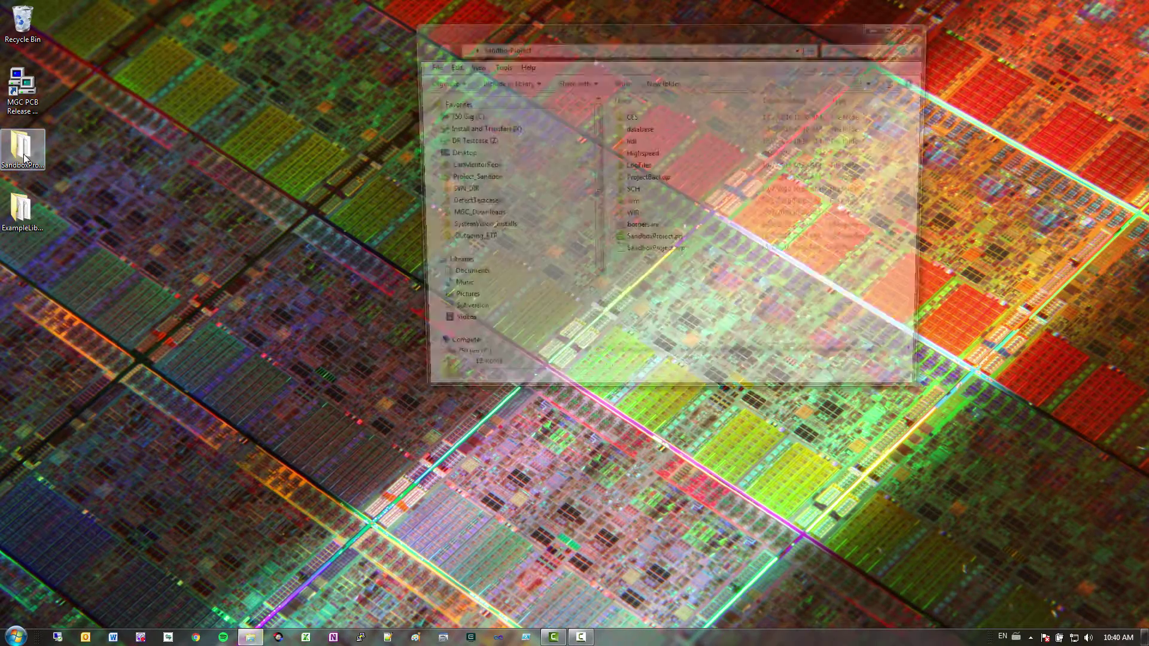
pyautogui.doubleClick(14, 214)
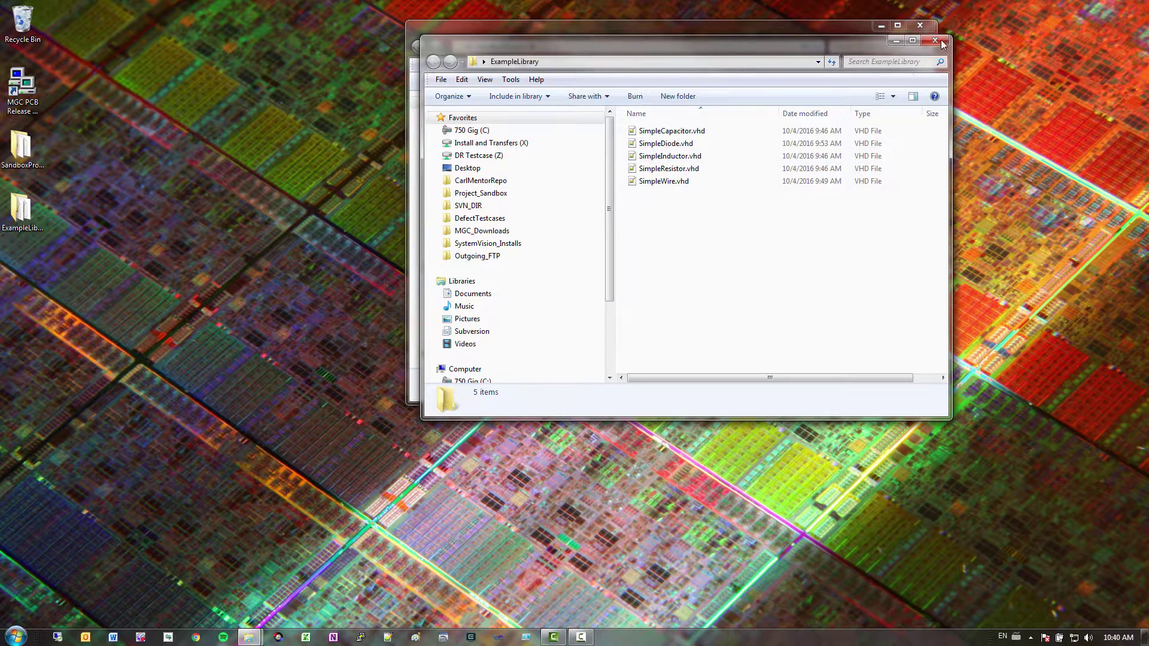
pyautogui.hotkey('alt', 'F4')
pyautogui.doubleClick(651, 205)
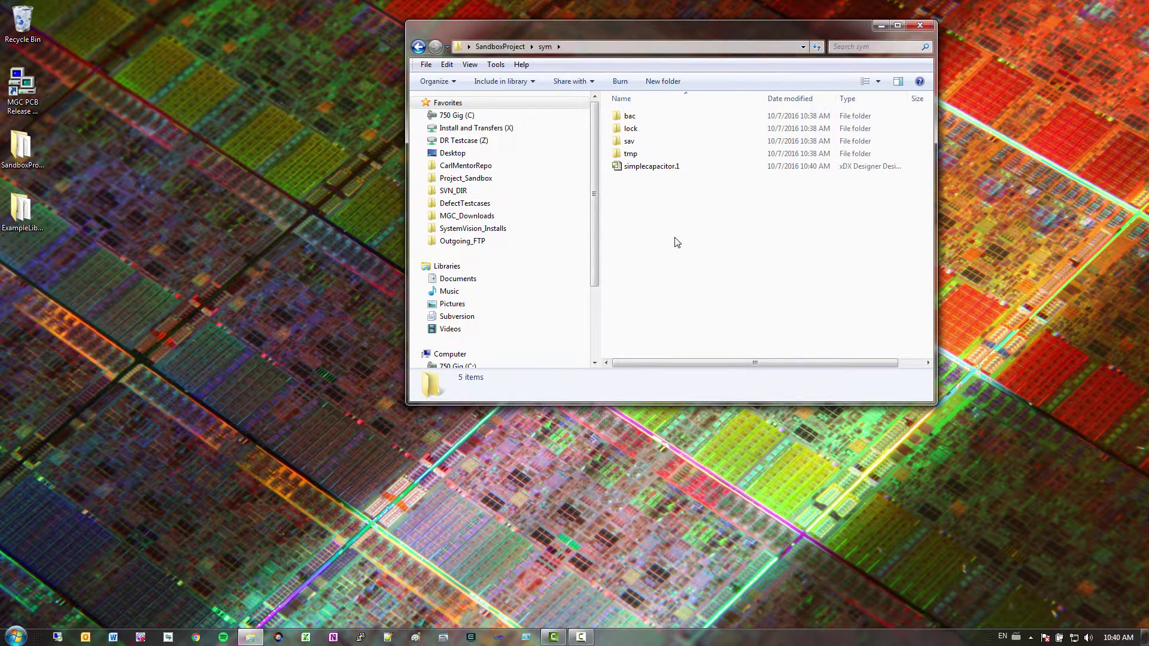
pyautogui.moveTo(937, 204); pyautogui.dragTo(1082, 210)
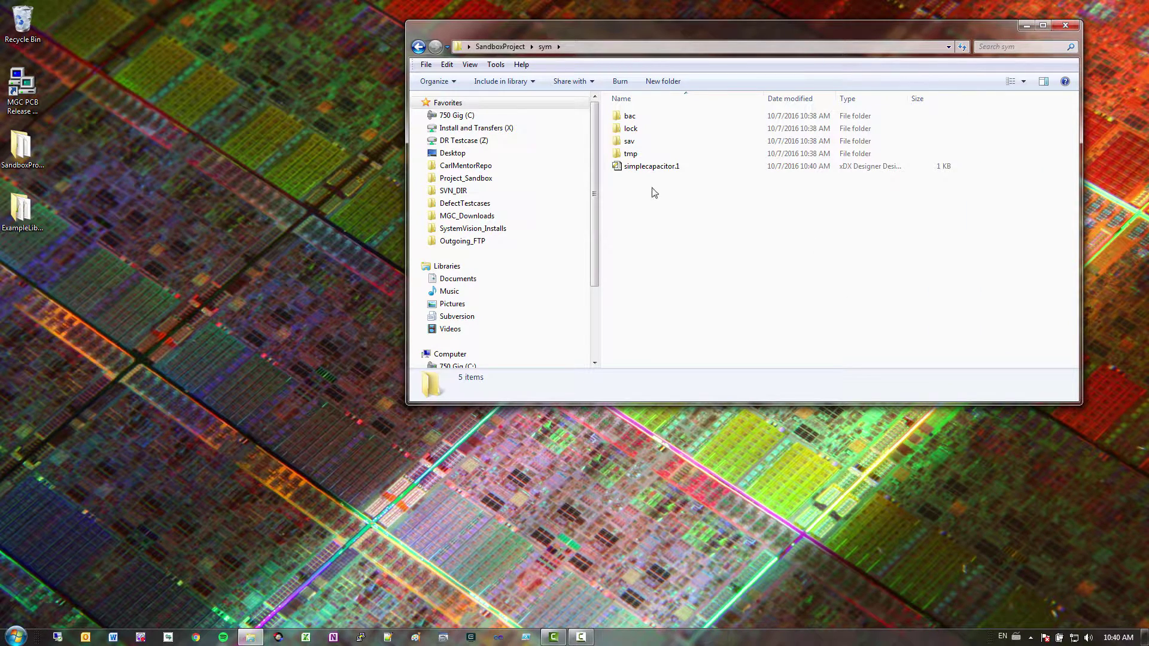
pyautogui.click(654, 167)
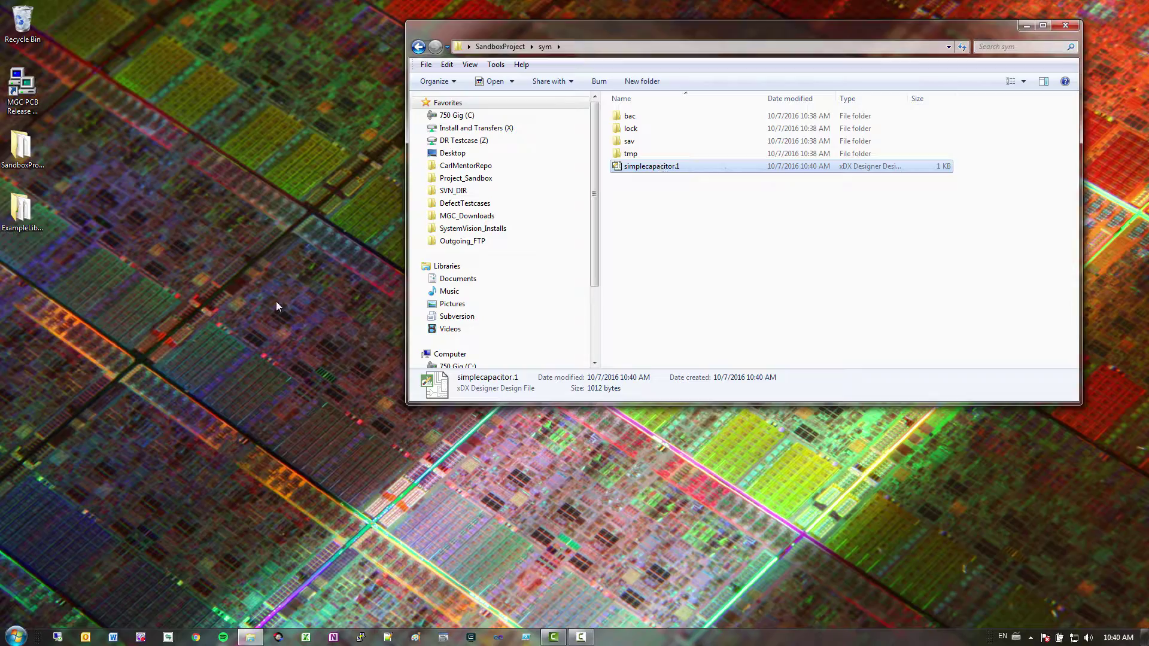
# - Open Computer in a second window and go to C:\SystemVision_Installs
pyautogui.click(16, 636)
pyautogui.click(208, 445)
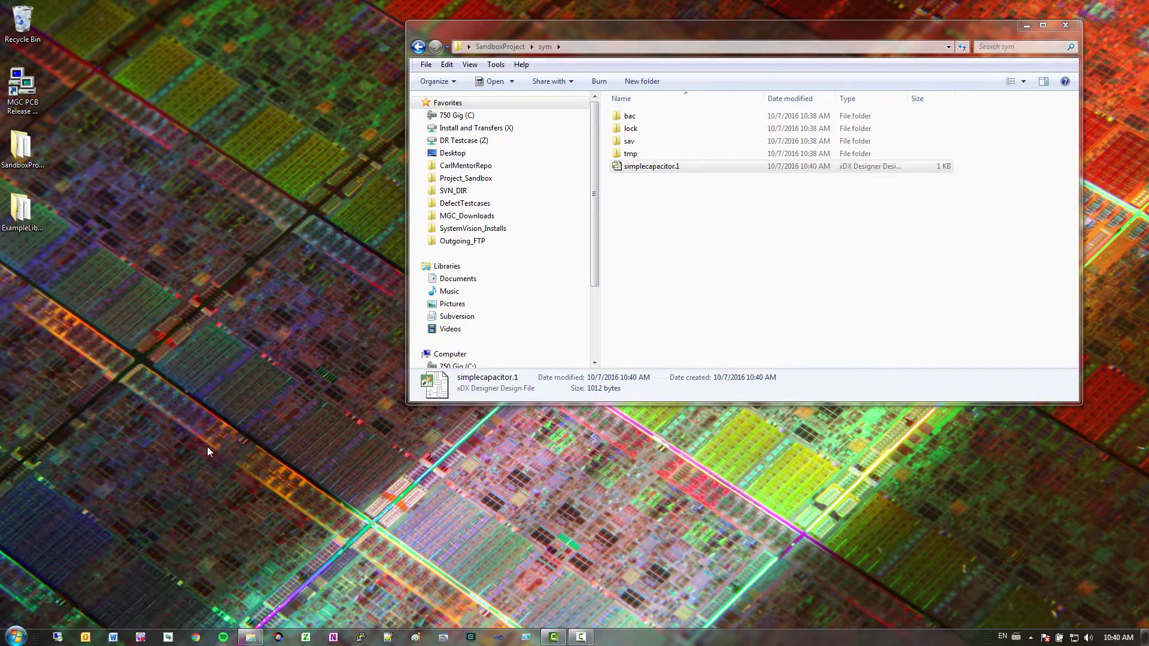
pyautogui.moveTo(705, 55); pyautogui.dragTo(695, 212)
pyautogui.click(477, 399)
pyautogui.click(668, 456)
pyautogui.scroll(-2, 669, 458)
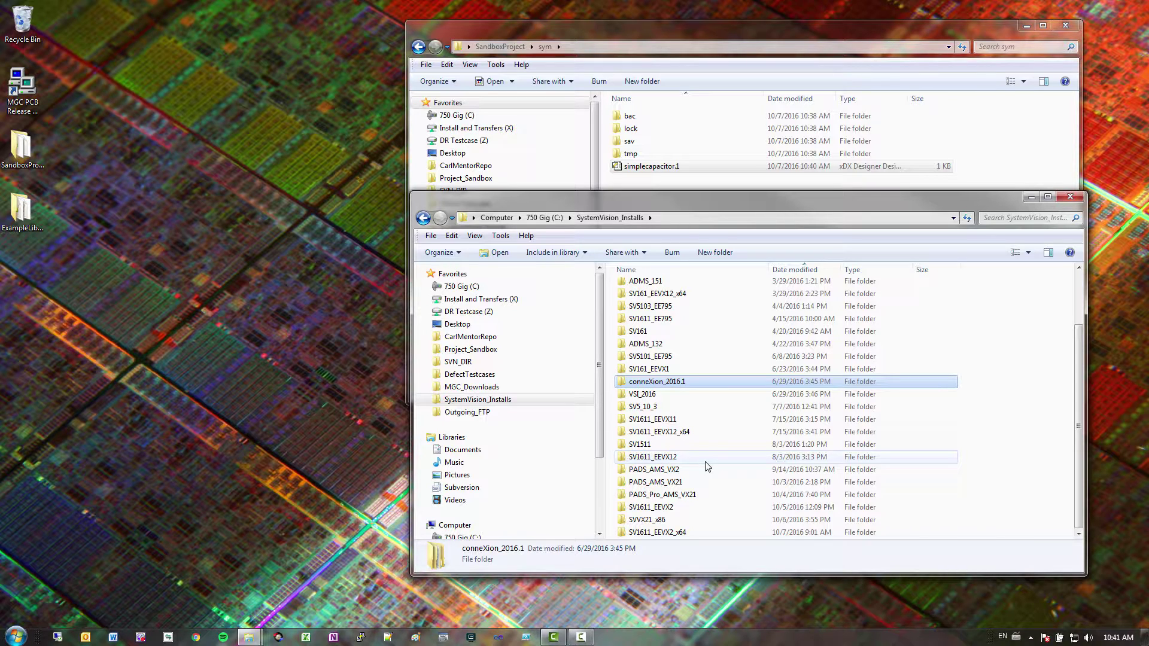
# - Go into SV1611_EEVX2_x64\EEVX.2\SDD_HOME and search it for *.lmc files
pyautogui.doubleClick(680, 533)
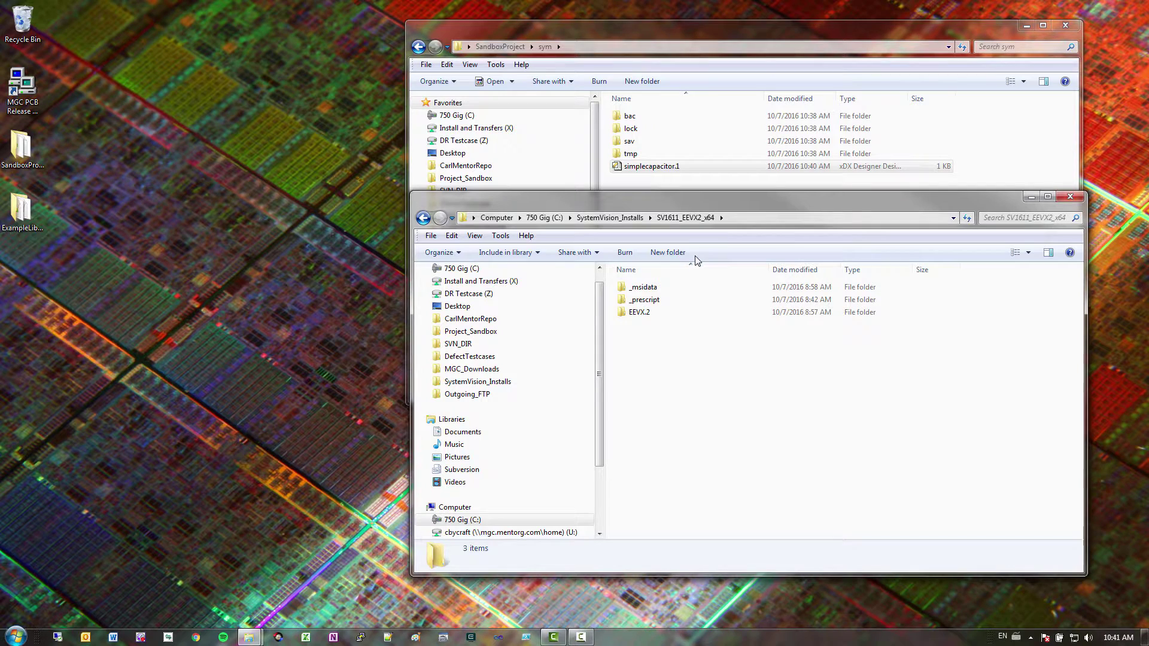
pyautogui.doubleClick(653, 312)
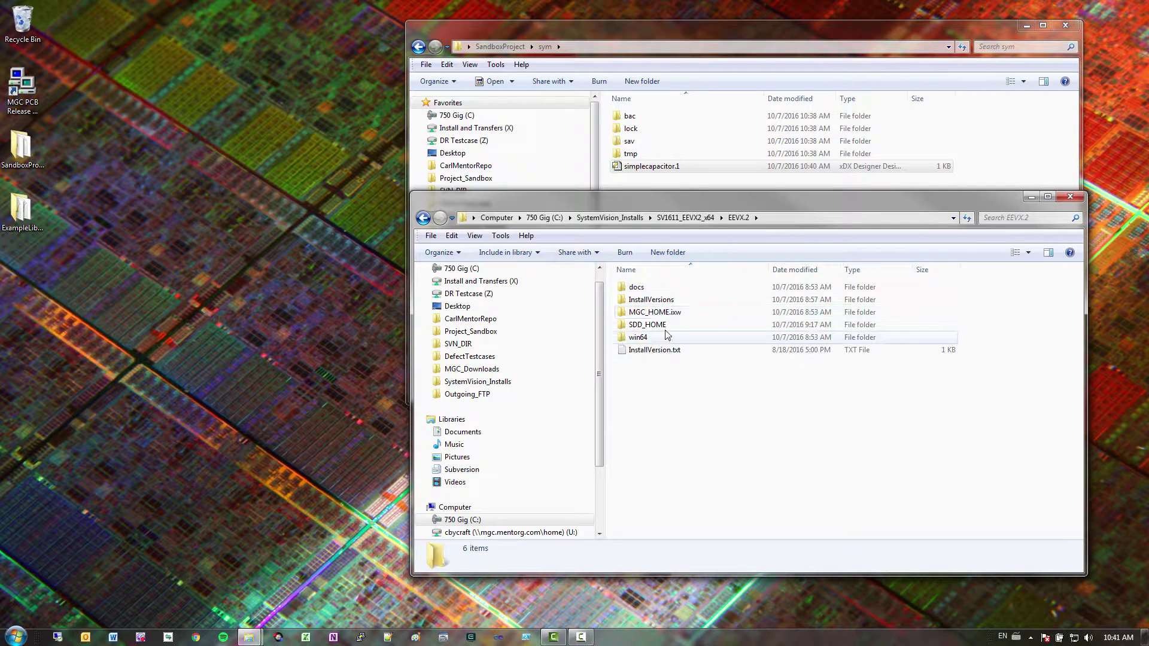
pyautogui.doubleClick(647, 324)
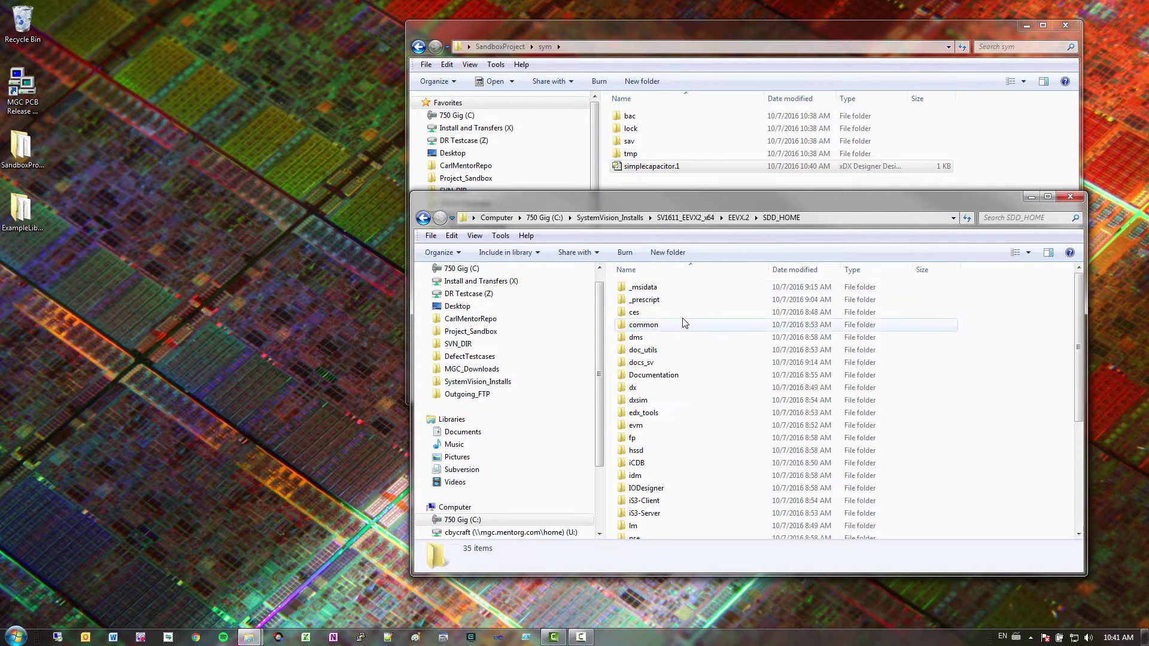
pyautogui.click(1033, 218)
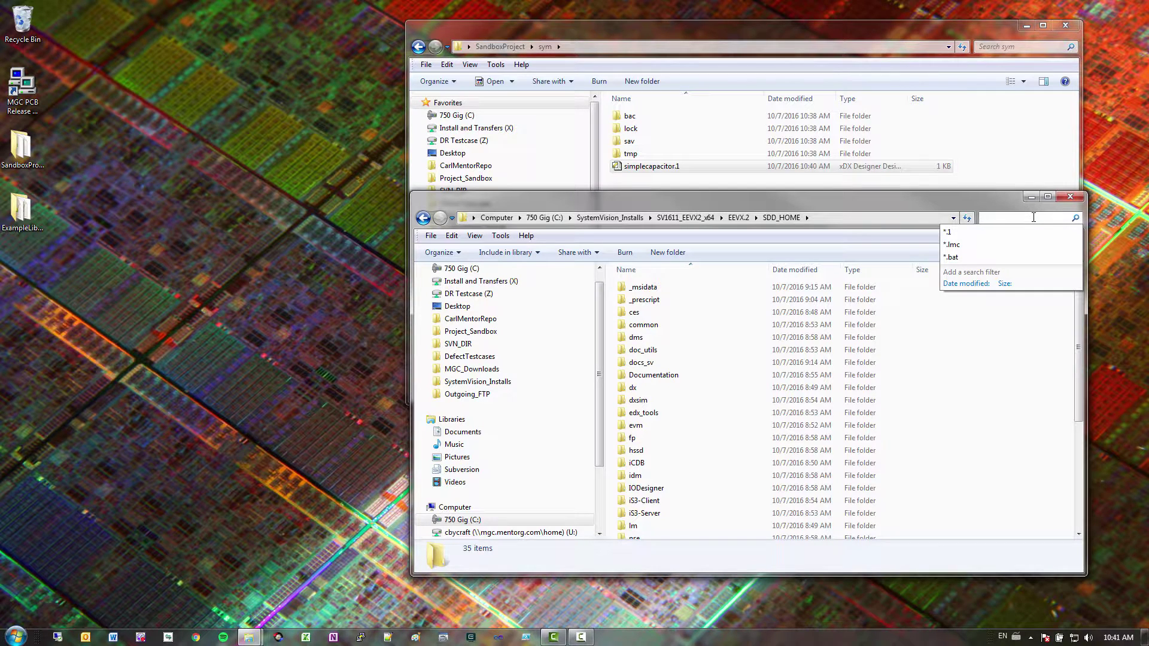
pyautogui.press('Down')
pyautogui.press('Down')
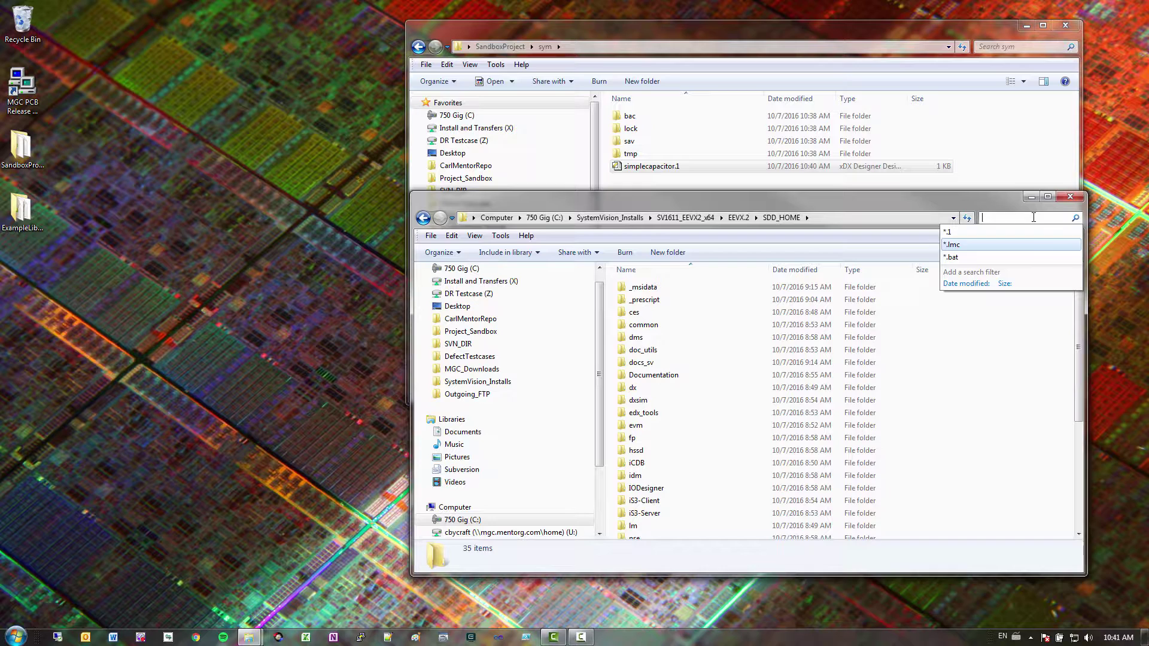
pyautogui.press('Return')
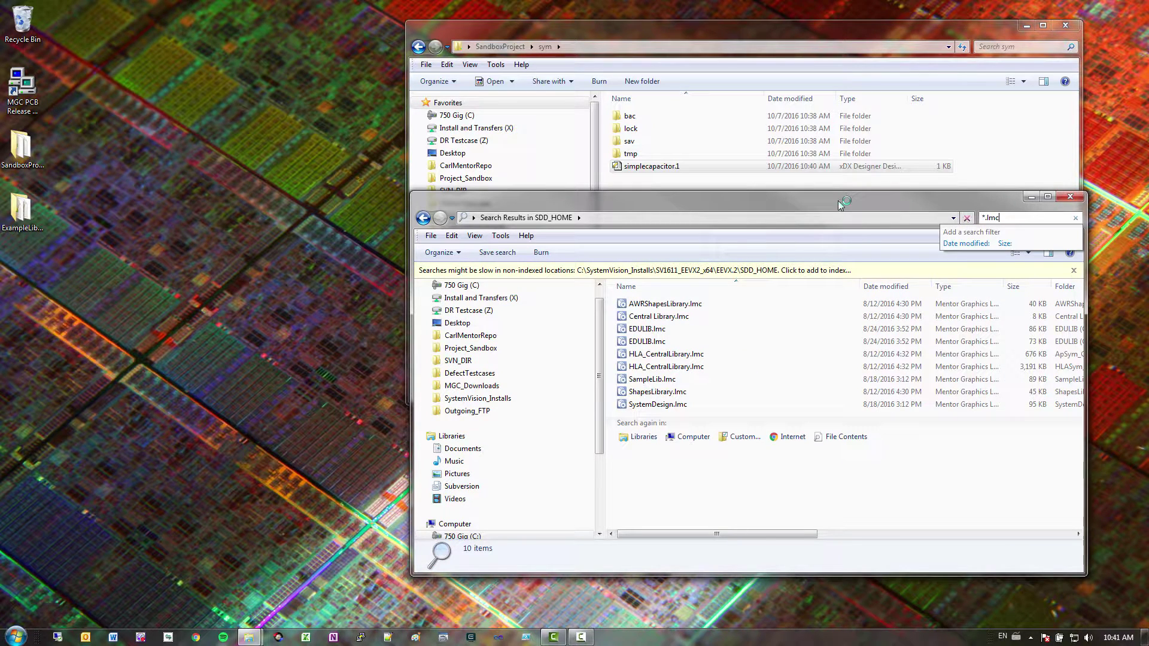
pyautogui.press('Return')
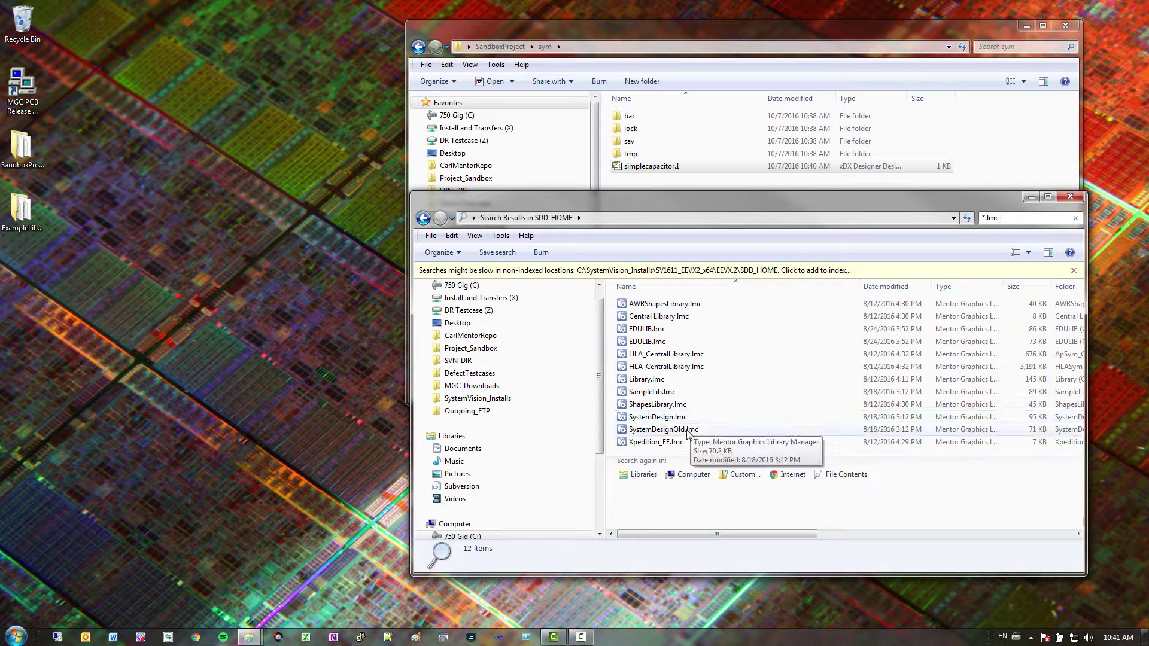
# - Open the file location of Xpedition_EE.lmc and go up to the examples folder
pyautogui.click(684, 445)
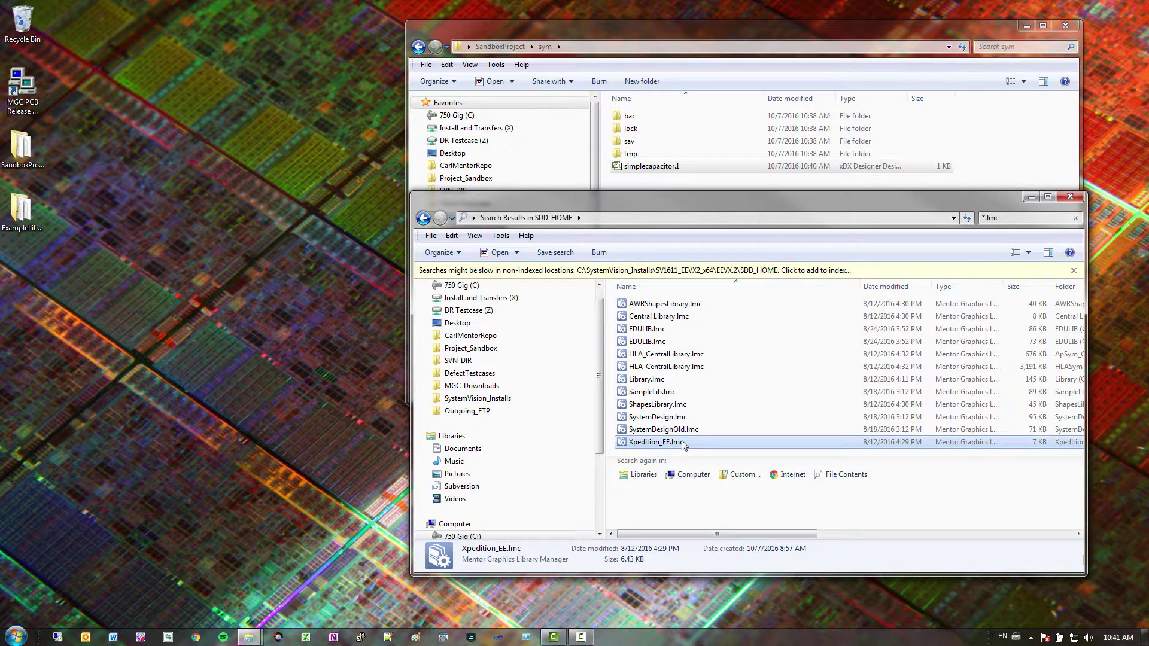
pyautogui.rightClick(683, 444)
pyautogui.click(769, 419)
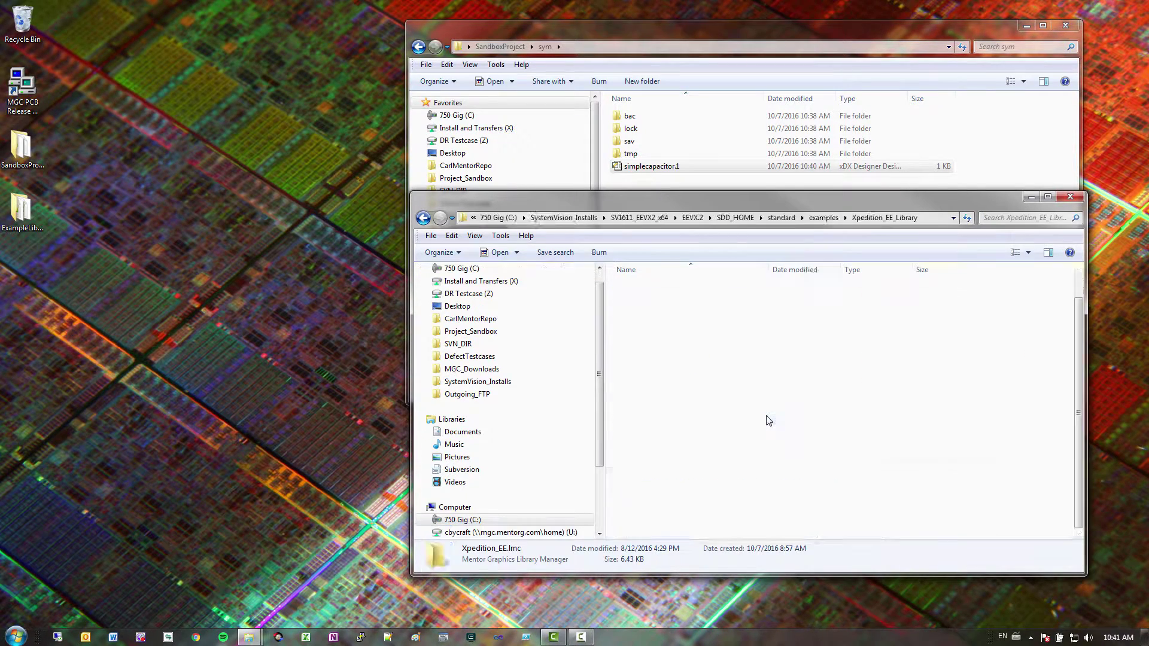
pyautogui.click(774, 218)
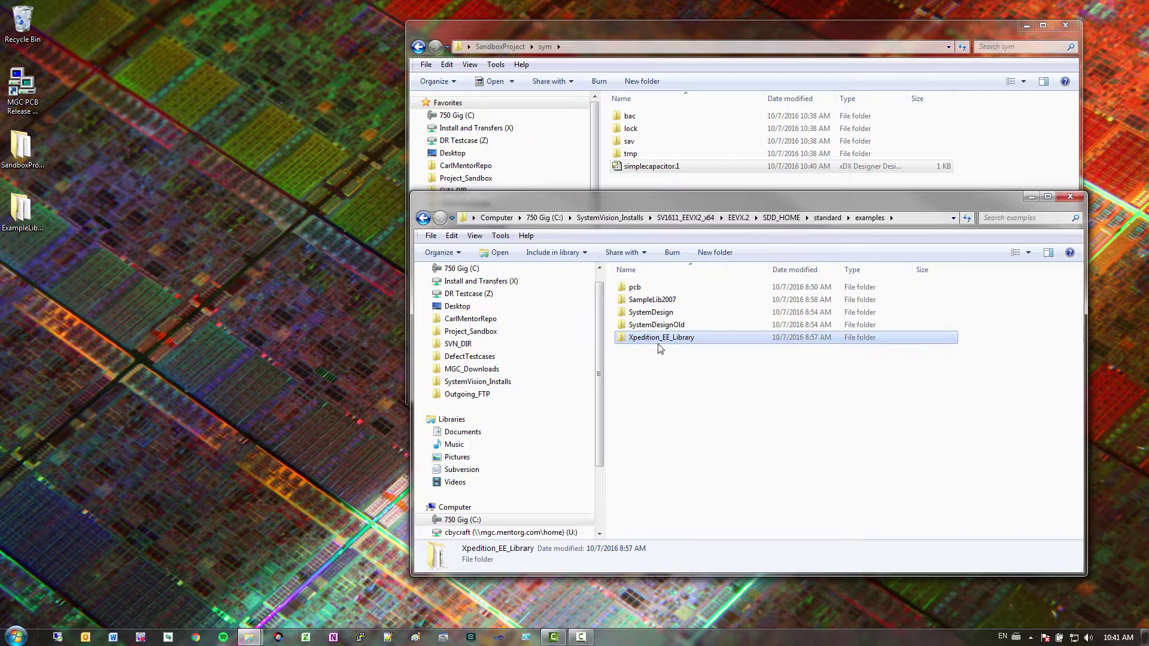
# - Copy the Xpedition_EE_Library folder onto the Desktop and close the examples window
pyautogui.rightClick(664, 344)
pyautogui.click(721, 557)
pyautogui.click(22, 215)
pyautogui.rightClick(11, 275)
pyautogui.click(60, 339)
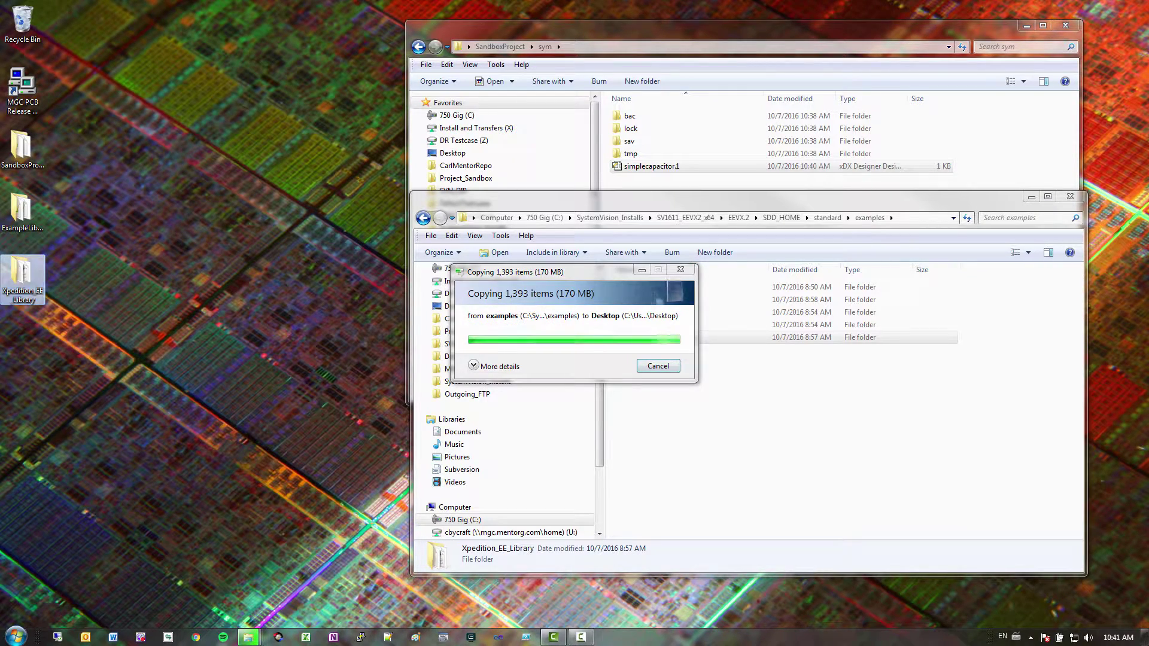
pyautogui.click(1070, 195)
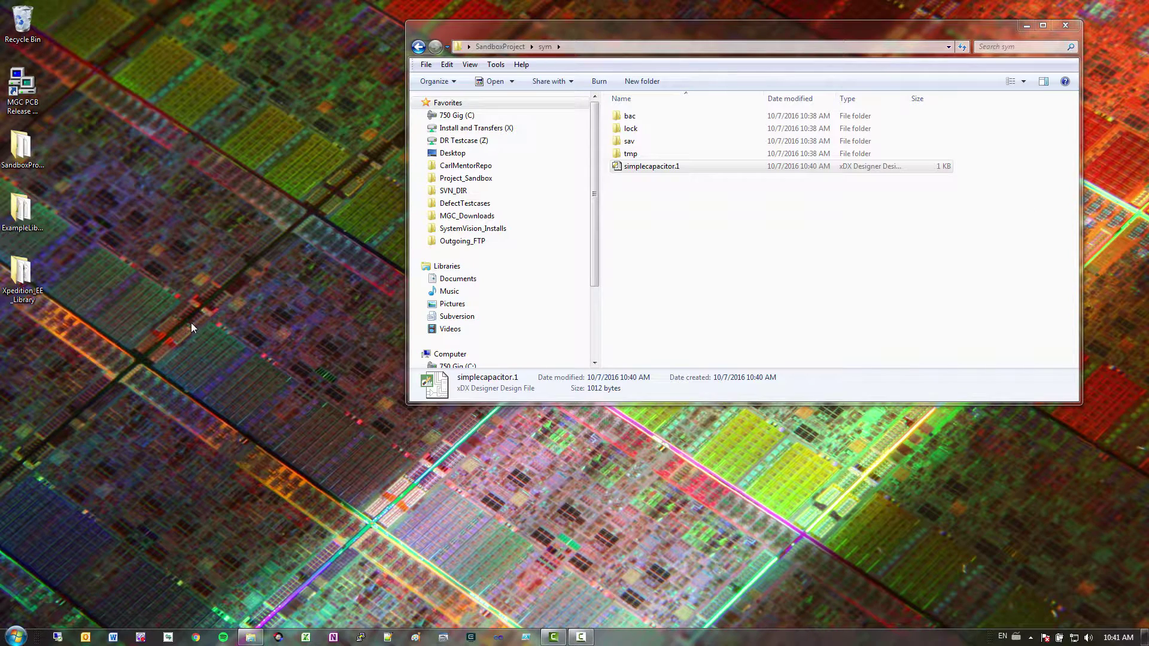
# - Launch xDM Library Tools VX.2 from the Start menu and accept the xDM Librarian 100 license
pyautogui.click(16, 636)
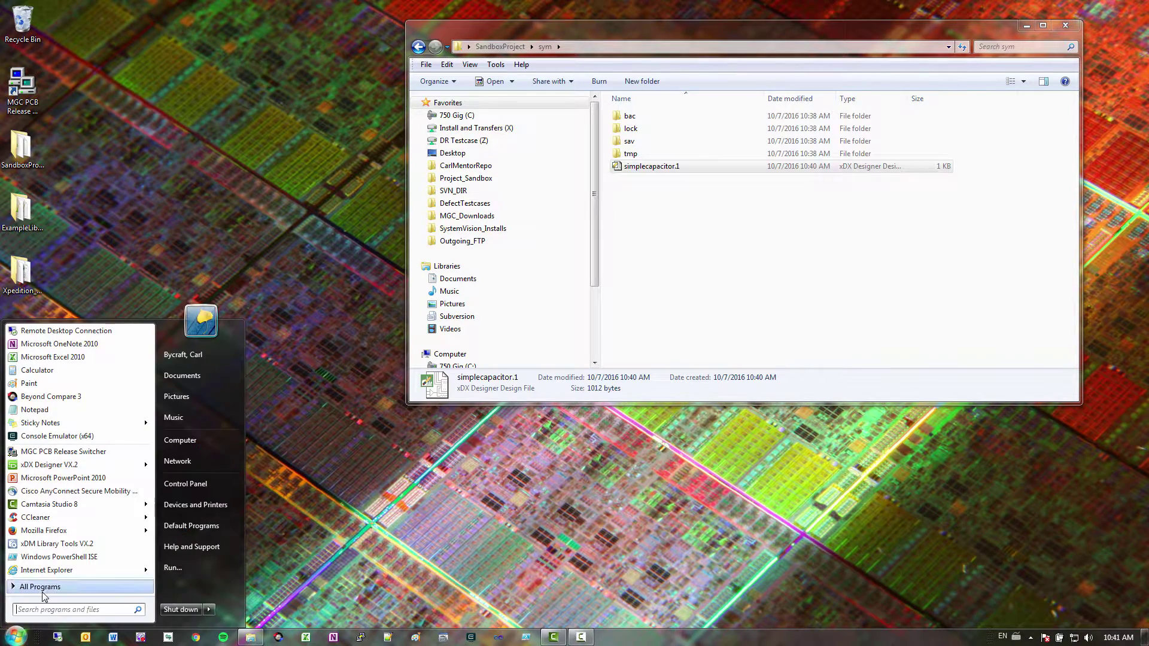
pyautogui.click(40, 587)
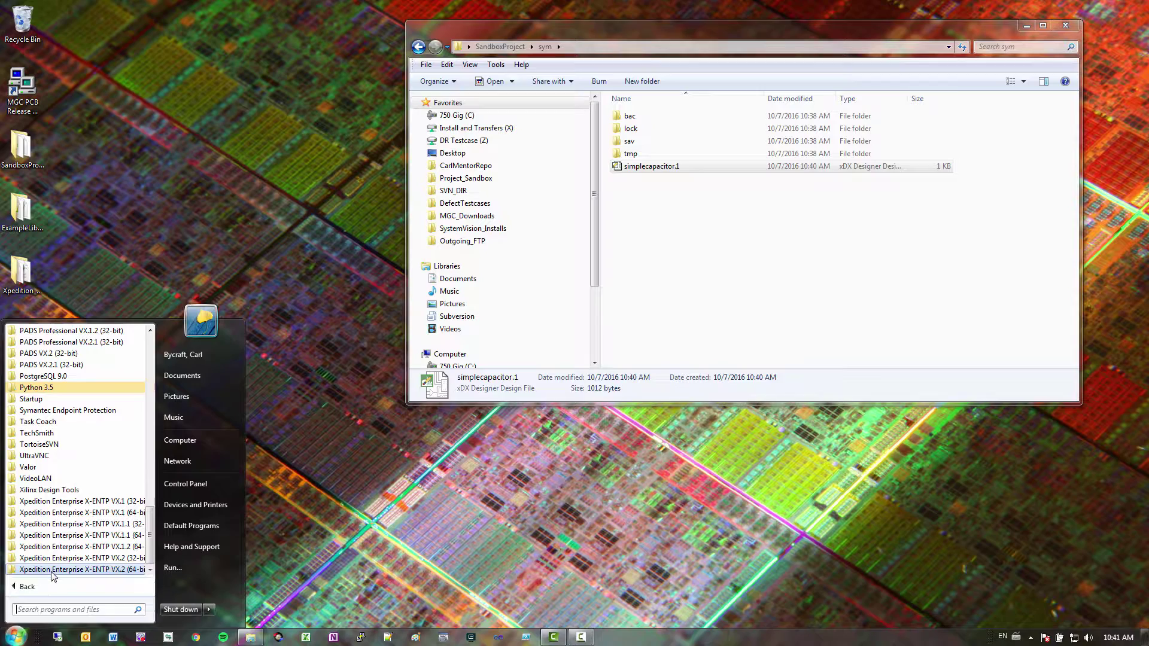
pyautogui.click(60, 570)
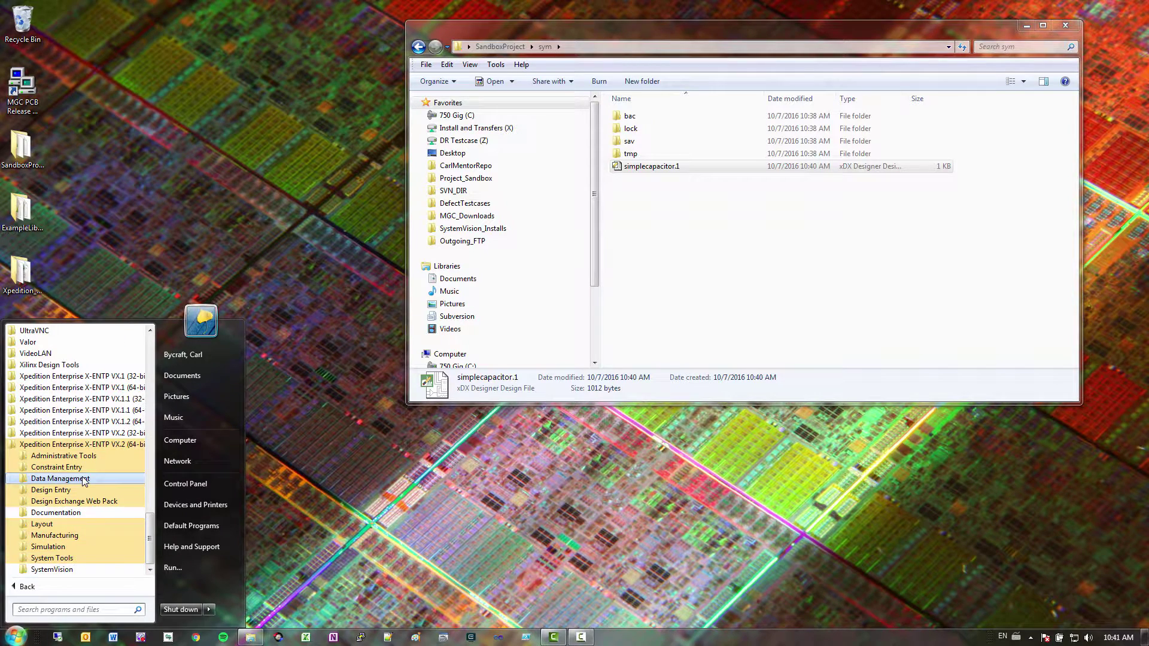
pyautogui.click(59, 478)
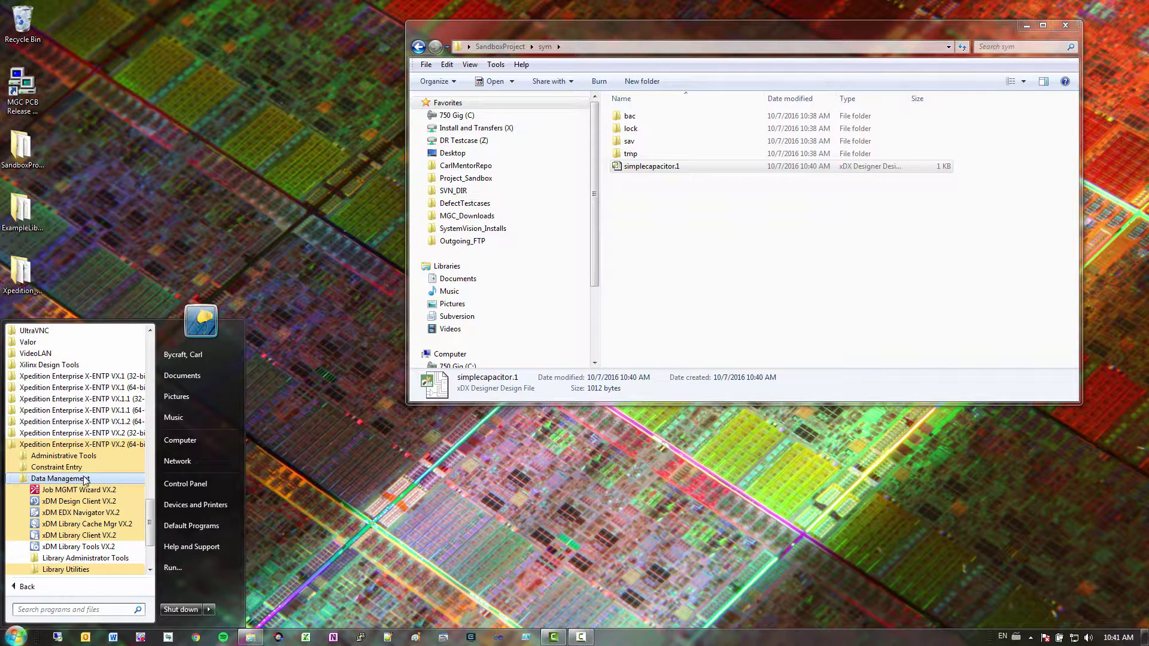
pyautogui.click(105, 548)
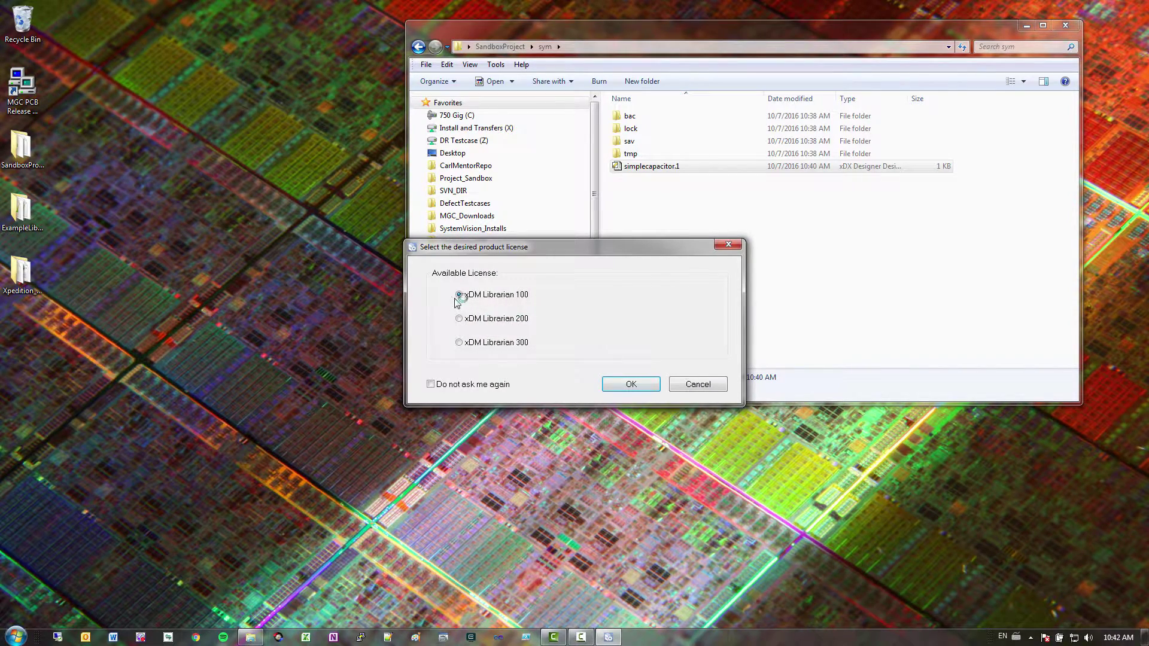
pyautogui.click(631, 384)
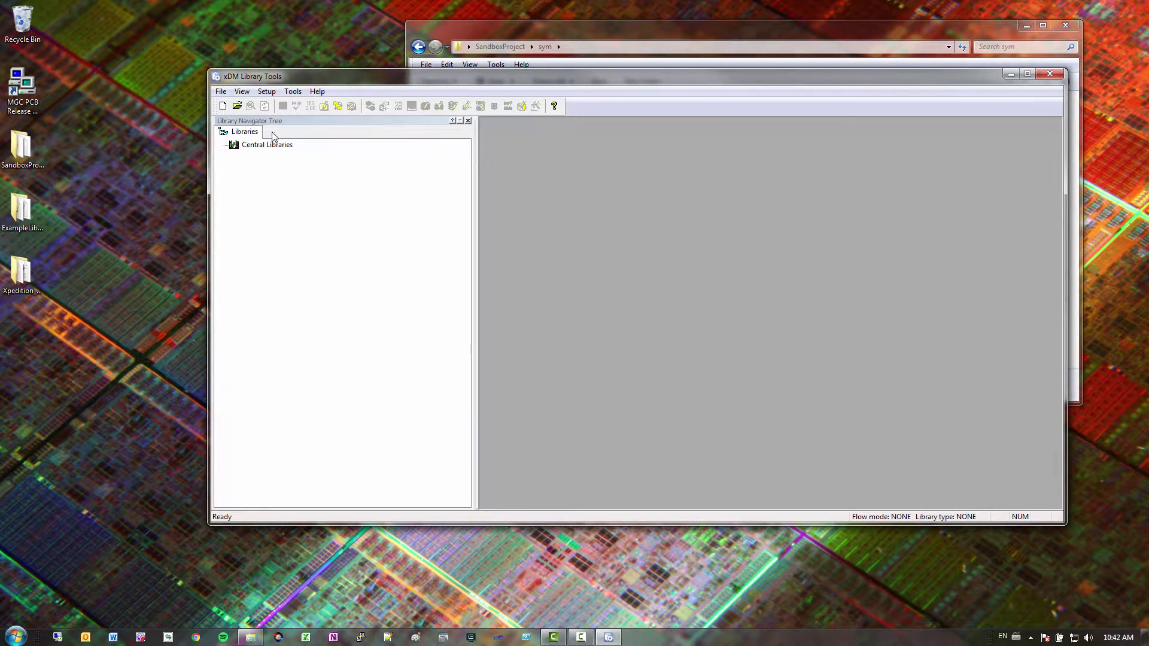
# - Open Desktop\Xpedition_EE_Library\Xpedition_EE.lmc, dismiss the PropDefEditor message, and maximize the window
pyautogui.click(237, 106)
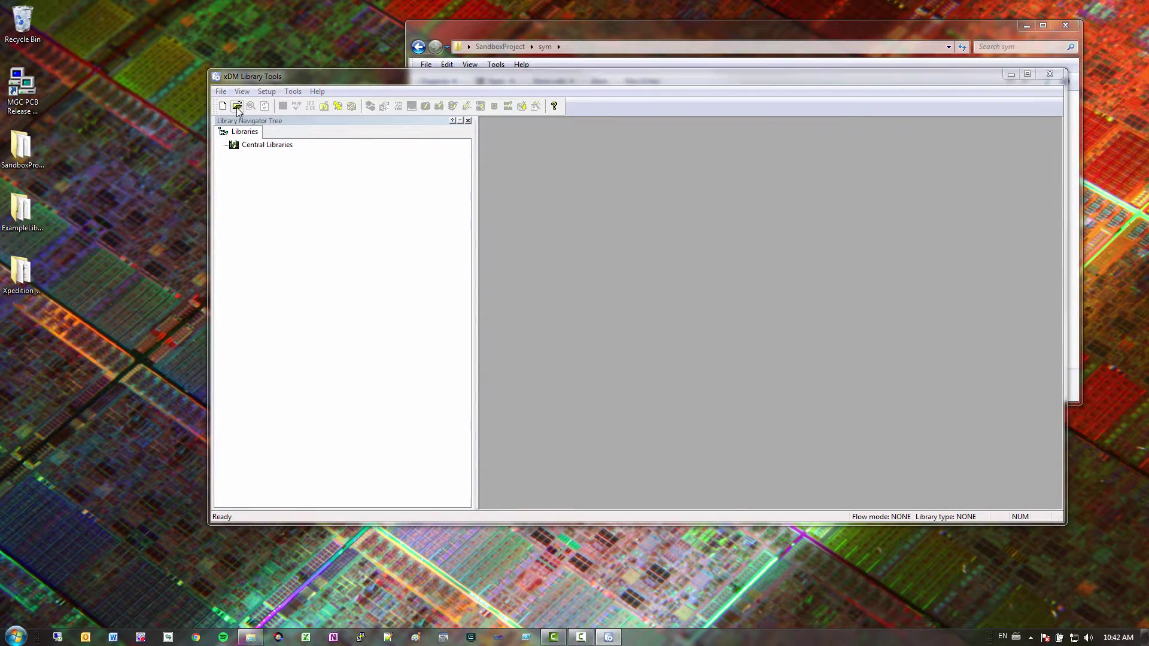
pyautogui.click(347, 281)
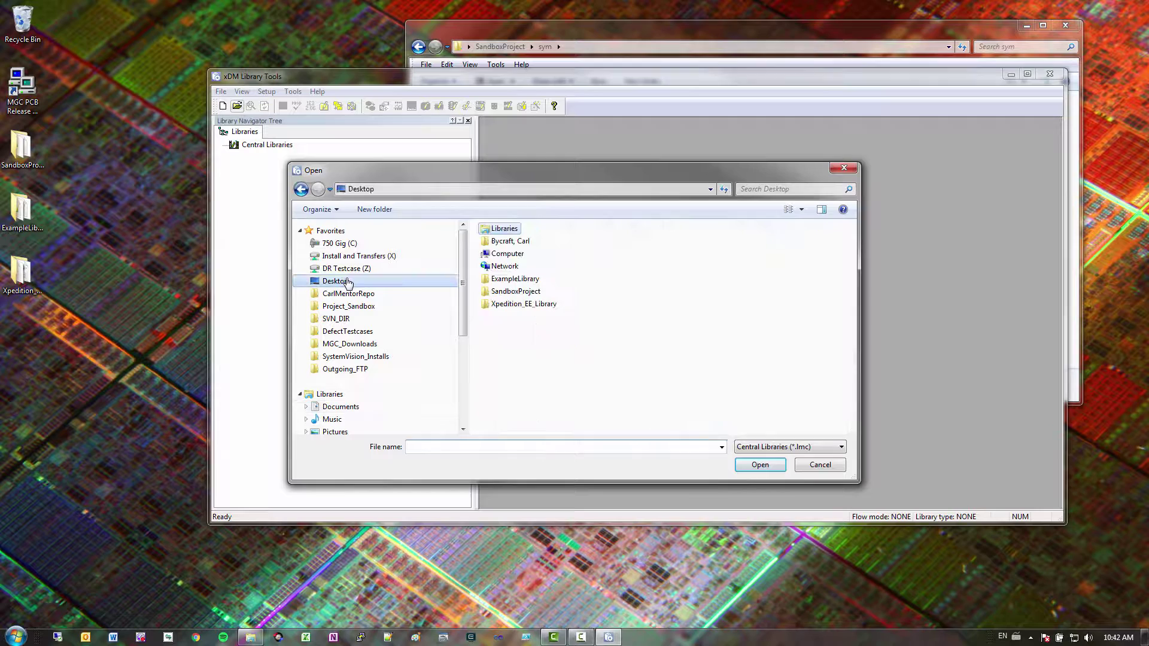
pyautogui.doubleClick(524, 305)
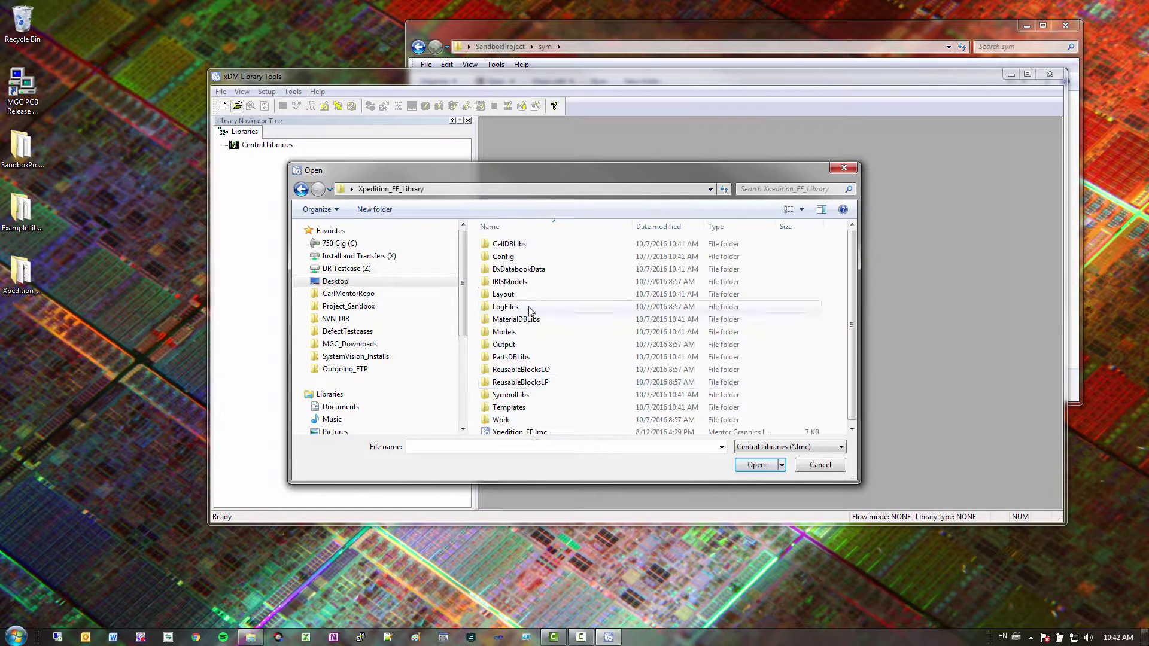
pyautogui.scroll(-1, 539, 421)
pyautogui.click(538, 428)
pyautogui.click(755, 465)
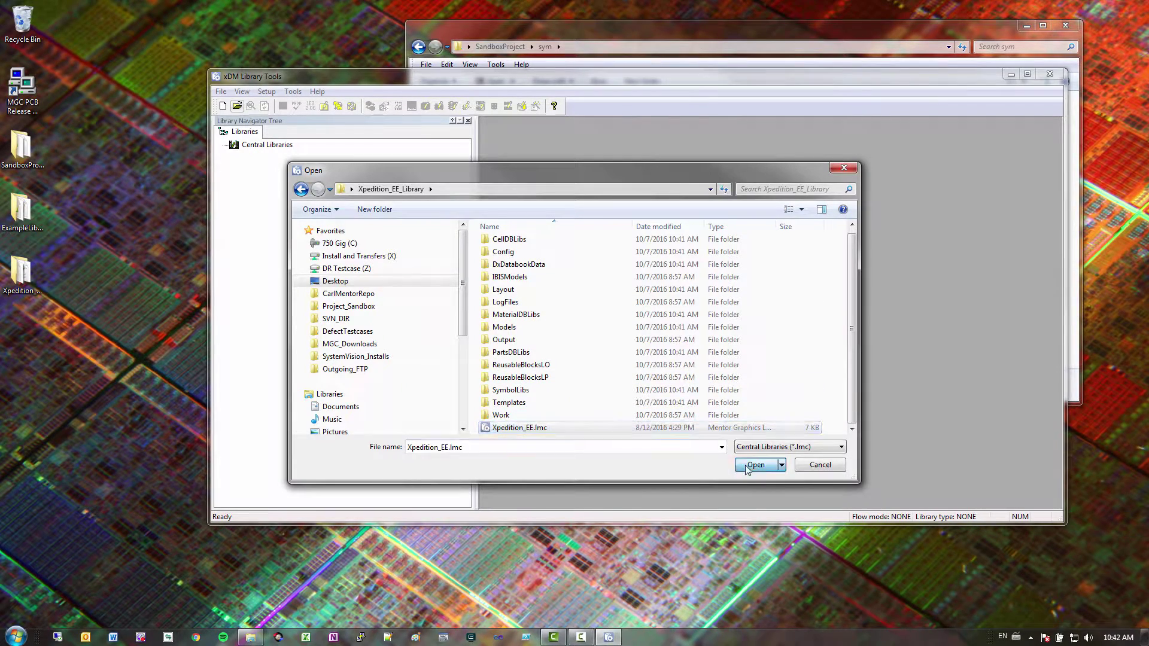
pyautogui.click(687, 368)
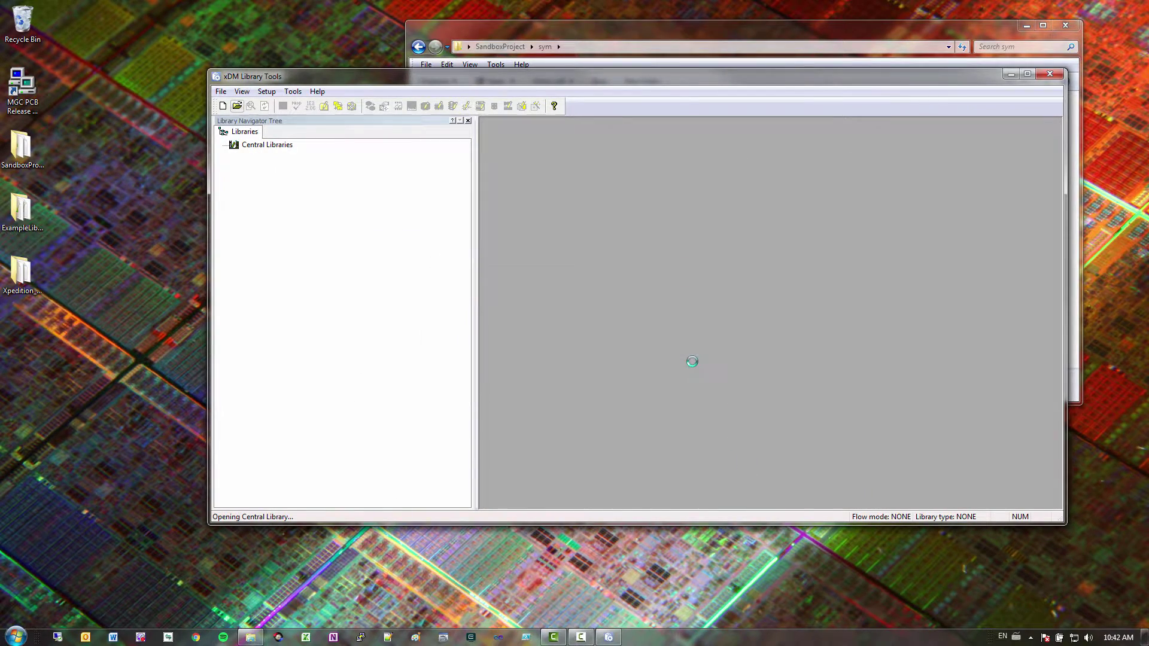
pyautogui.click(1028, 74)
pyautogui.click(148, 254)
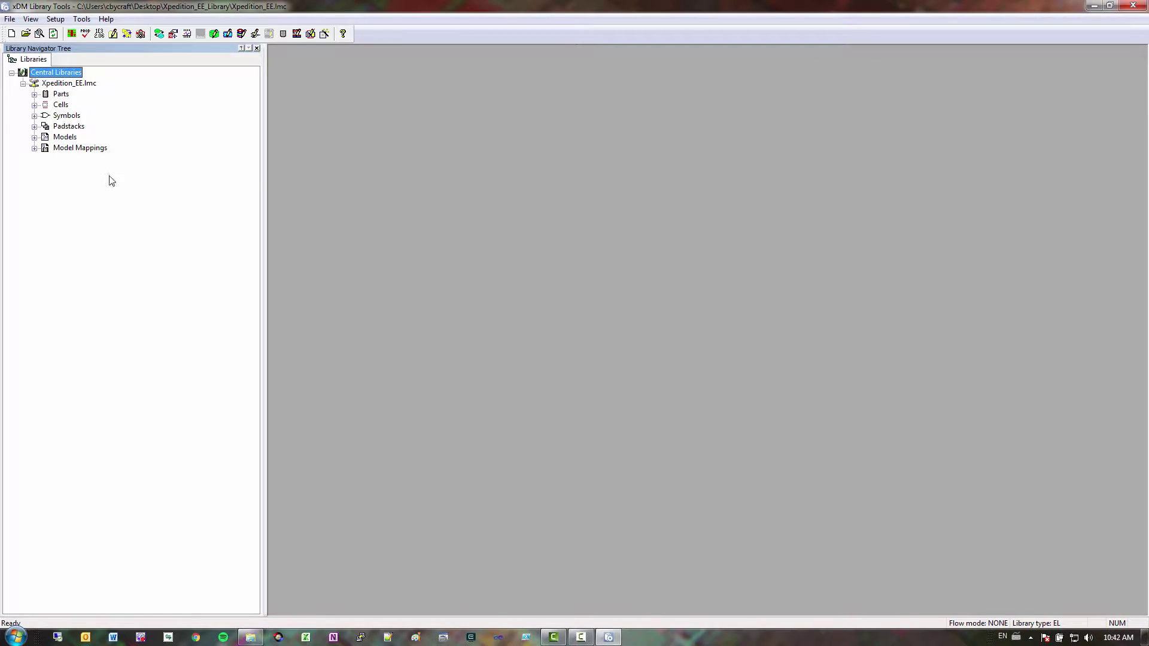
# - Create a new symbol partition named MySVModels under Symbols
pyautogui.click(34, 115)
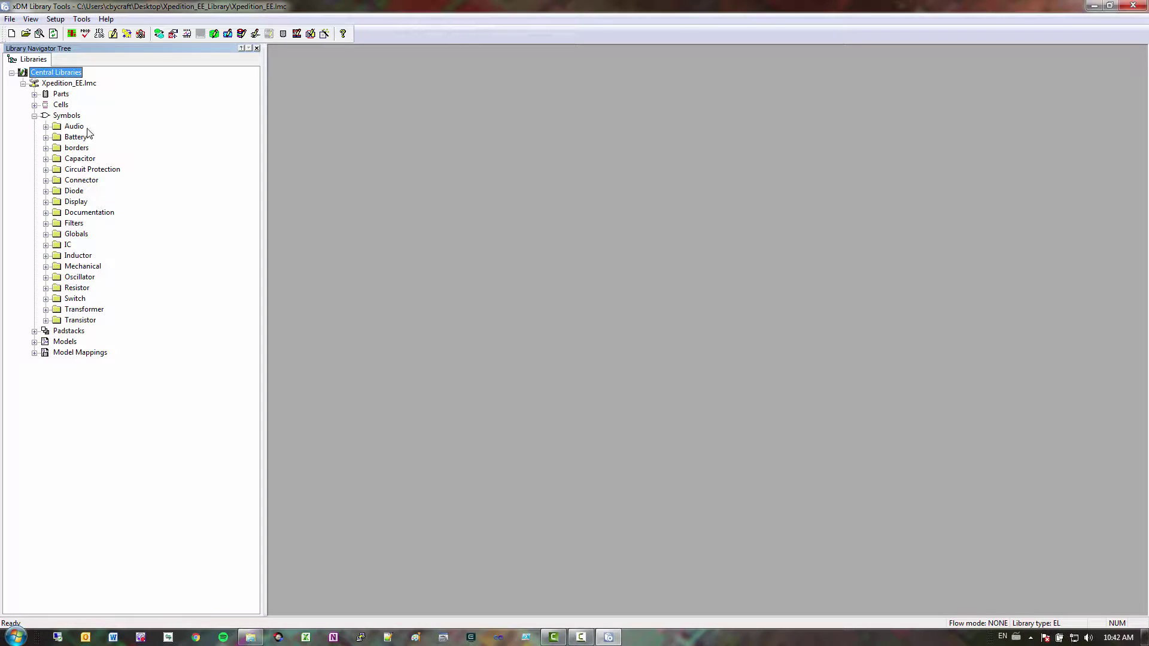
pyautogui.click(60, 115)
pyautogui.rightClick(63, 114)
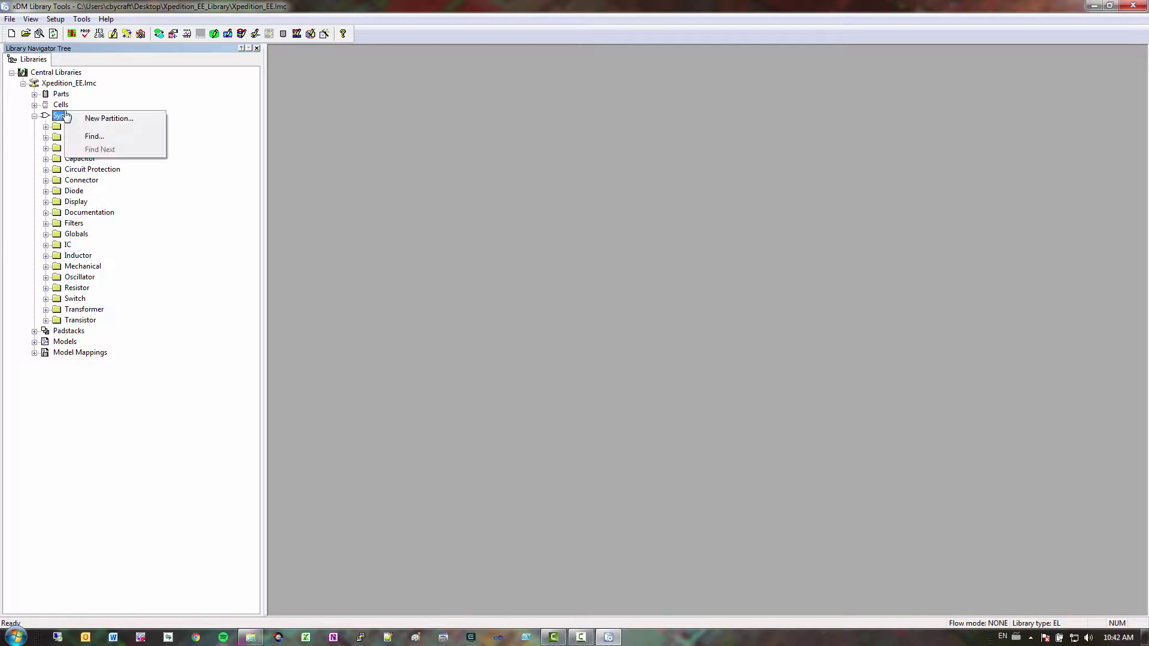
pyautogui.click(117, 119)
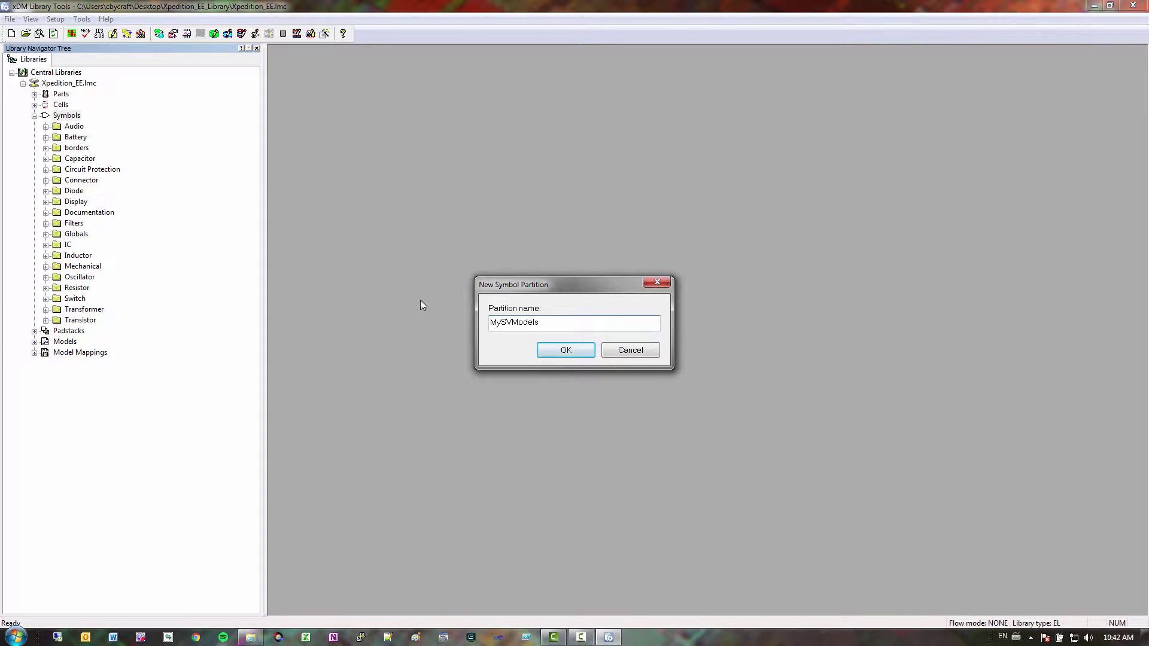
pyautogui.click(551, 350)
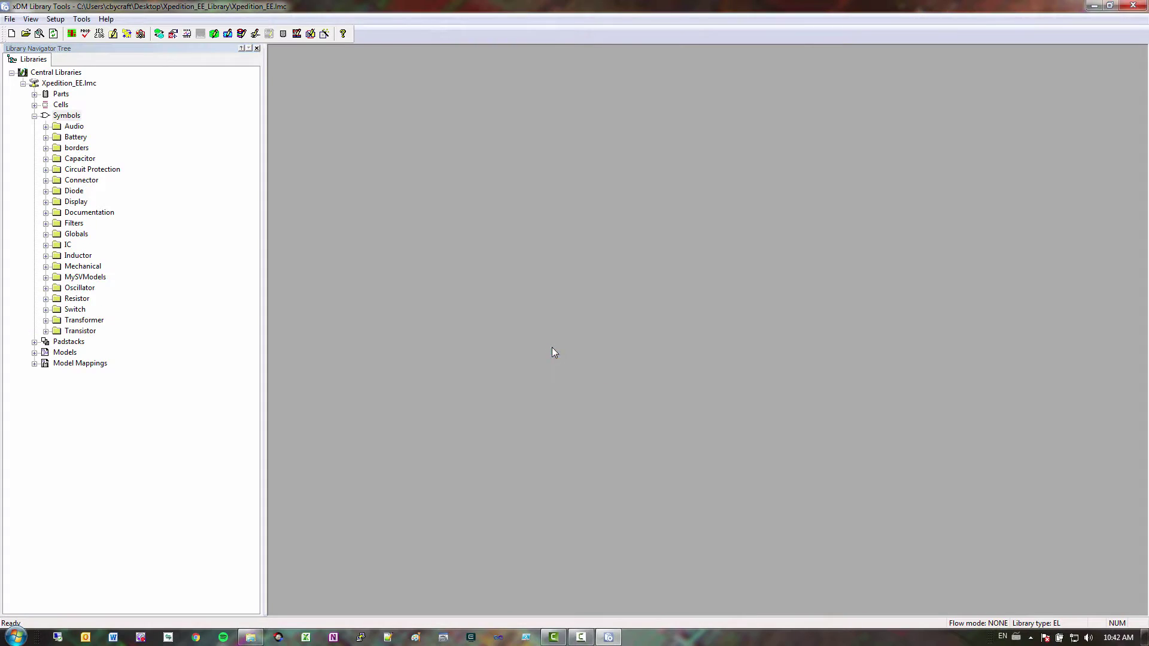
# - Import simplecapacitor.1 from SandboxProject\sym into the MySVModels partition
pyautogui.click(45, 278)
pyautogui.rightClick(76, 282)
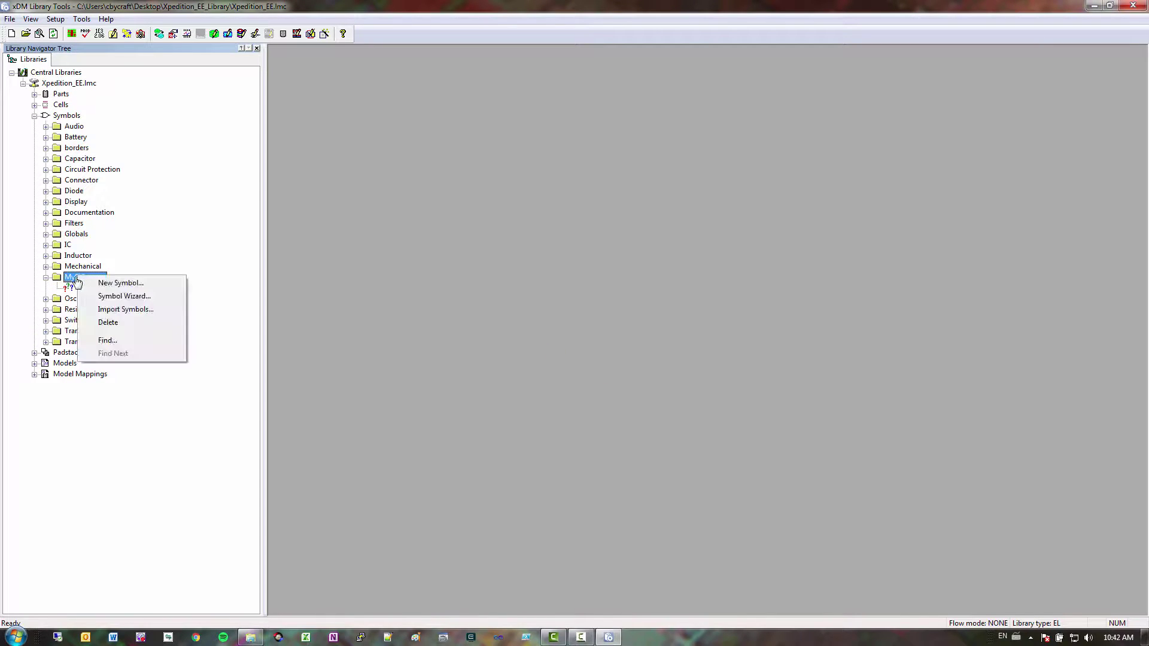
pyautogui.click(136, 309)
pyautogui.click(449, 287)
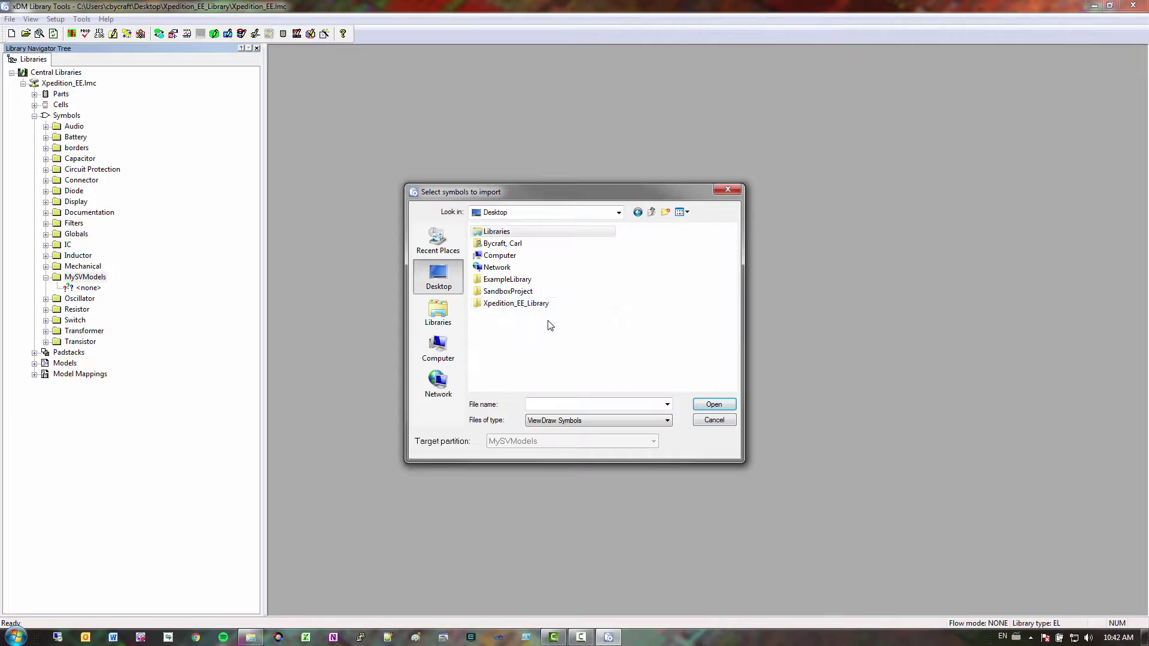
pyautogui.doubleClick(527, 291)
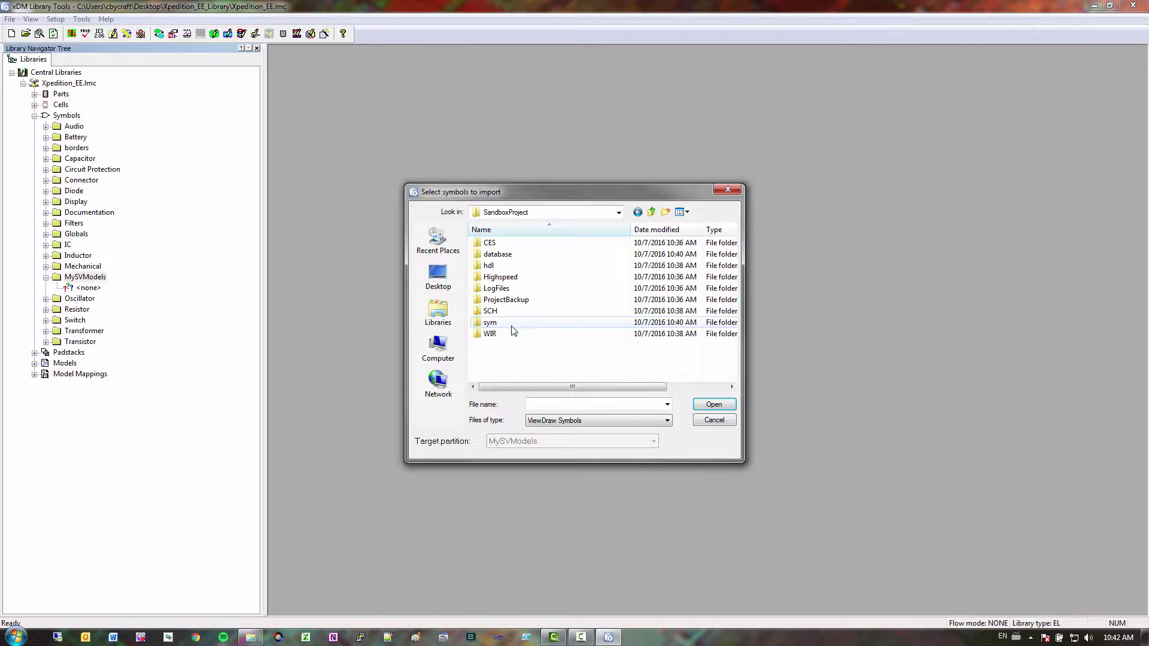
pyautogui.doubleClick(513, 324)
pyautogui.click(527, 288)
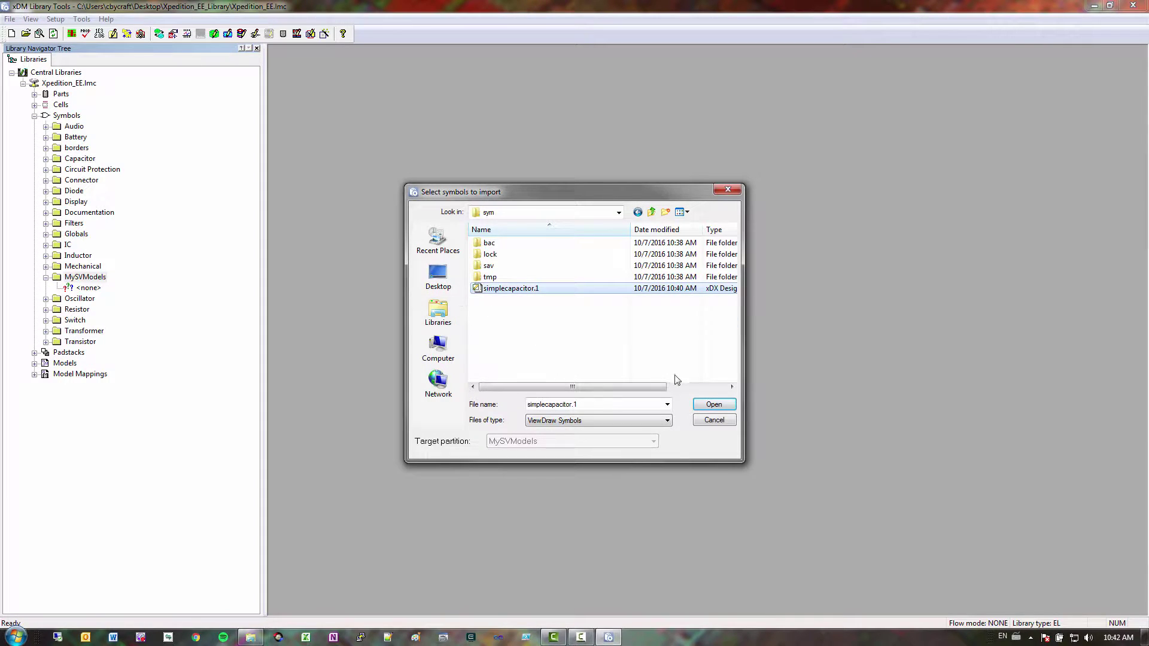
pyautogui.click(715, 405)
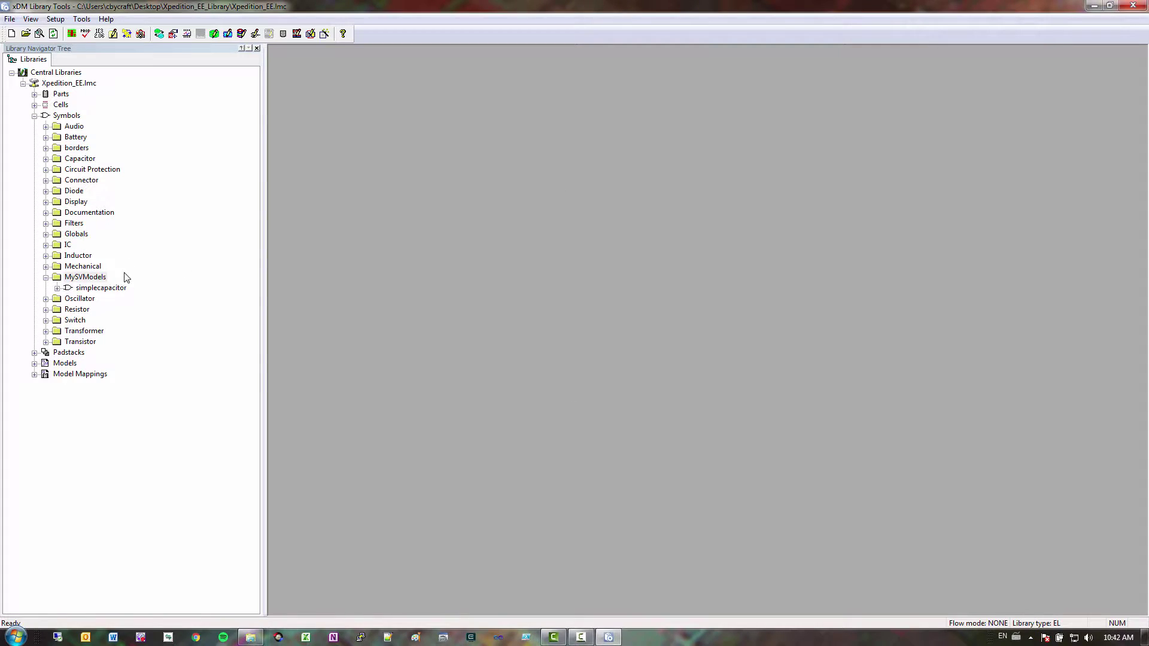
pyautogui.doubleClick(106, 289)
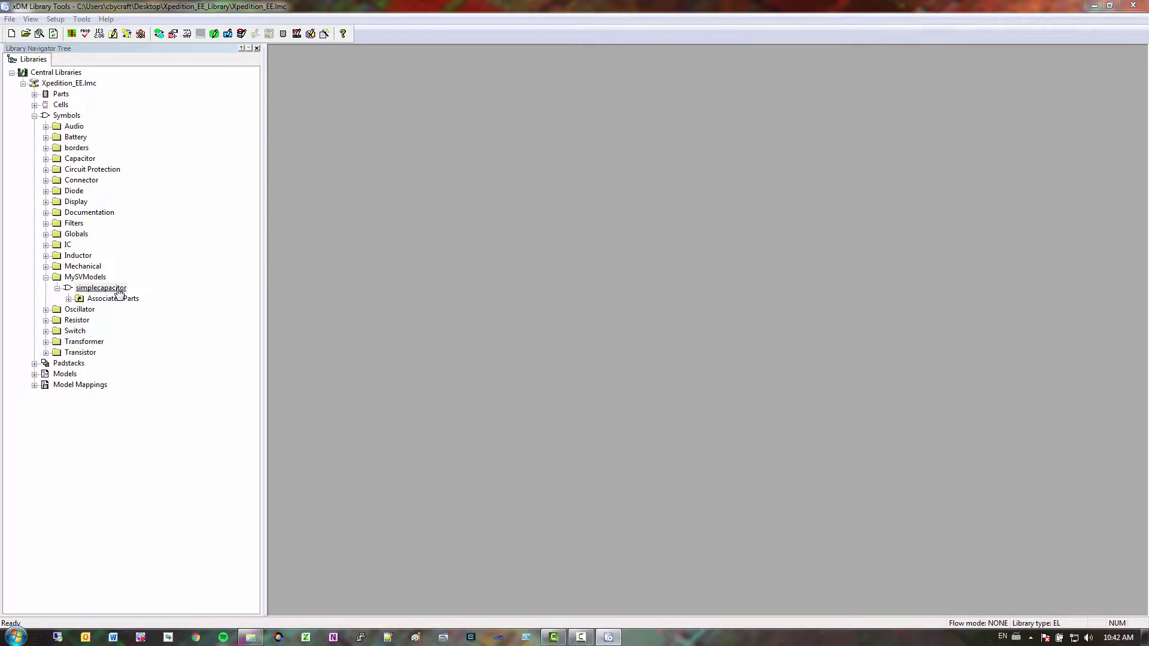
pyautogui.doubleClick(111, 289)
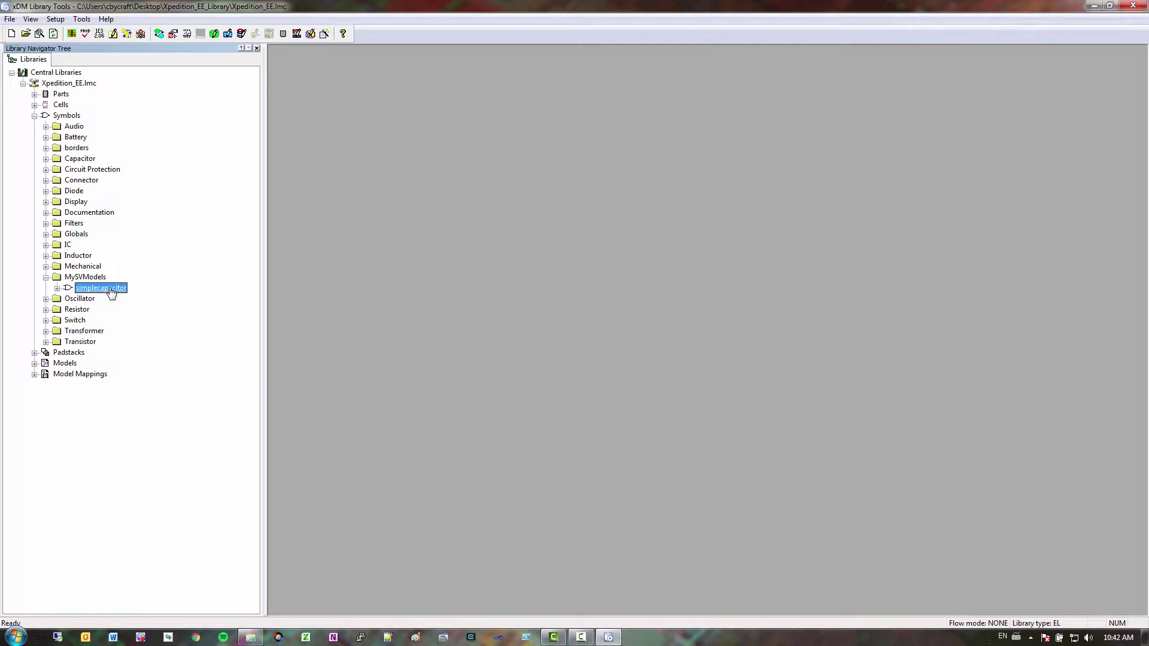
# - Open simplecapacitor in the Symbol Editor, exit it, then preview its graphic with pins P1 and P2
pyautogui.doubleClick(110, 289)
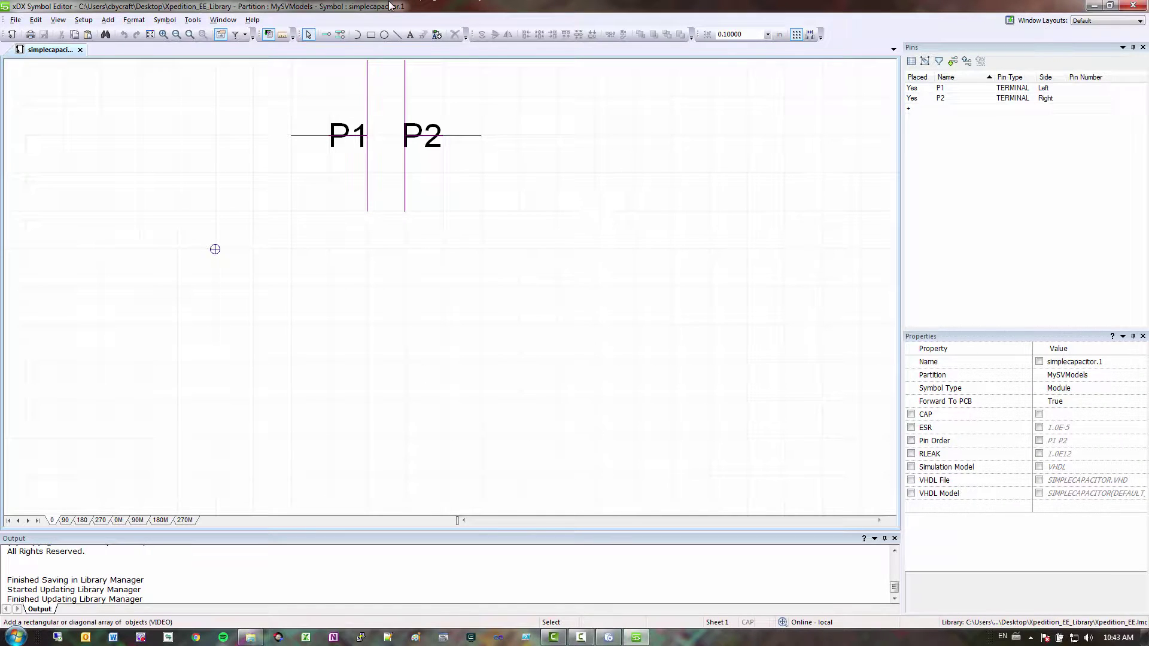
pyautogui.click(16, 20)
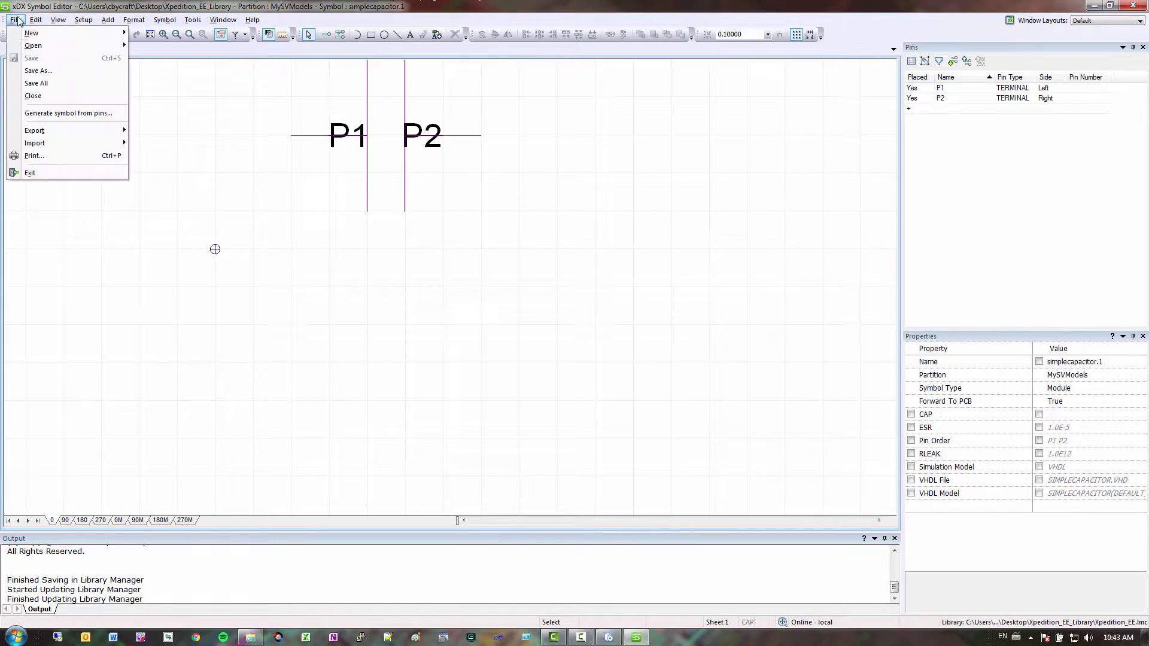
pyautogui.click(43, 180)
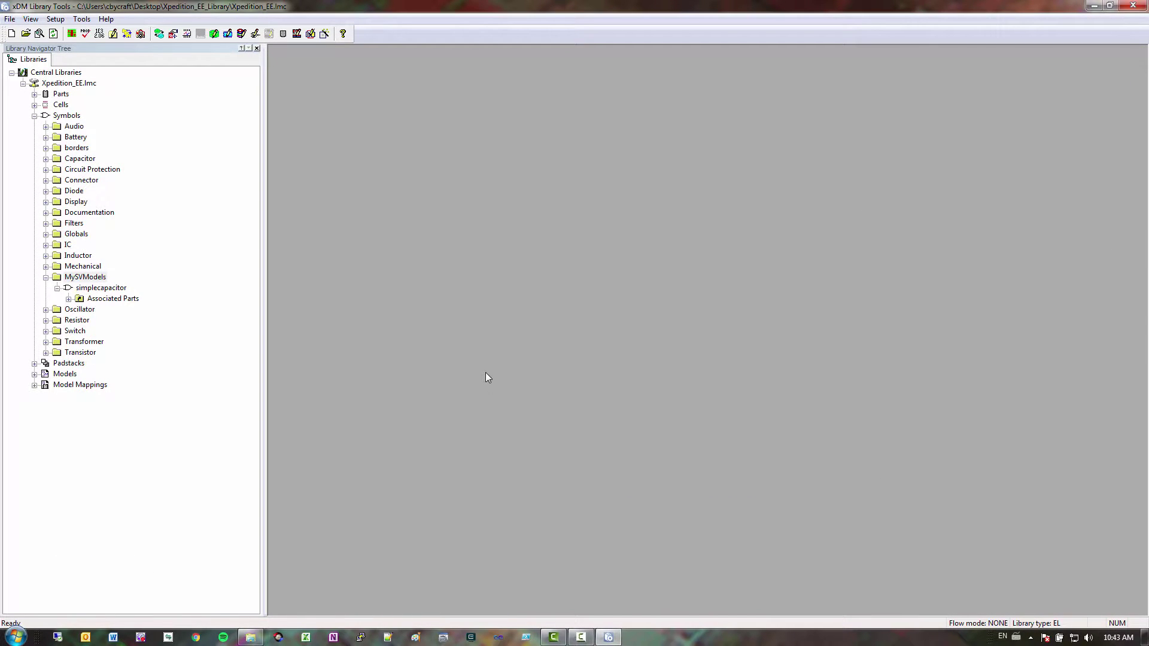
pyautogui.click(97, 289)
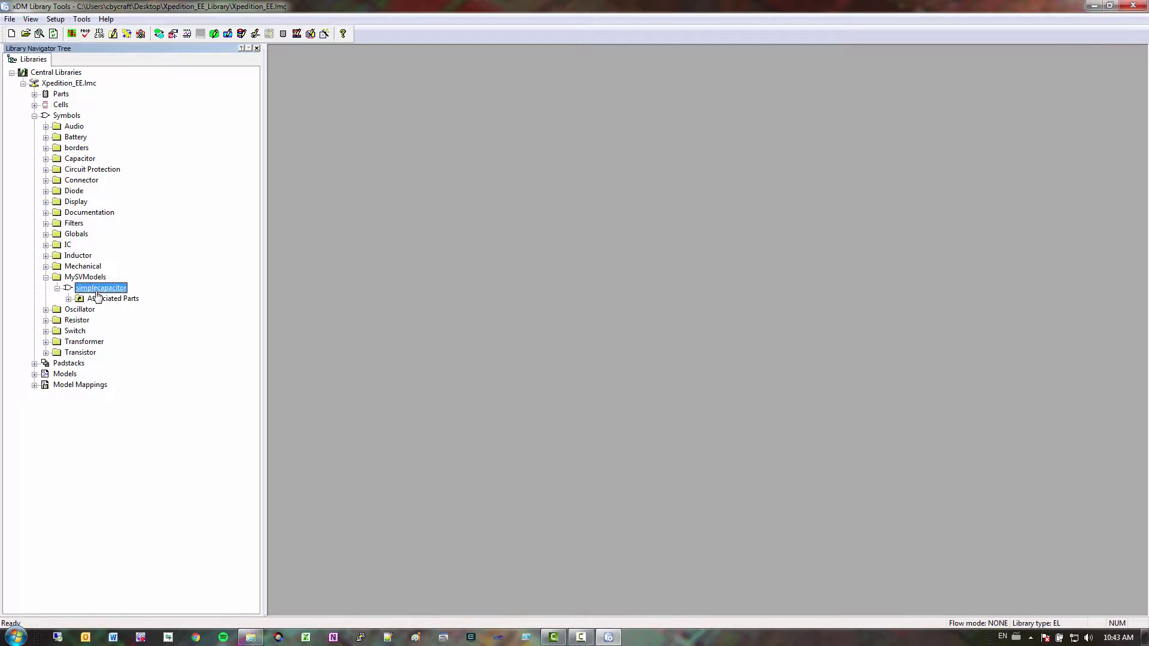
pyautogui.doubleClick(97, 290)
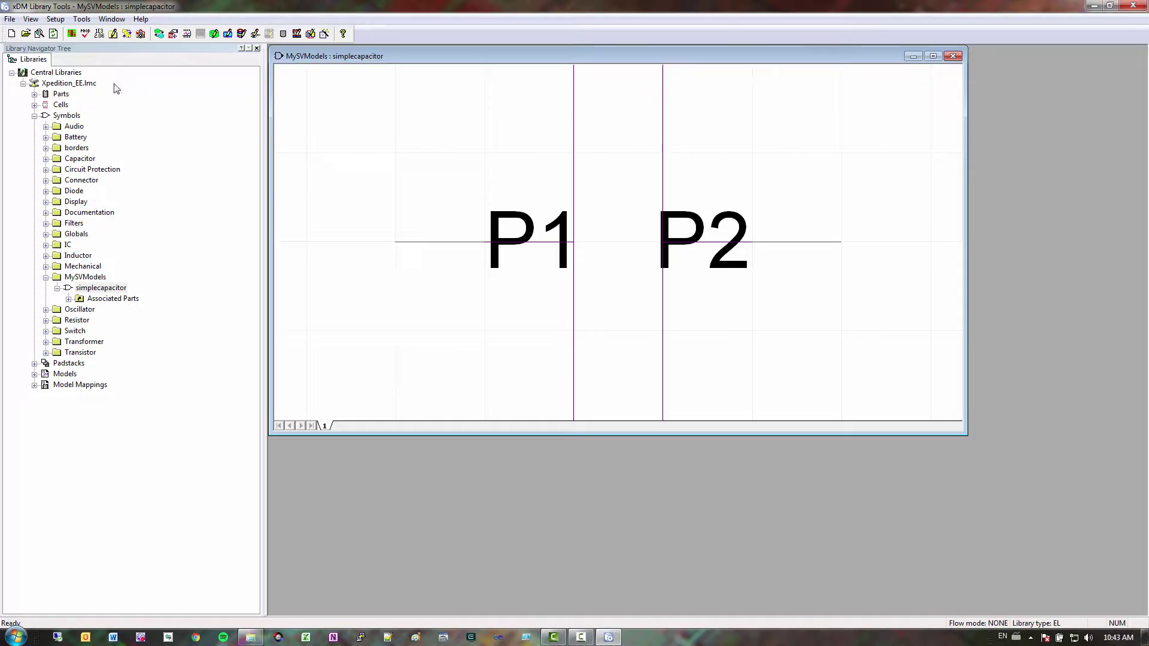
pyautogui.click(9, 20)
# - Quit xDM Library Tools and browse Desktop Xpedition_EE_Library to its empty Models\VHDL-AMS folder
pyautogui.click(62, 235)
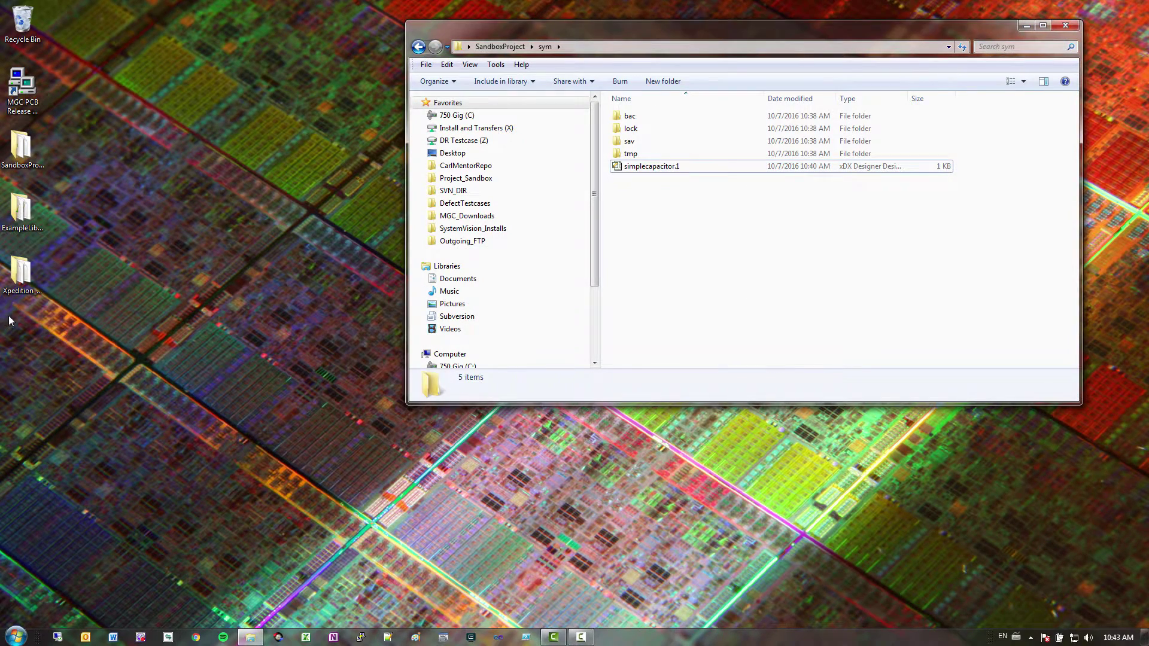
pyautogui.doubleClick(21, 209)
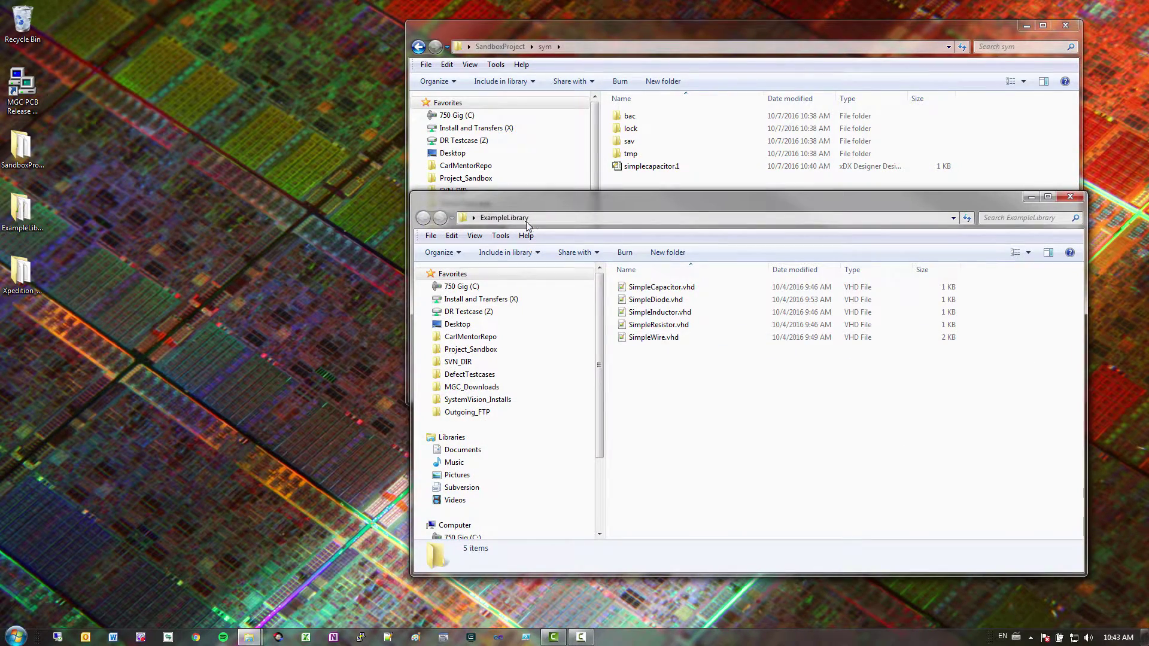
pyautogui.doubleClick(21, 272)
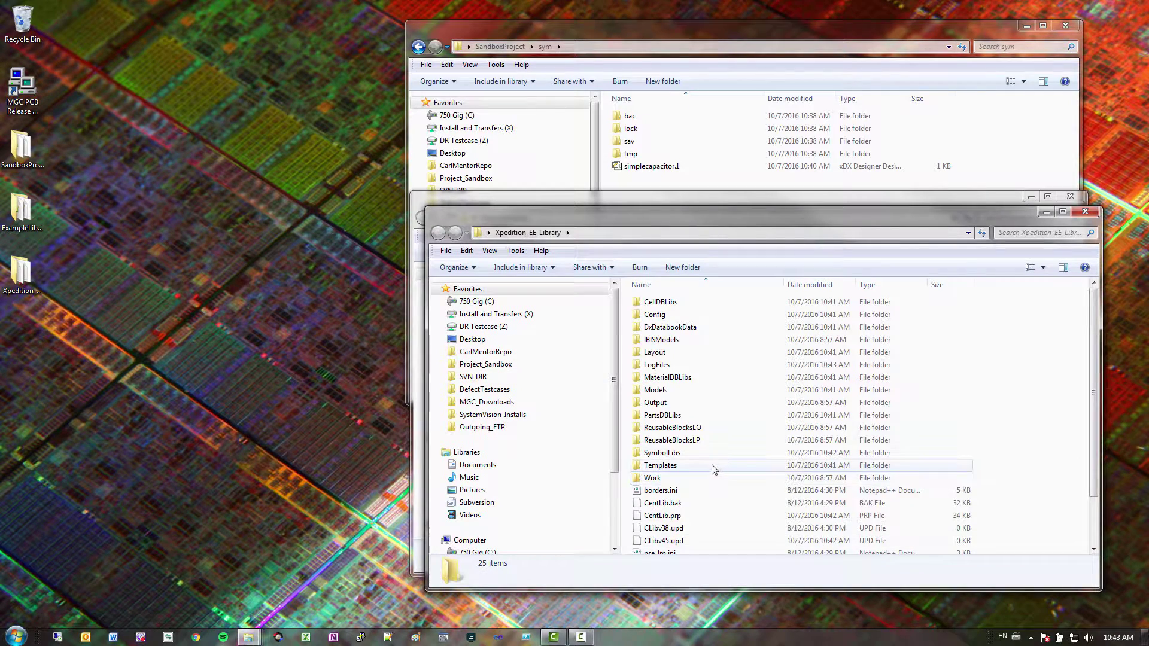
pyautogui.doubleClick(673, 392)
pyautogui.doubleClick(685, 366)
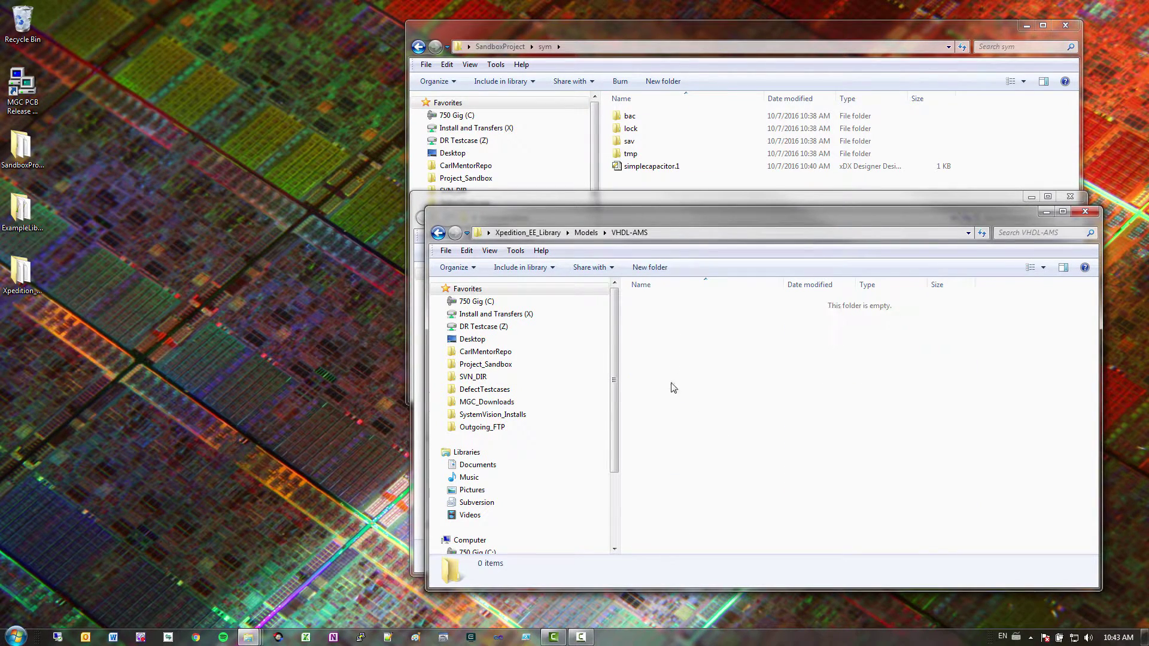
# - Close the Models window and position ExampleLibrary's .vhd files beside the sym folder window
pyautogui.press('BackSpace')
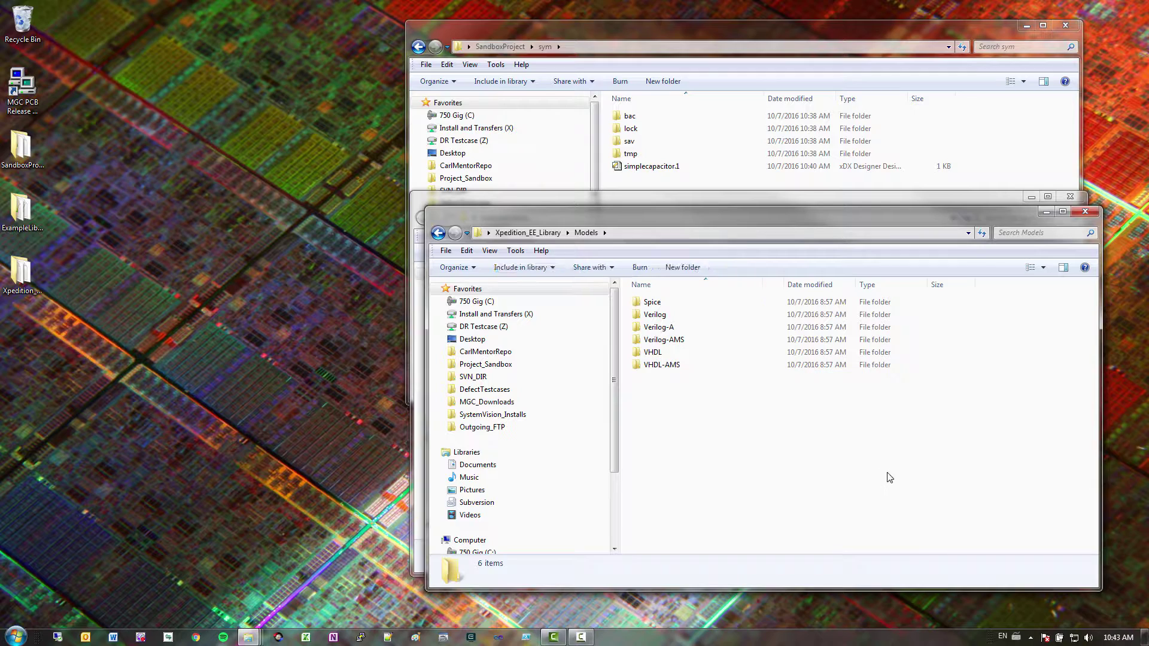
pyautogui.click(1085, 211)
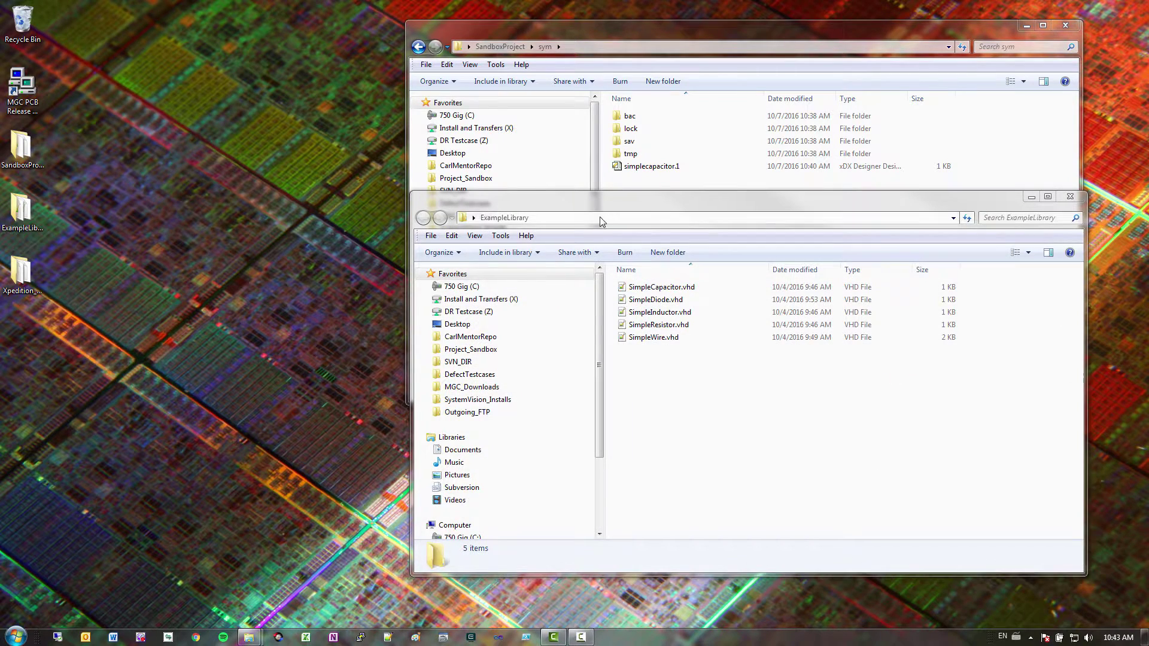
pyautogui.moveTo(622, 201); pyautogui.dragTo(402, 230)
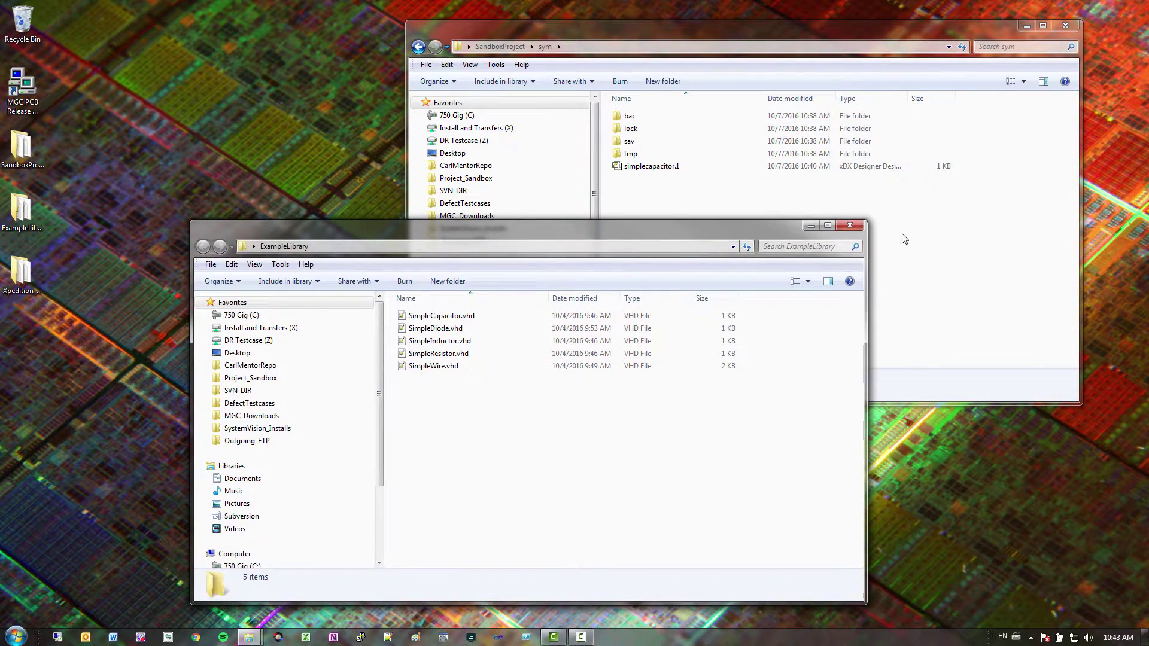
pyautogui.click(947, 274)
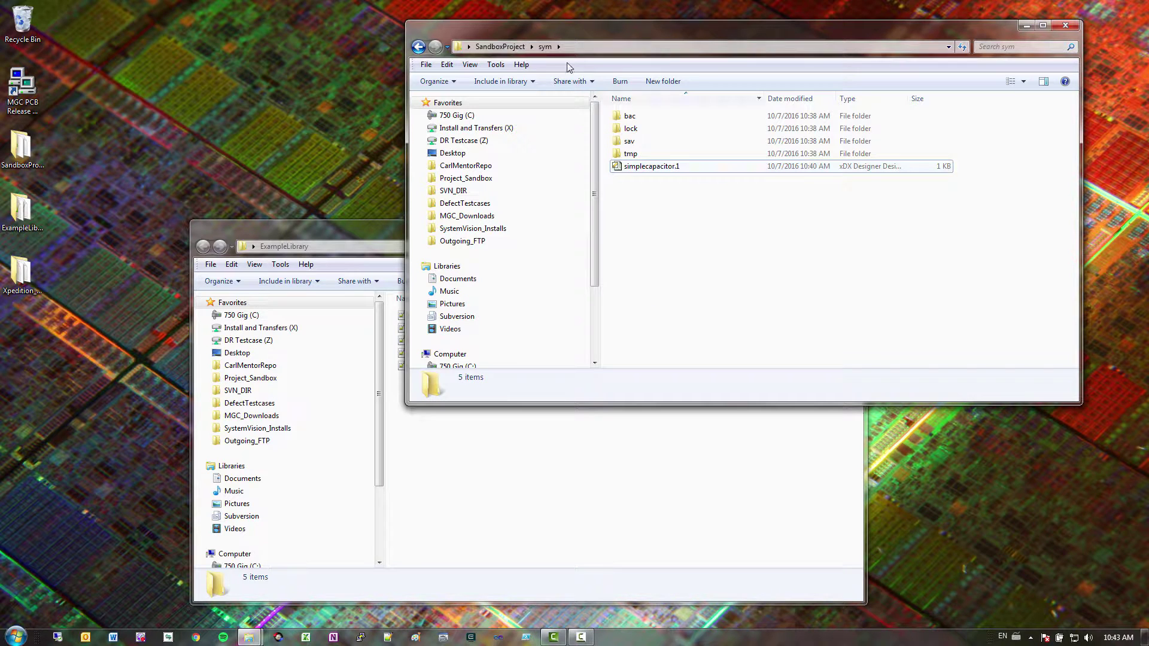
# - Browse from SystemVision_Installs into SV1611_EEVX2_x64\EEVX.2\SDD_HOME\standard
pyautogui.click(505, 43)
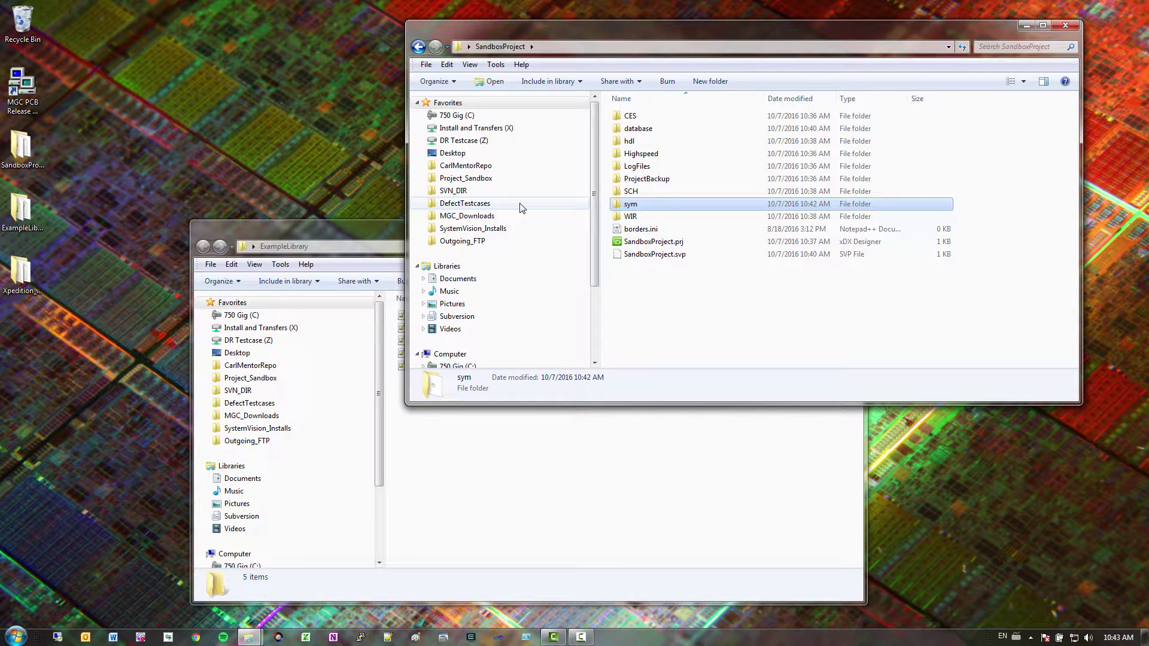
pyautogui.click(513, 228)
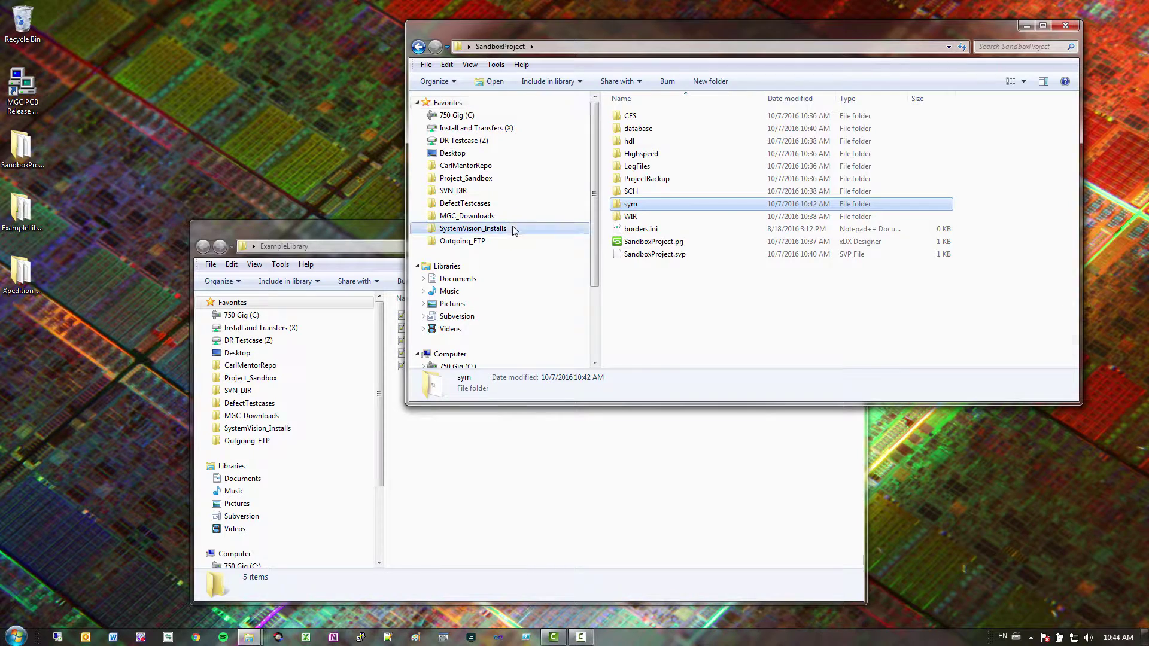
pyautogui.doubleClick(653, 361)
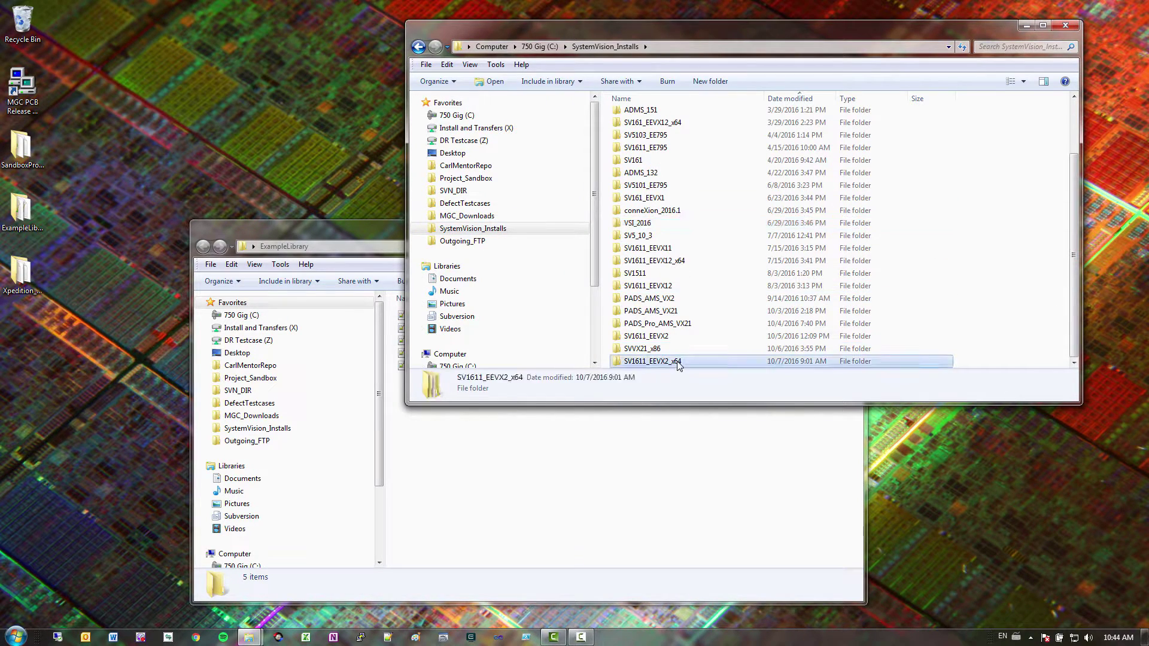
pyautogui.doubleClick(648, 146)
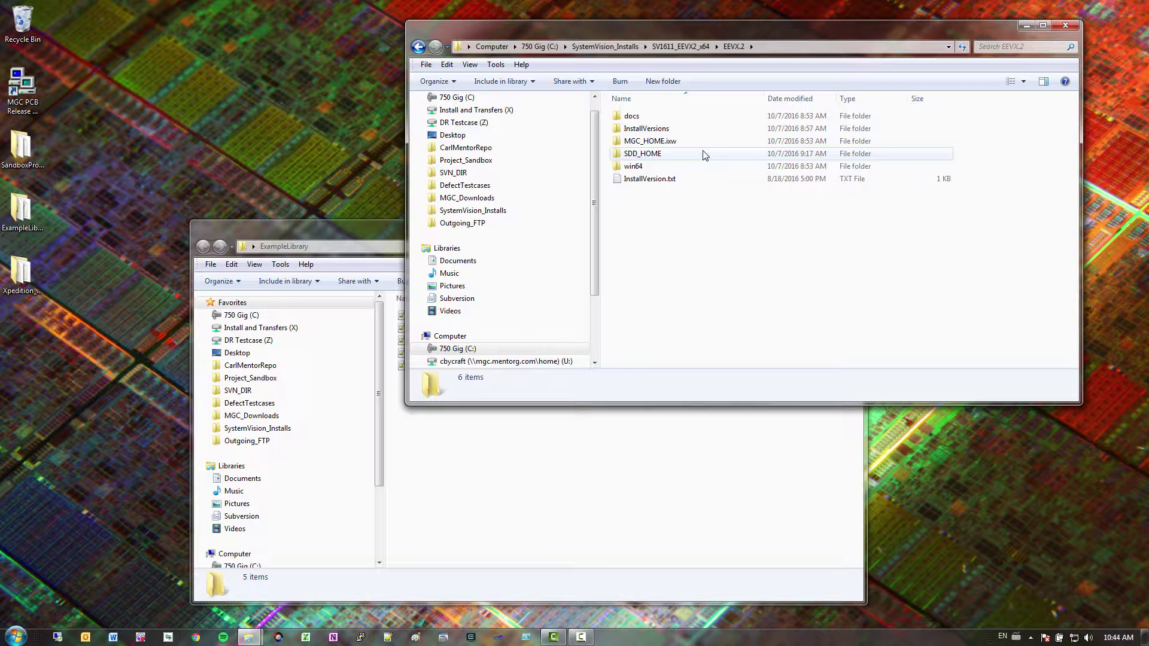
pyautogui.doubleClick(643, 154)
pyautogui.press('i')
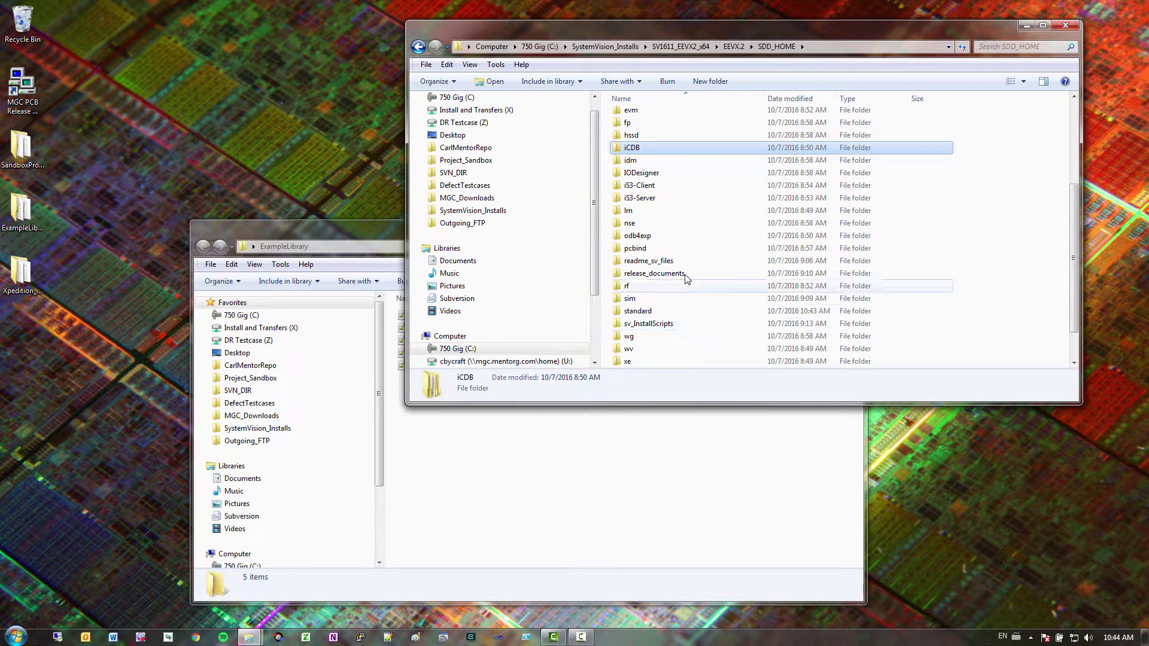
pyautogui.scroll(-1, 686, 287)
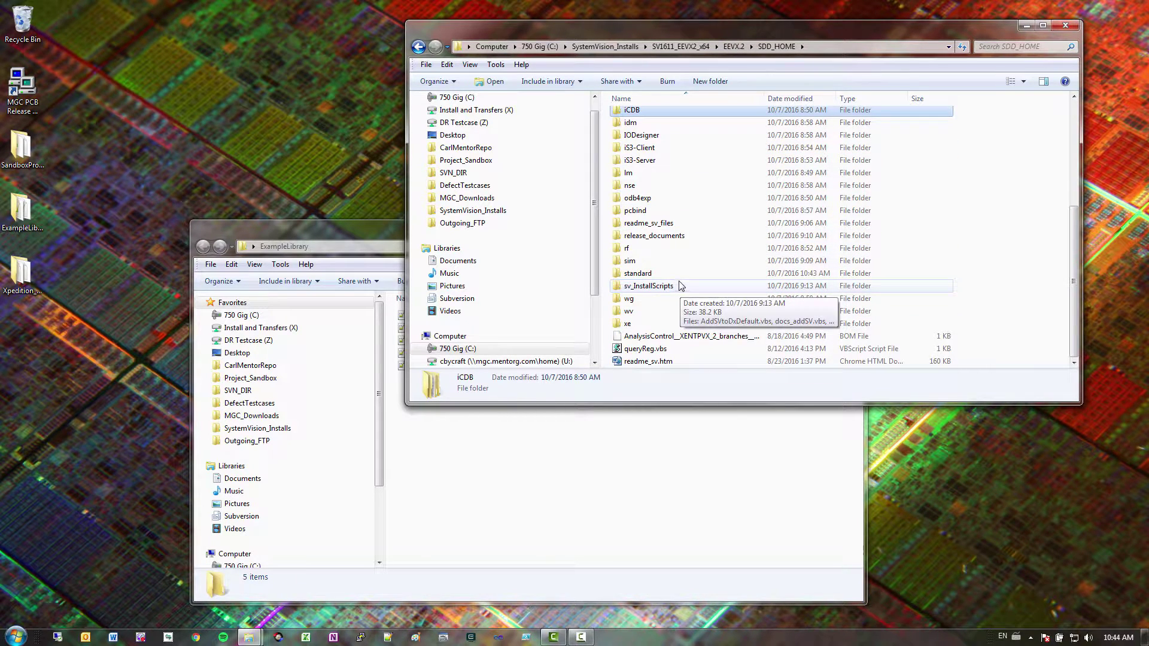
pyautogui.doubleClick(674, 273)
# - Find sysvis.ini in the standard folder and copy it
pyautogui.press('s')
pyautogui.scroll(-5, 706, 331)
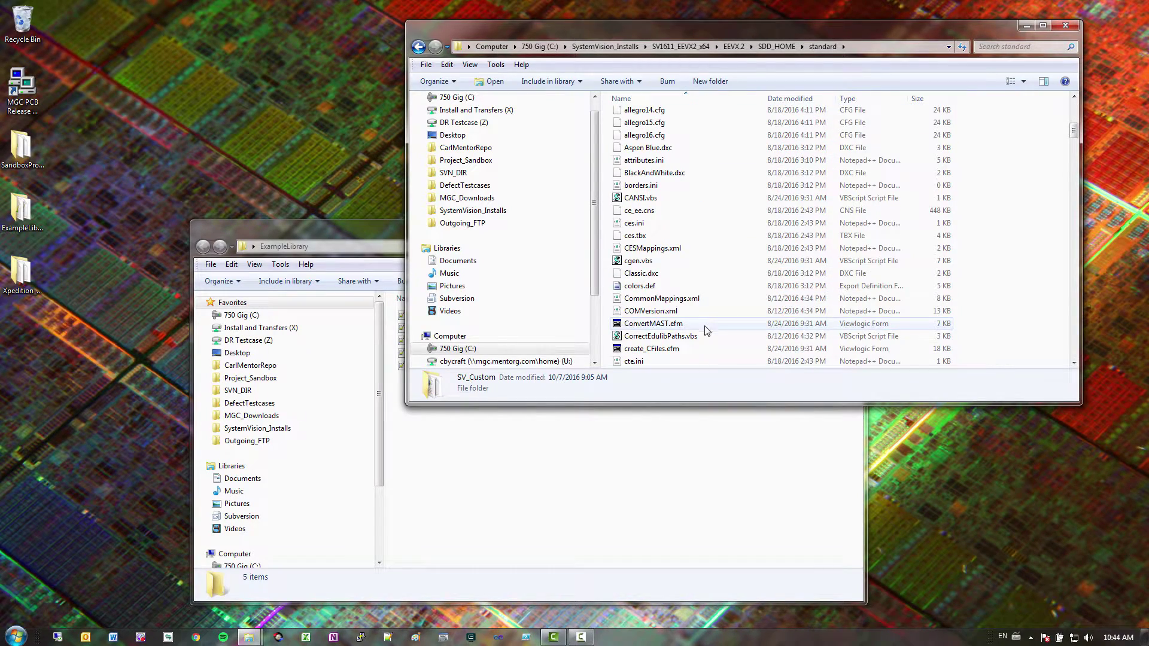
pyautogui.click(701, 324)
pyautogui.press('s')
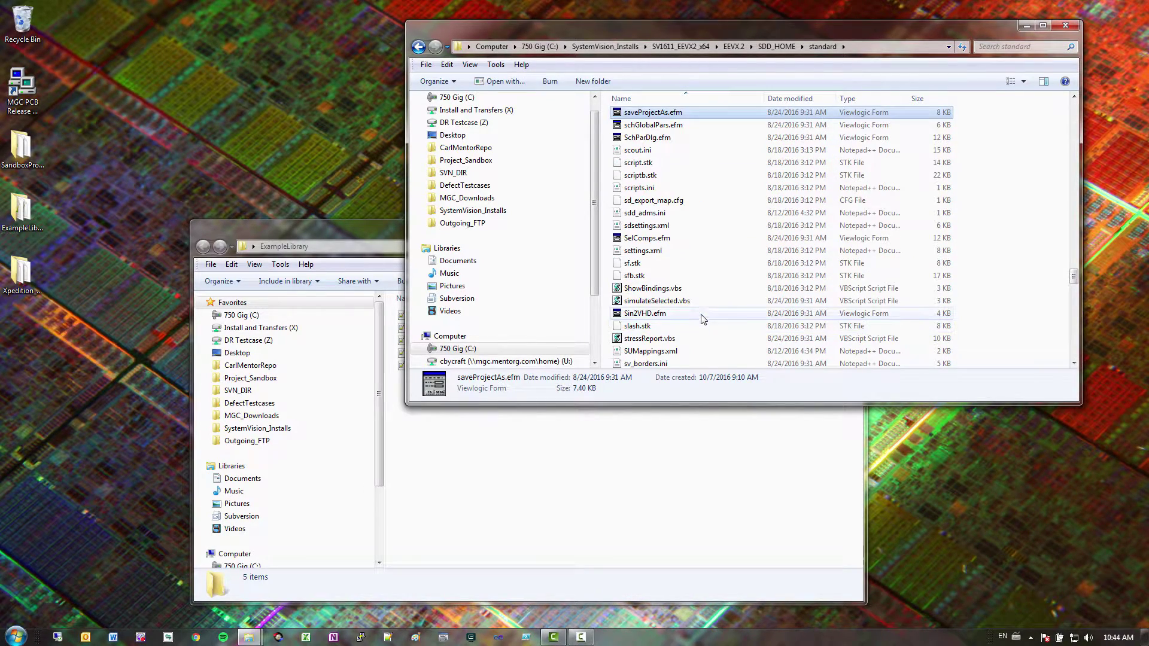
pyautogui.click(703, 314)
pyautogui.scroll(-5, 704, 317)
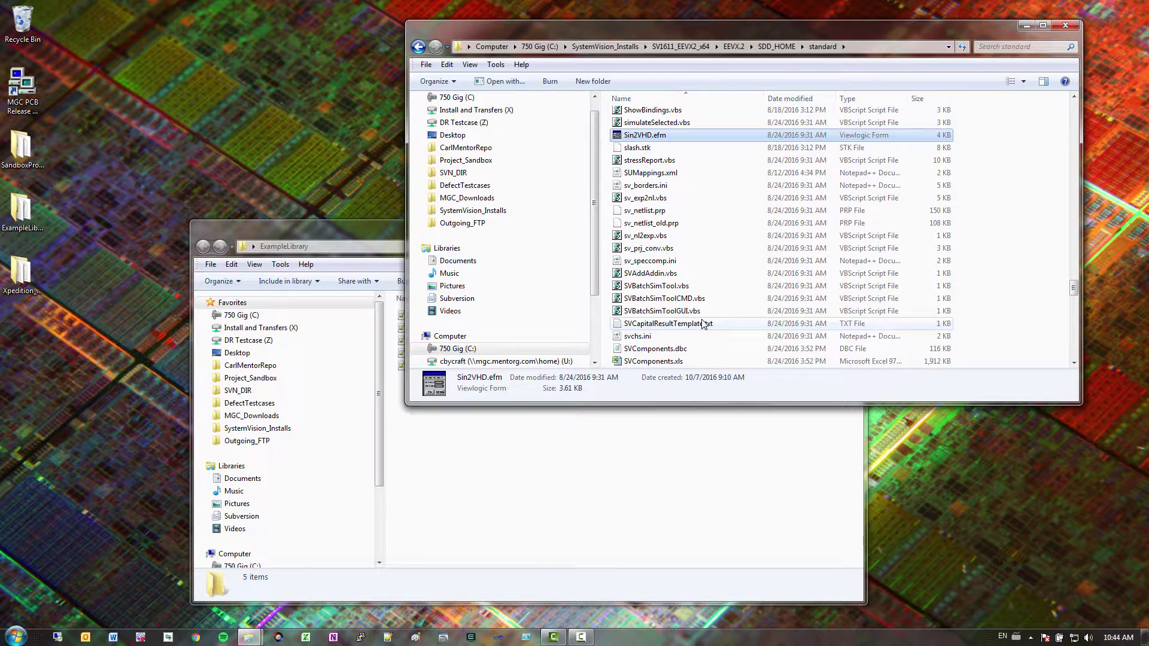
pyautogui.scroll(-10, 703, 326)
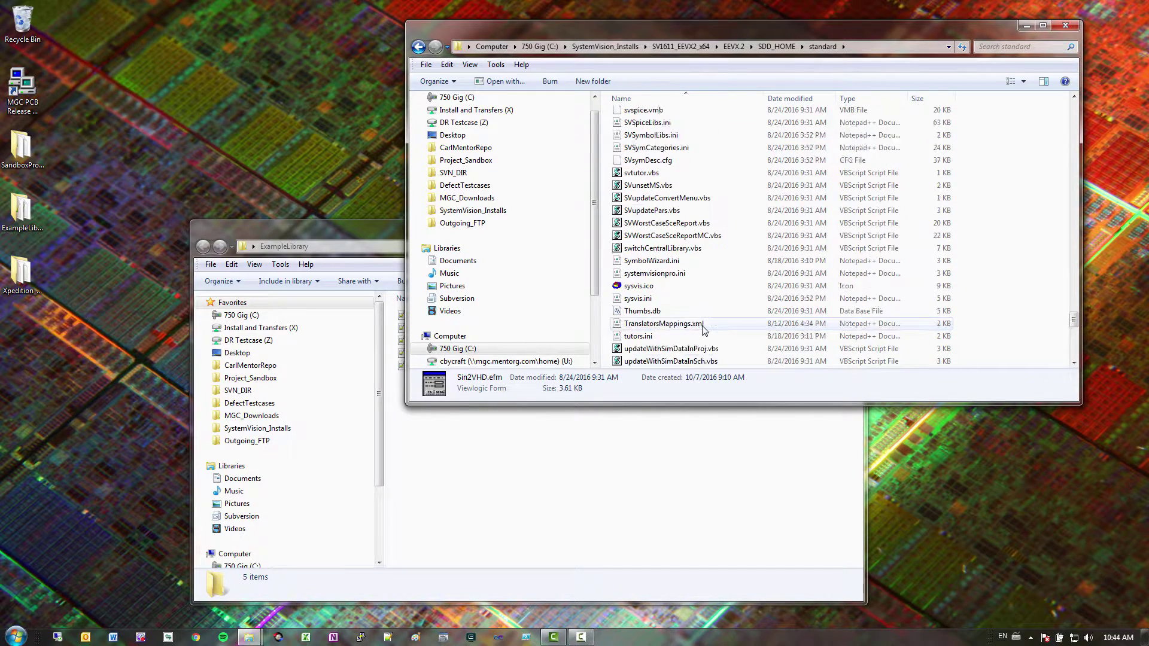
pyautogui.scroll(-1, 703, 328)
pyautogui.click(675, 264)
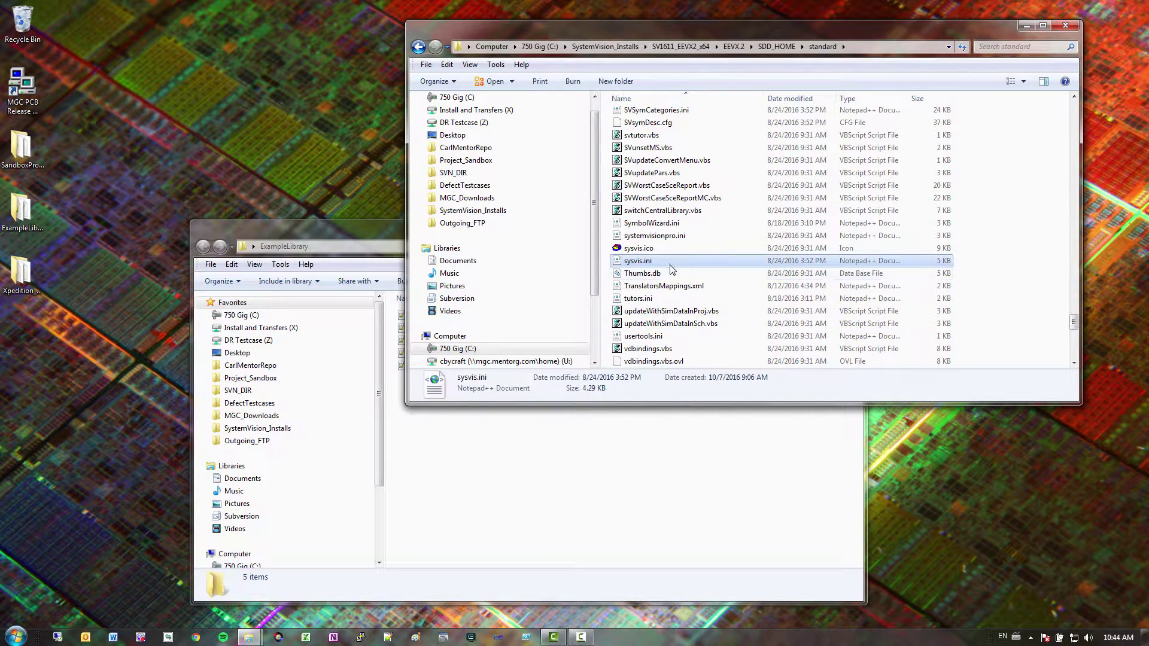
pyautogui.rightClick(668, 264)
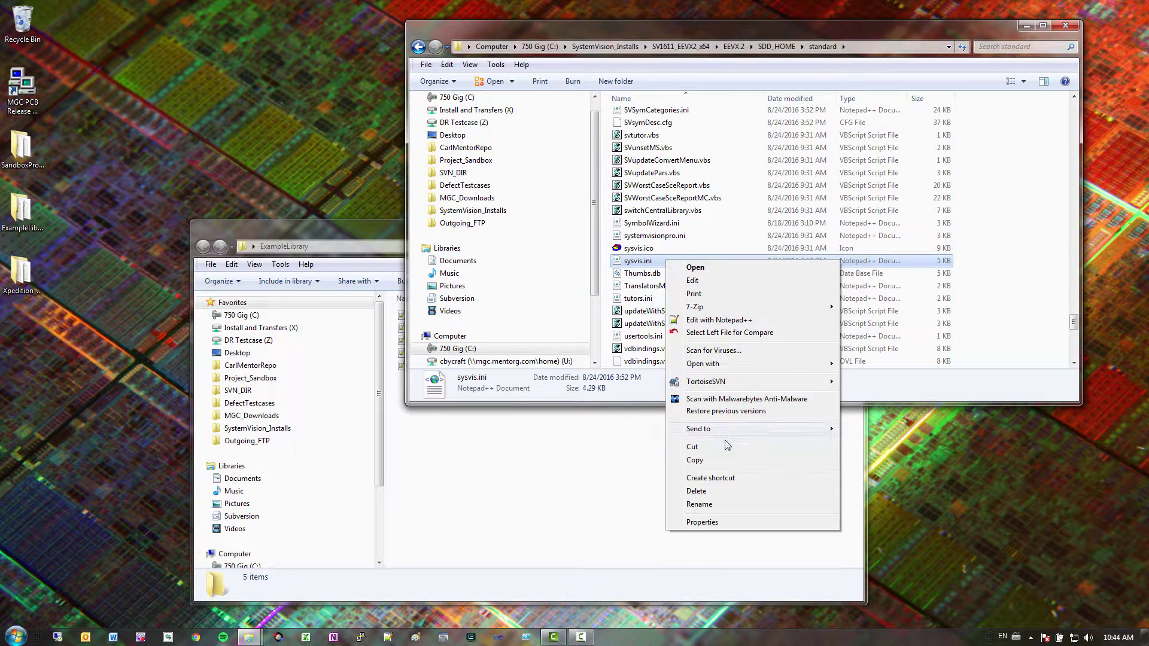
pyautogui.click(694, 460)
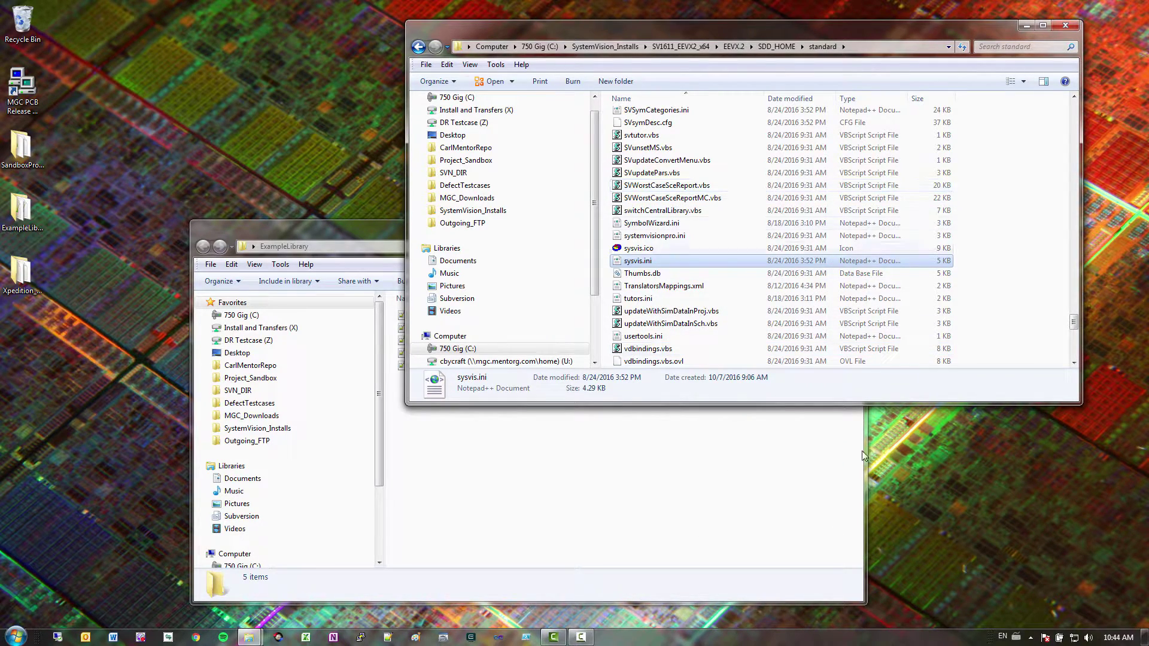
pyautogui.click(639, 429)
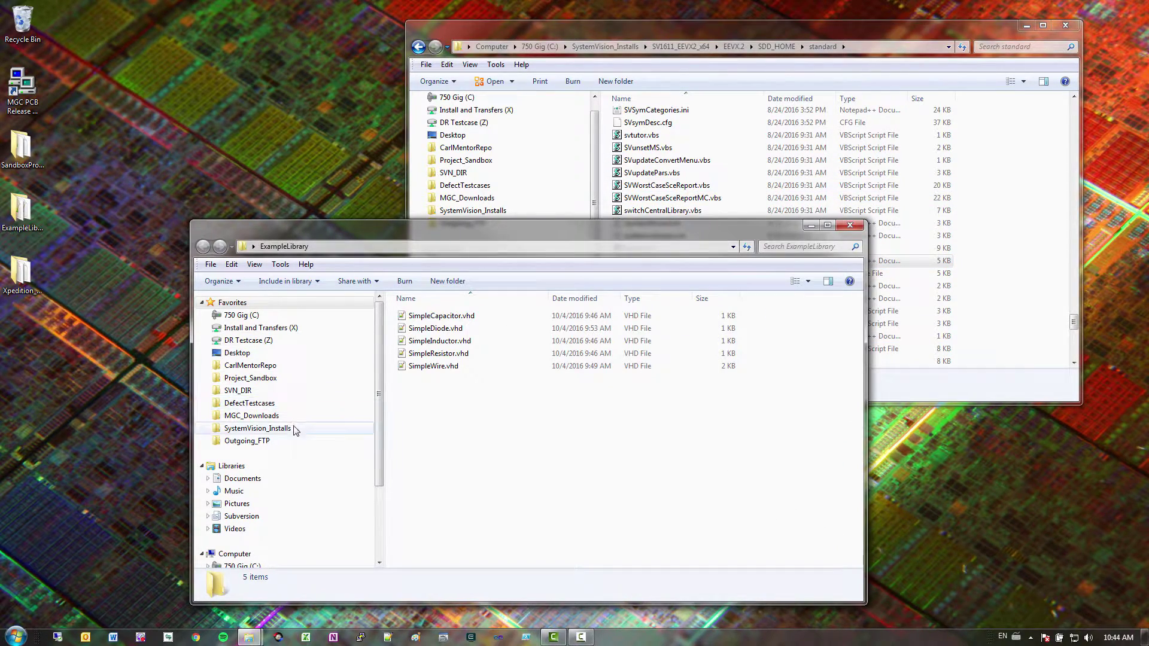
# - Paste sysvis.ini into C:\WDIR\EEVX.2 and open it with Edit with Notepad++
pyautogui.click(243, 315)
pyautogui.scroll(-10, 525, 456)
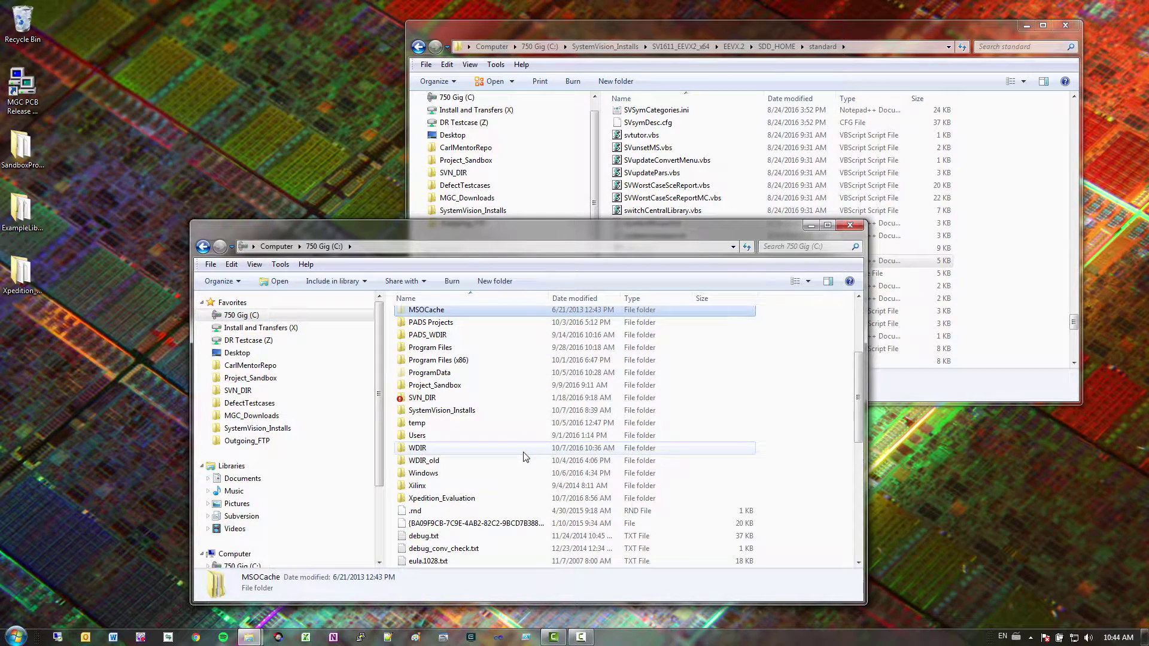
pyautogui.doubleClick(454, 449)
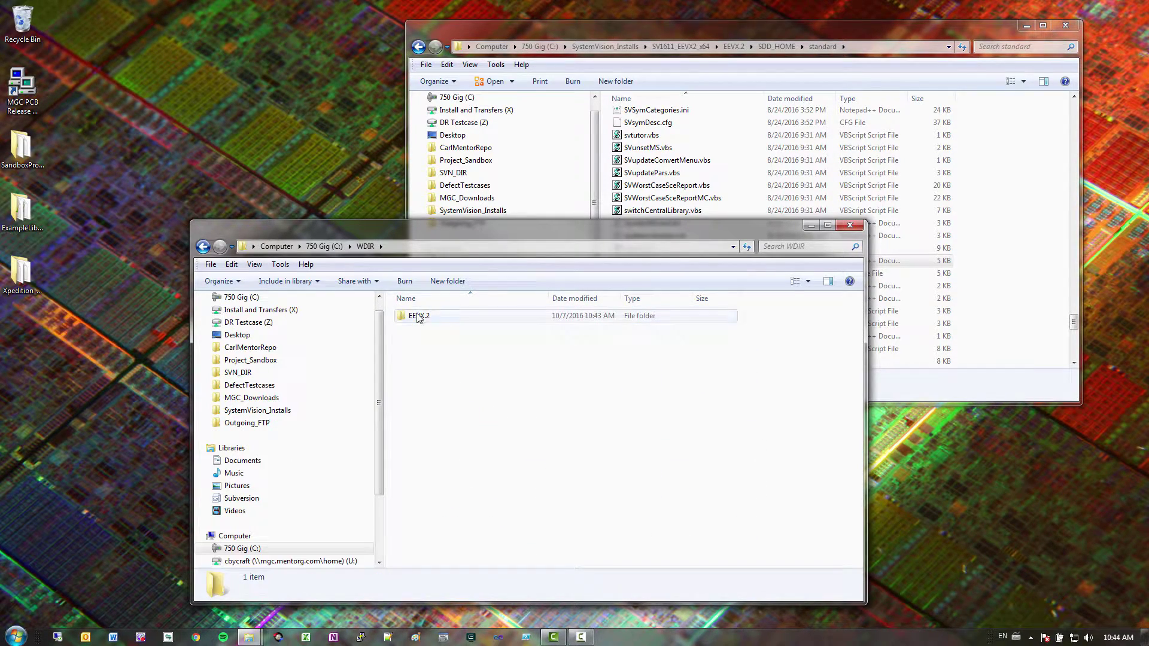
pyautogui.doubleClick(422, 317)
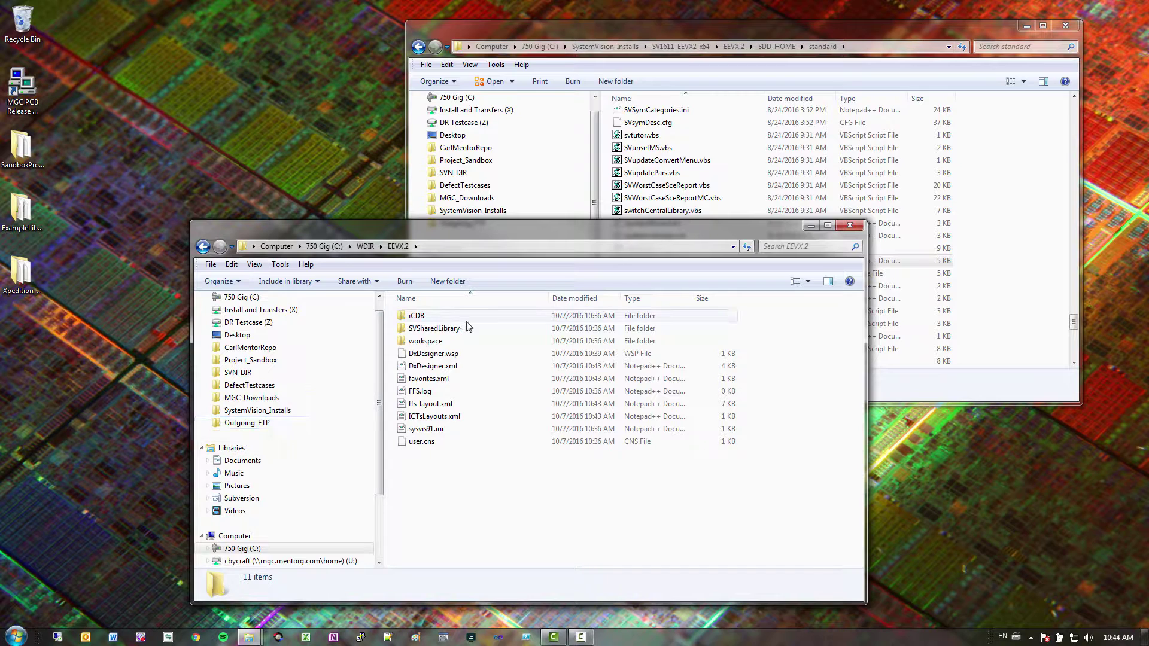
pyautogui.rightClick(474, 516)
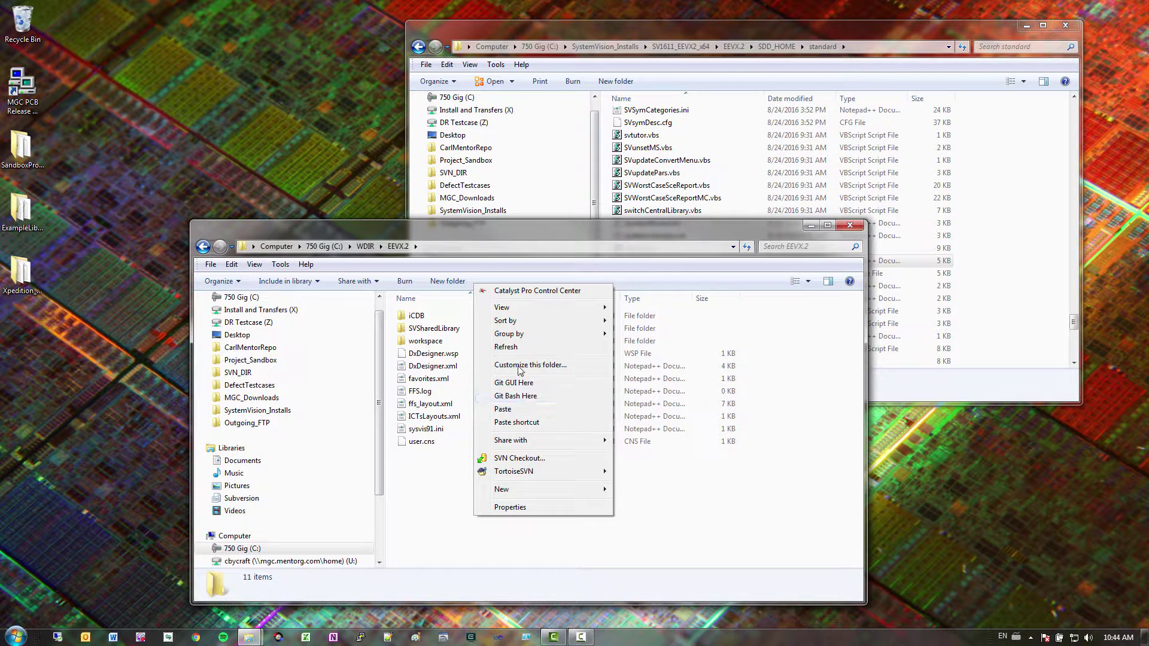
pyautogui.click(514, 410)
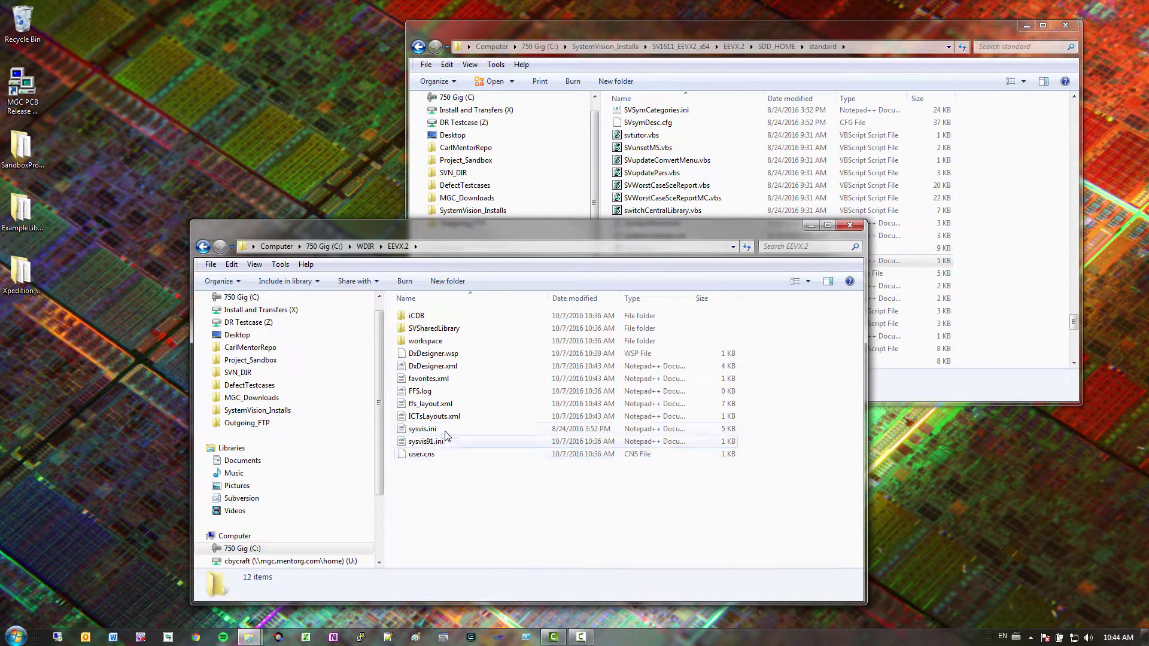
pyautogui.rightClick(443, 426)
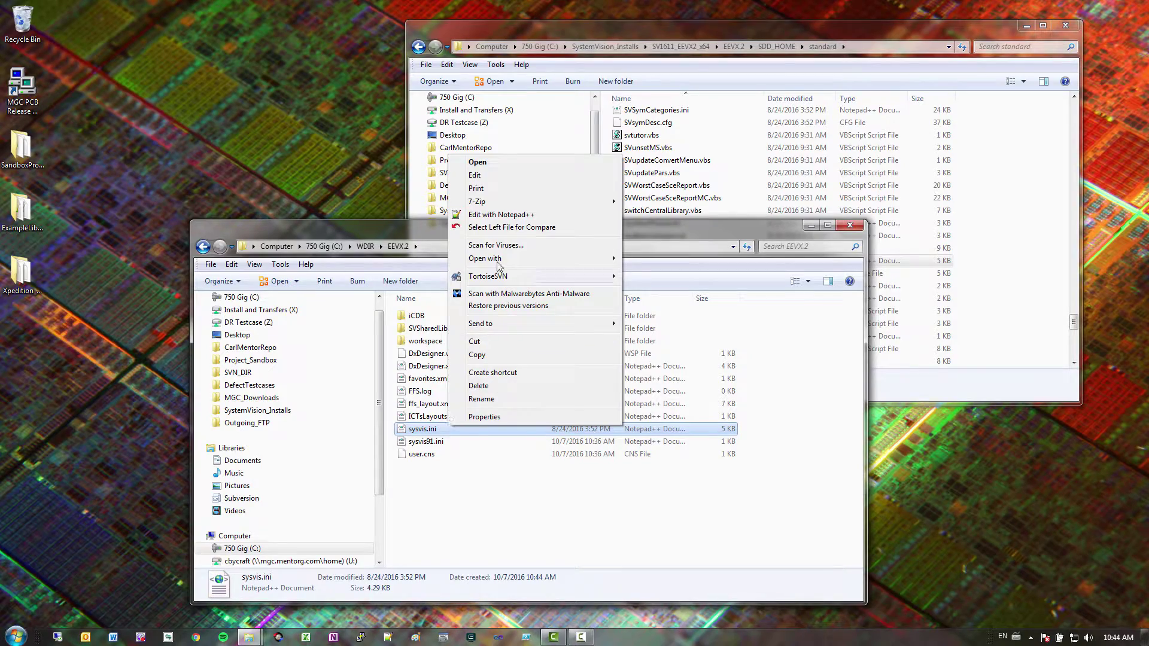
pyautogui.click(515, 214)
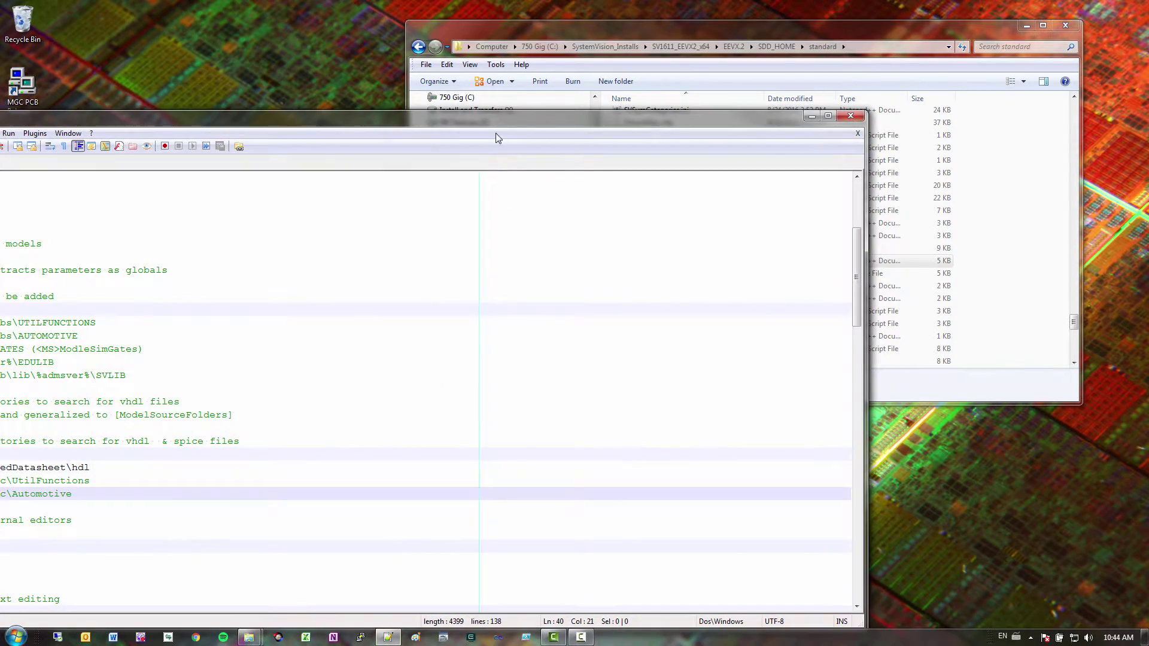
# - Snap Notepad++ to the right half and find the [ModelSourceFolders] section in sysvis.ini
pyautogui.moveTo(527, 140); pyautogui.dragTo(602, 148)
pyautogui.press('super+Right')
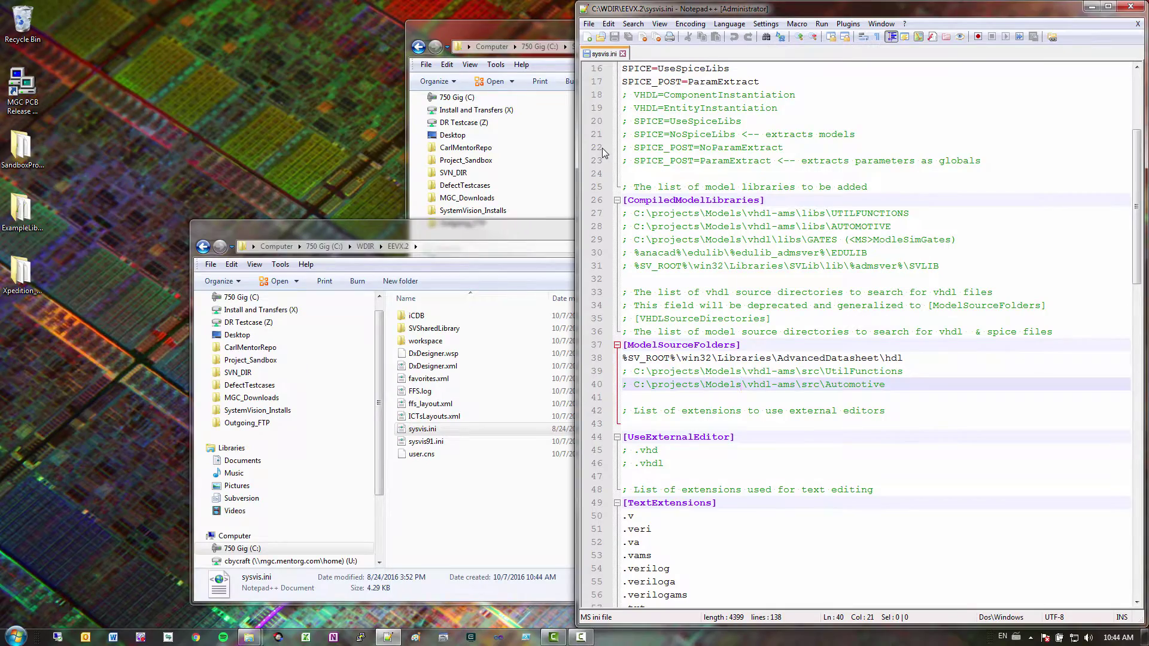
pyautogui.click(848, 453)
pyautogui.scroll(-9, 849, 453)
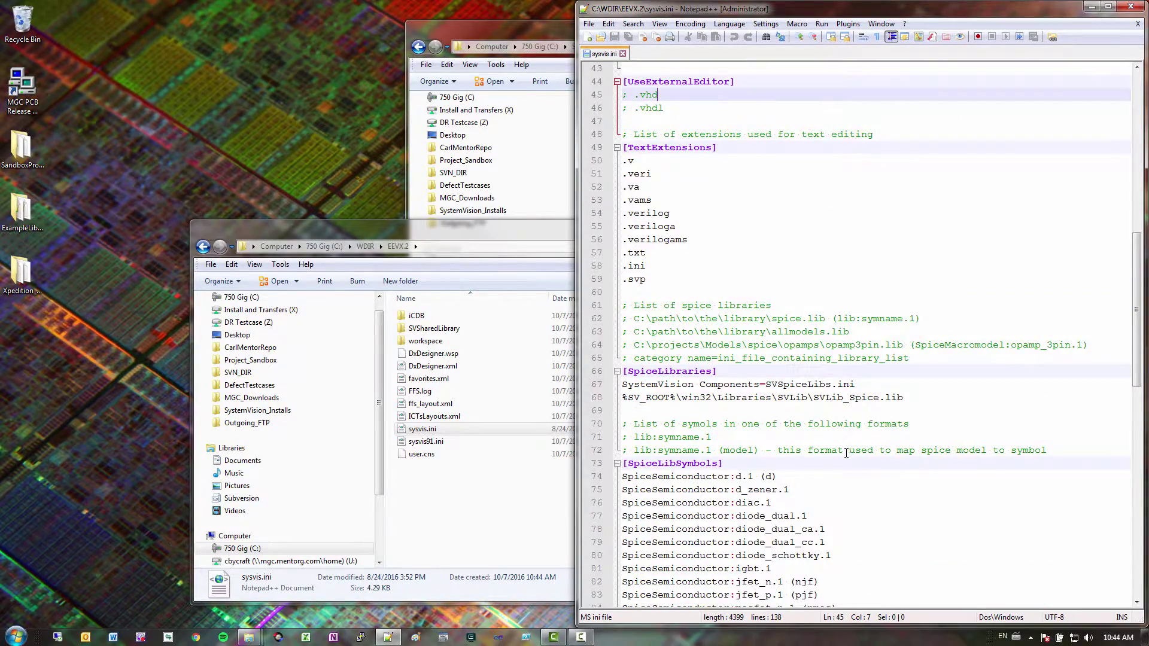
pyautogui.scroll(12, 846, 453)
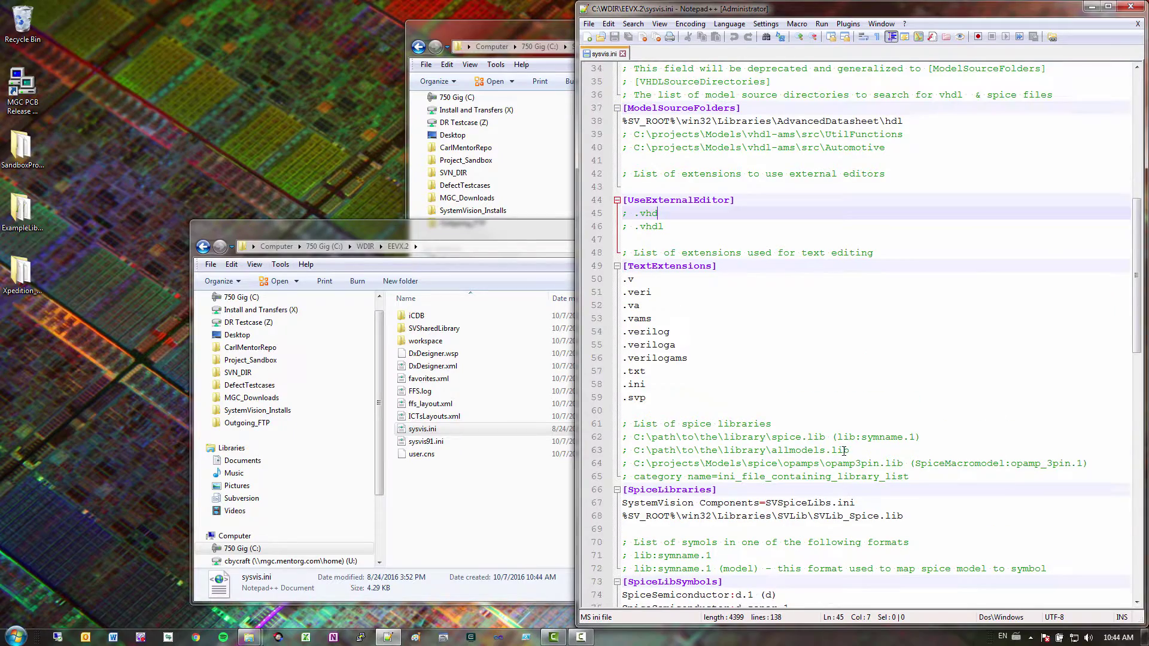
pyautogui.scroll(4, 843, 452)
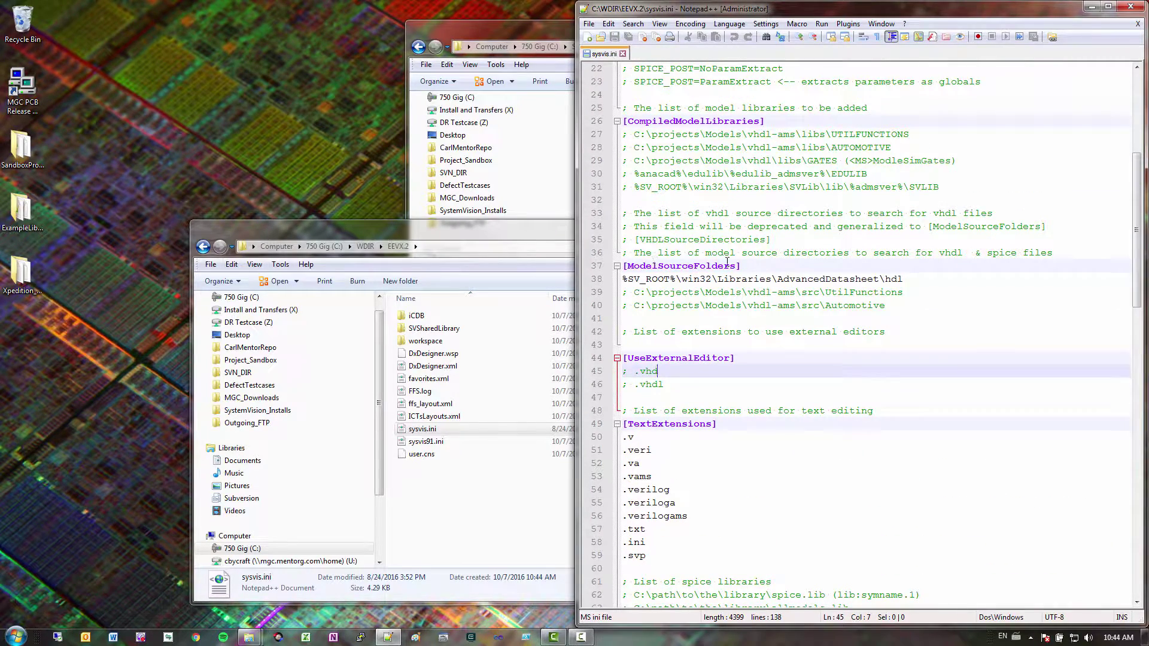
pyautogui.doubleClick(676, 267)
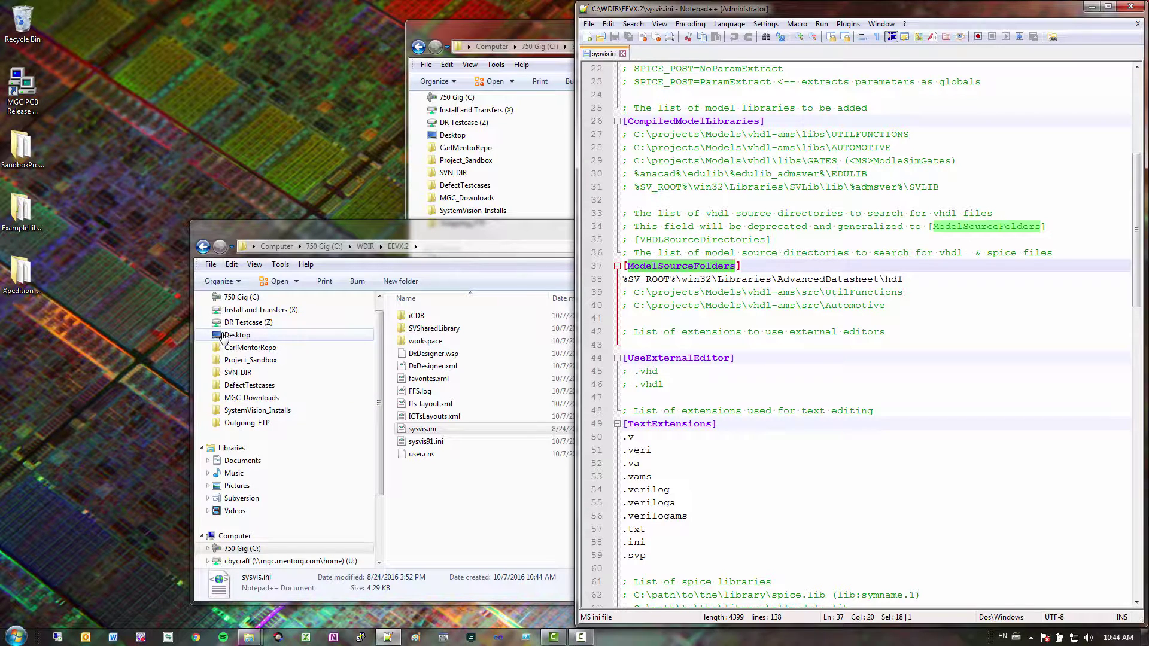
# - Paste the Desktop ExampleLibrary folder path on a new line after line 38
pyautogui.click(27, 281)
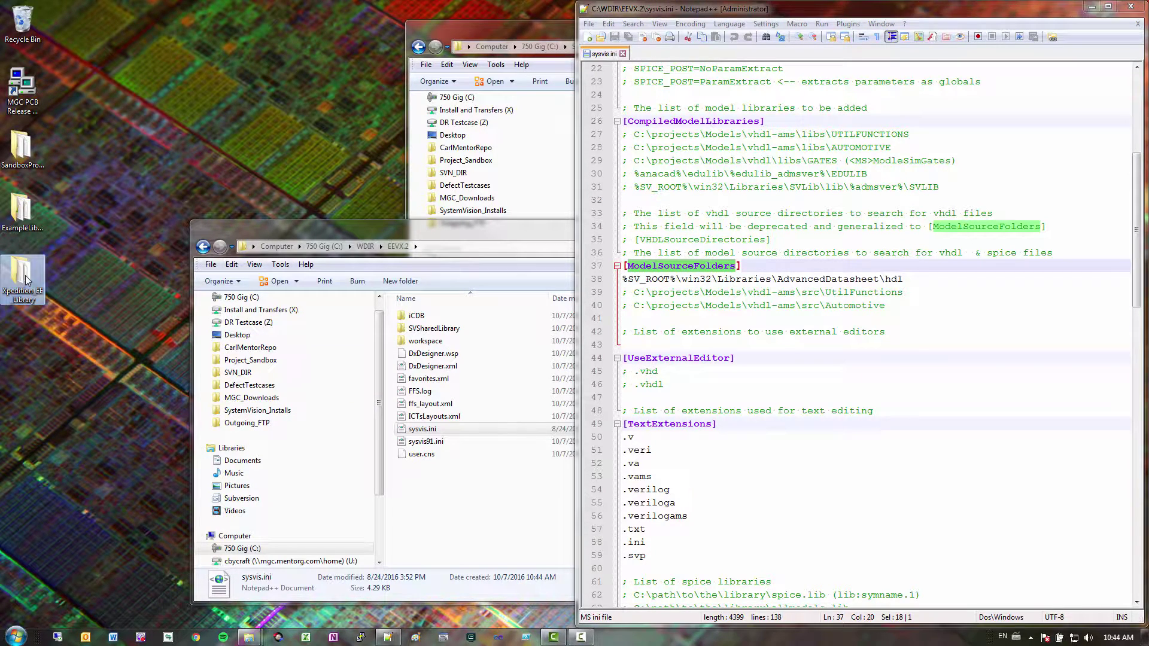
pyautogui.doubleClick(23, 210)
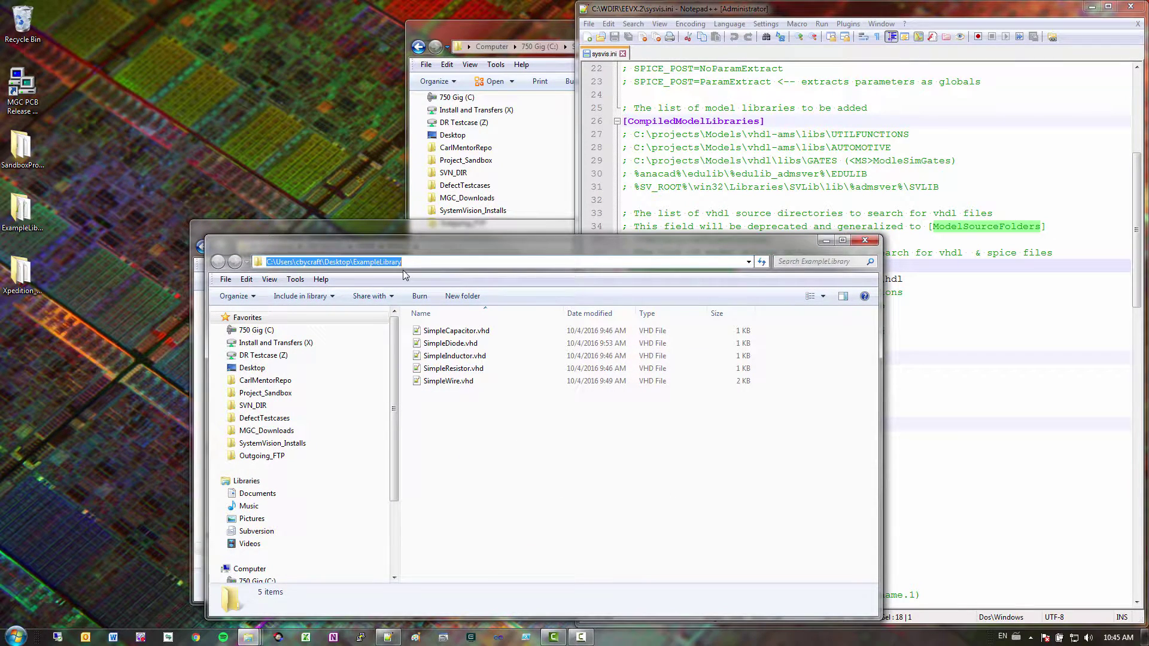
pyautogui.click(971, 292)
pyautogui.click(937, 278)
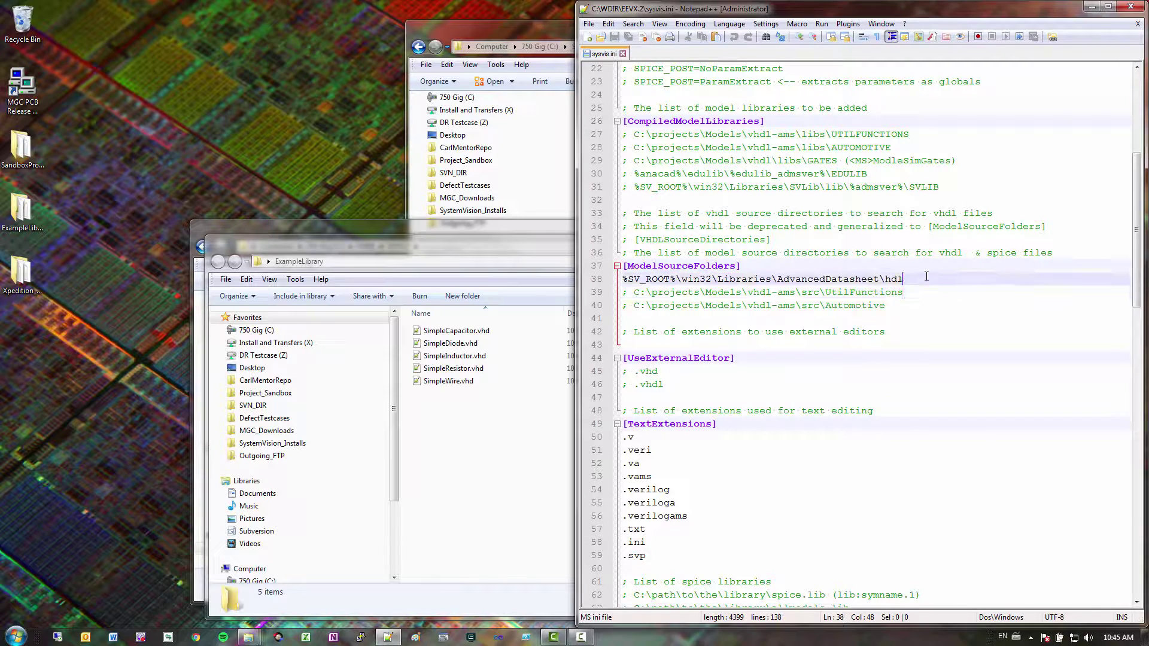
pyautogui.press('Return')
pyautogui.write('C:\\Users\\cbycraft\\Desktop\\ExampleLibrary')
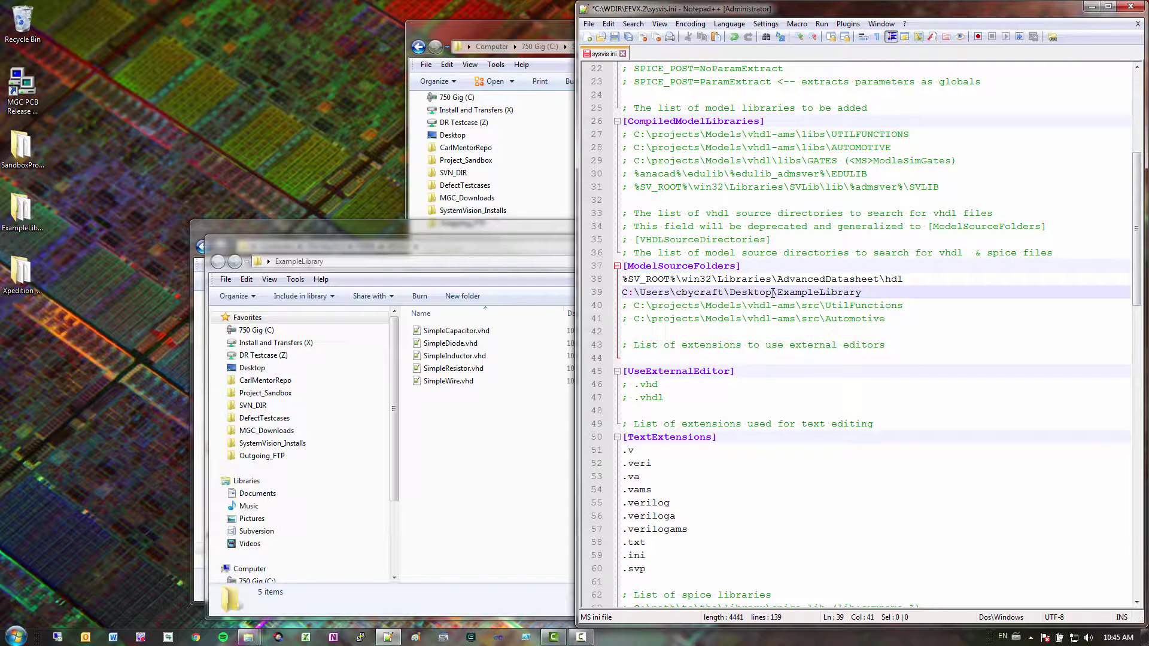
pyautogui.moveTo(774, 292); pyautogui.dragTo(608, 296)
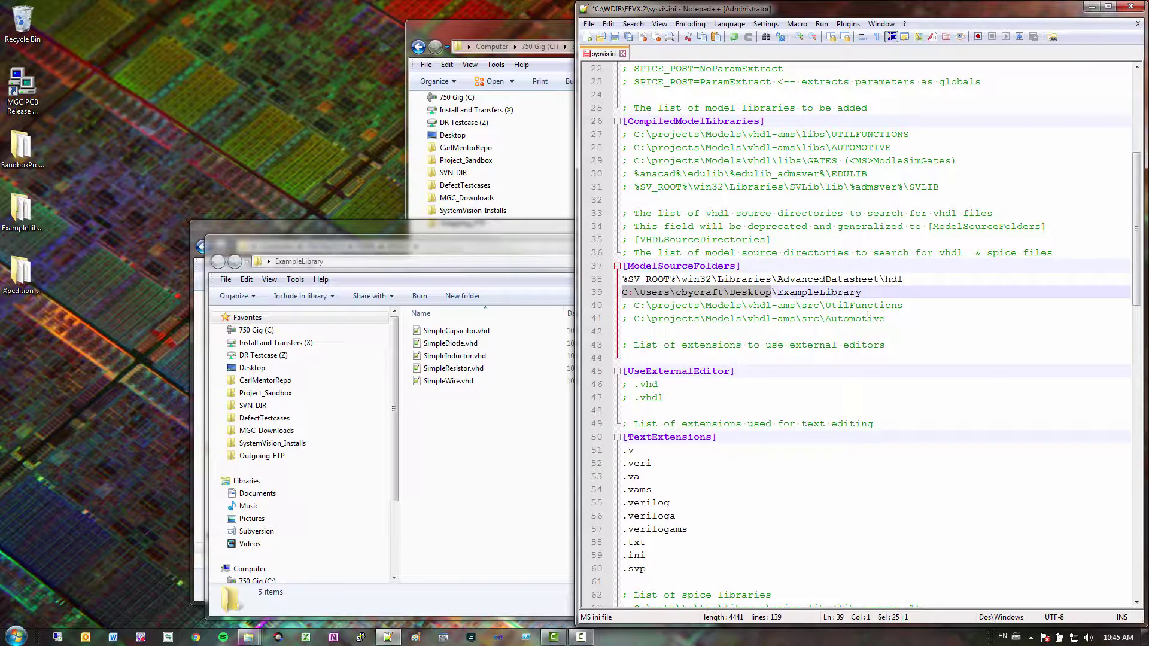
# - Save sysvis.ini and close Notepad++
pyautogui.click(619, 37)
pyautogui.click(754, 294)
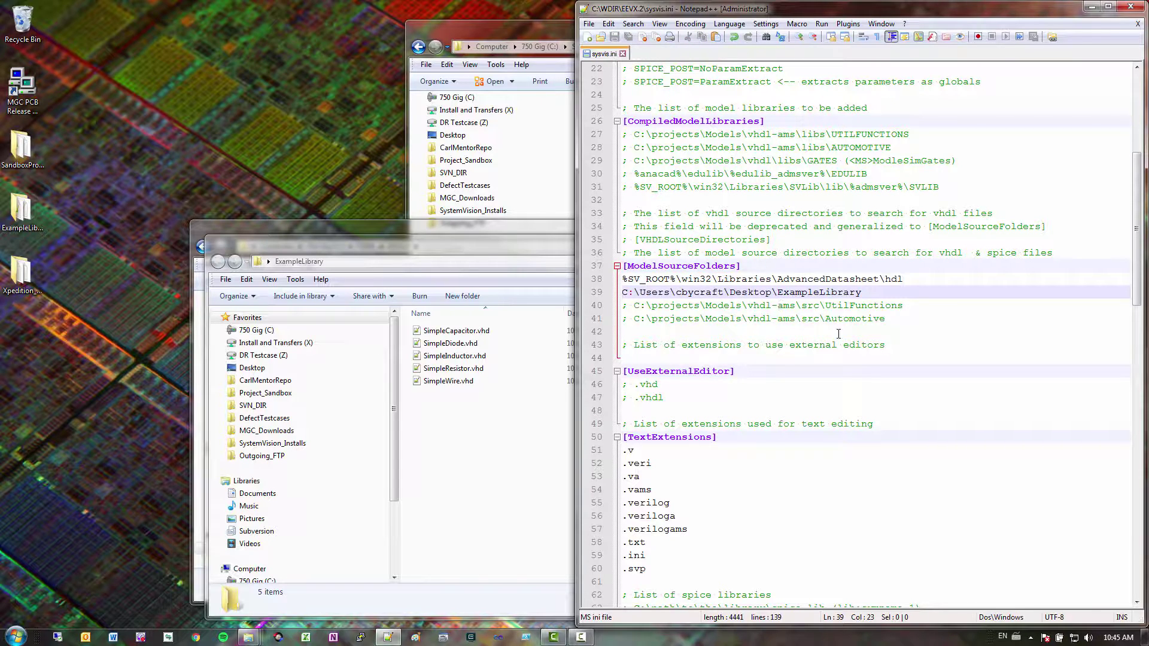
pyautogui.click(1137, 8)
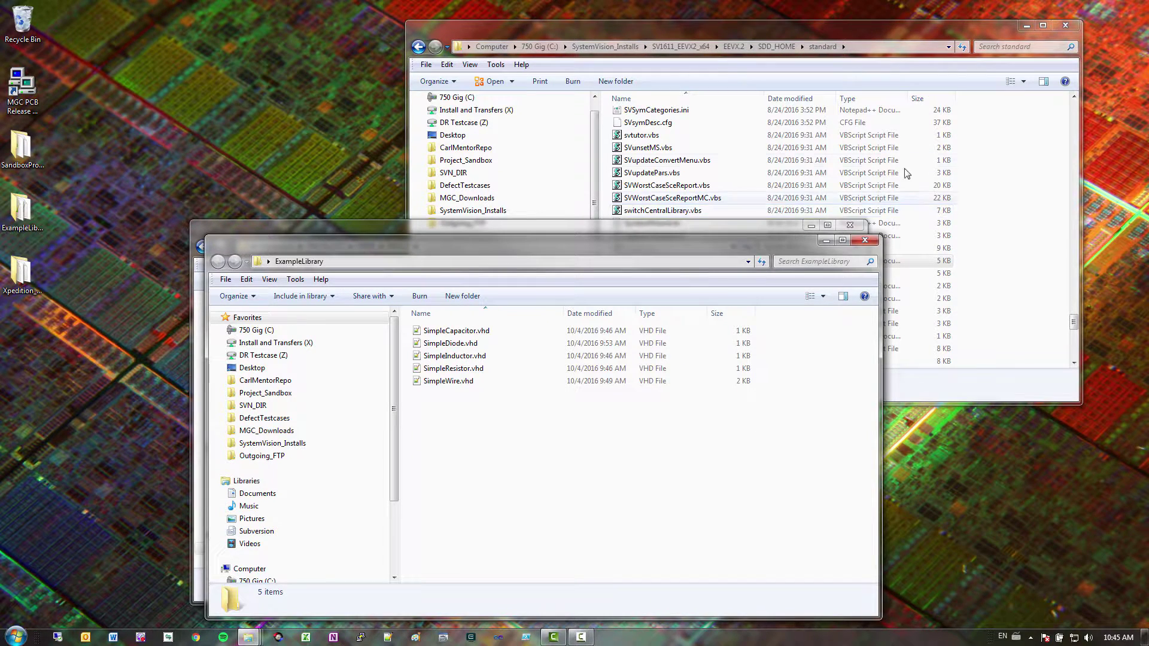
# - Close the extra folder windows, launch SystemVision 16.1.1, and remove SandboxProject from recent projects
pyautogui.click(865, 240)
pyautogui.click(849, 225)
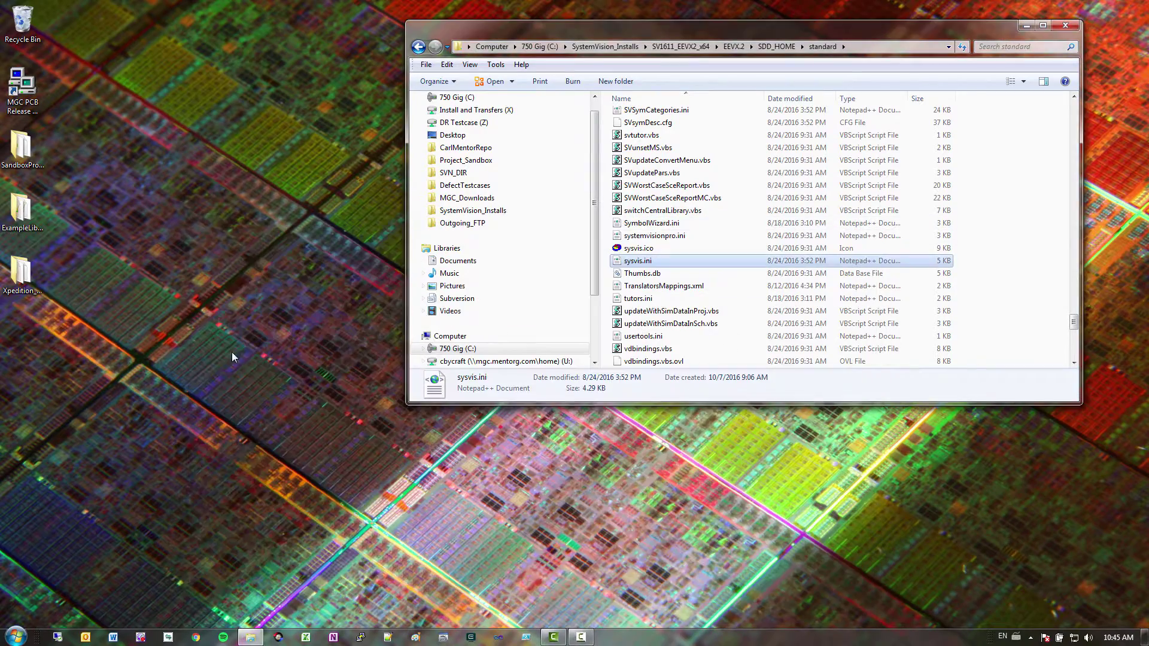
pyautogui.click(15, 637)
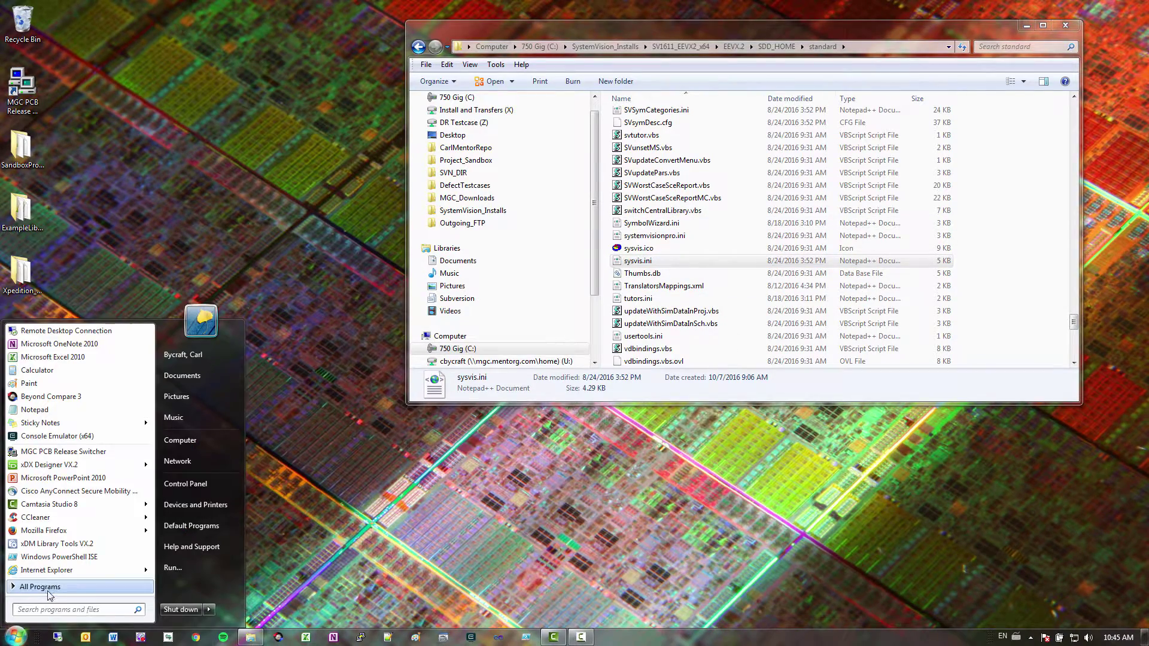
pyautogui.click(53, 585)
pyautogui.click(56, 569)
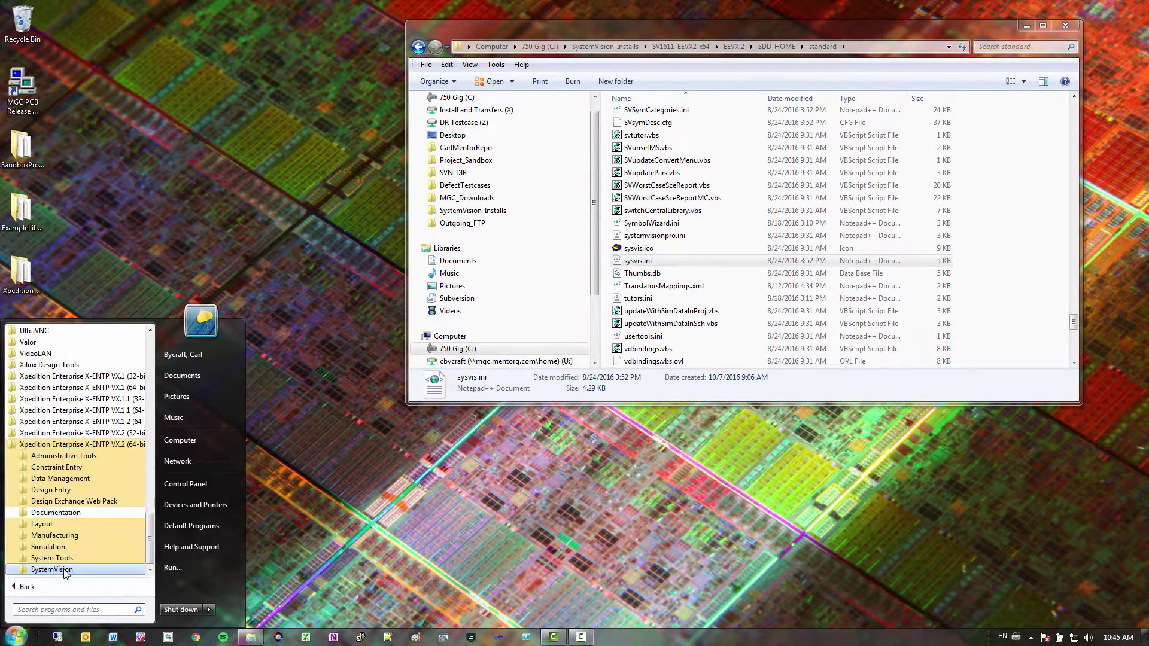
pyautogui.click(64, 569)
pyautogui.click(72, 559)
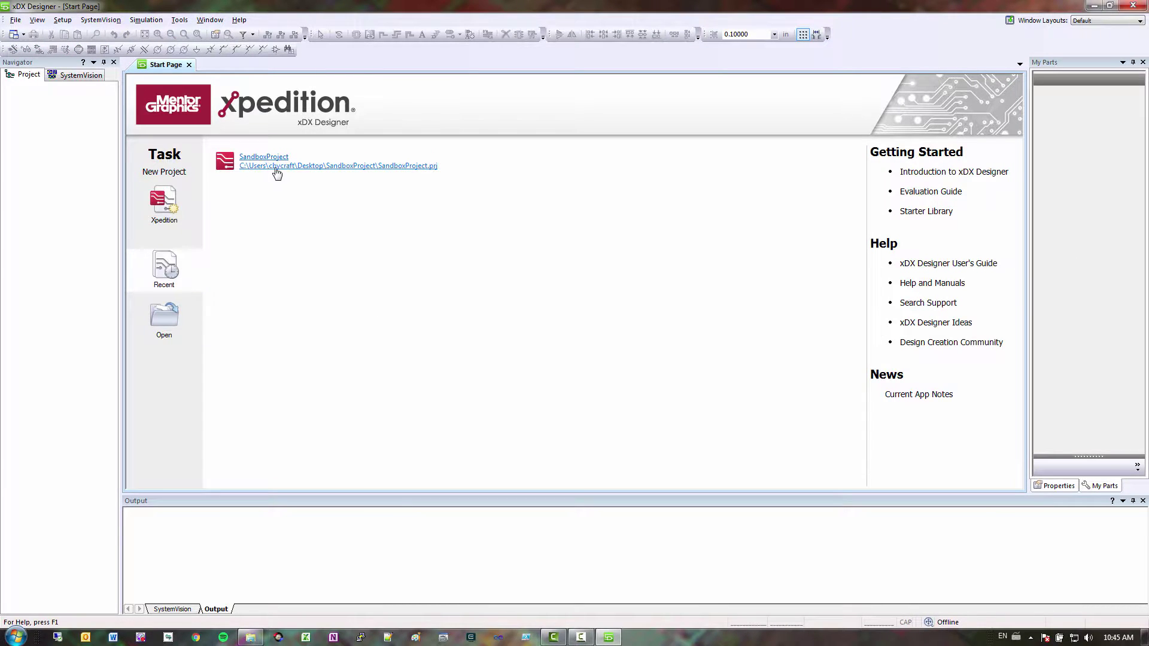
pyautogui.rightClick(275, 168)
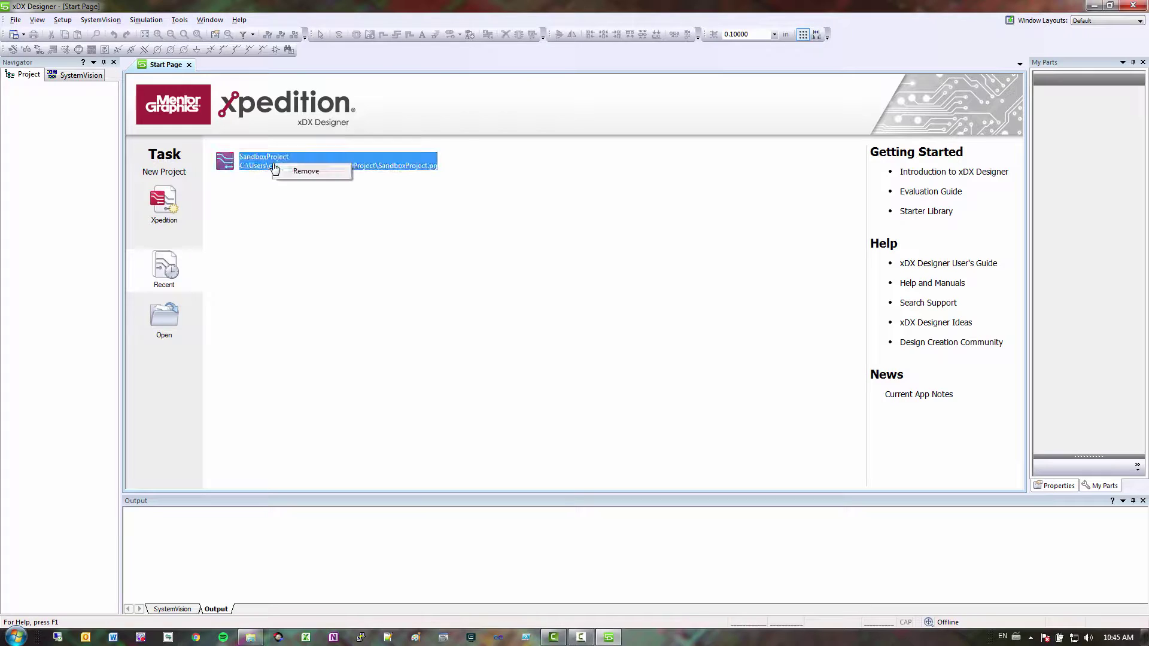
pyautogui.click(308, 174)
# - Start a new project with the default Xpedition template and Xpedition_EE.lmc as central library
pyautogui.click(18, 21)
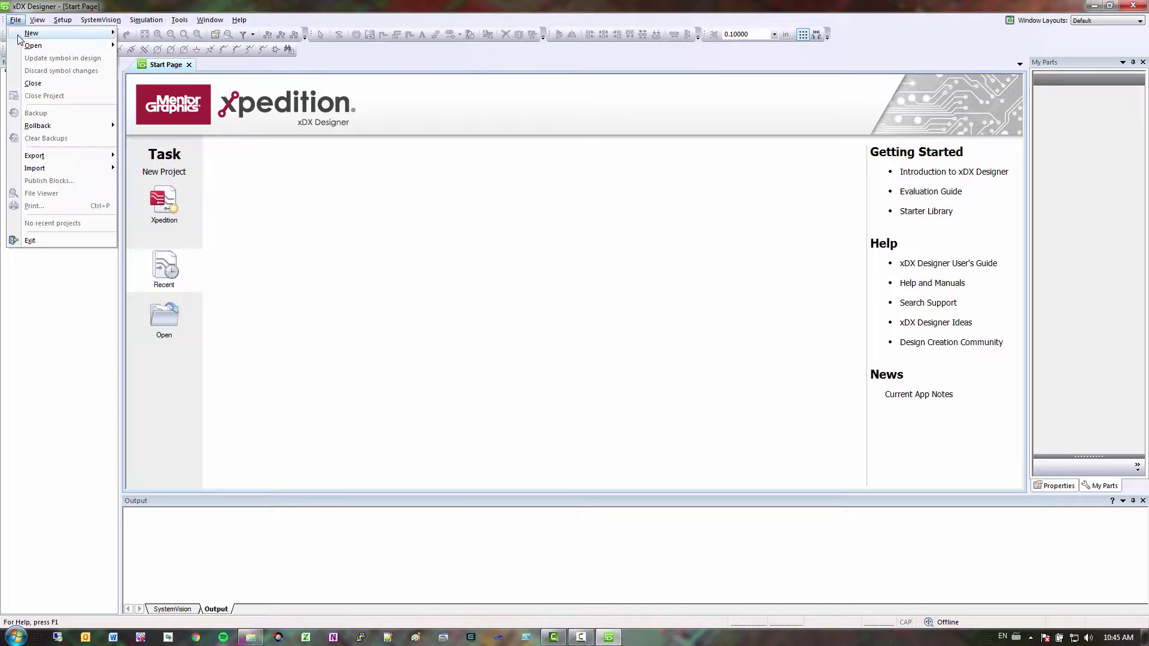
pyautogui.moveTo(21, 39)
pyautogui.click(158, 31)
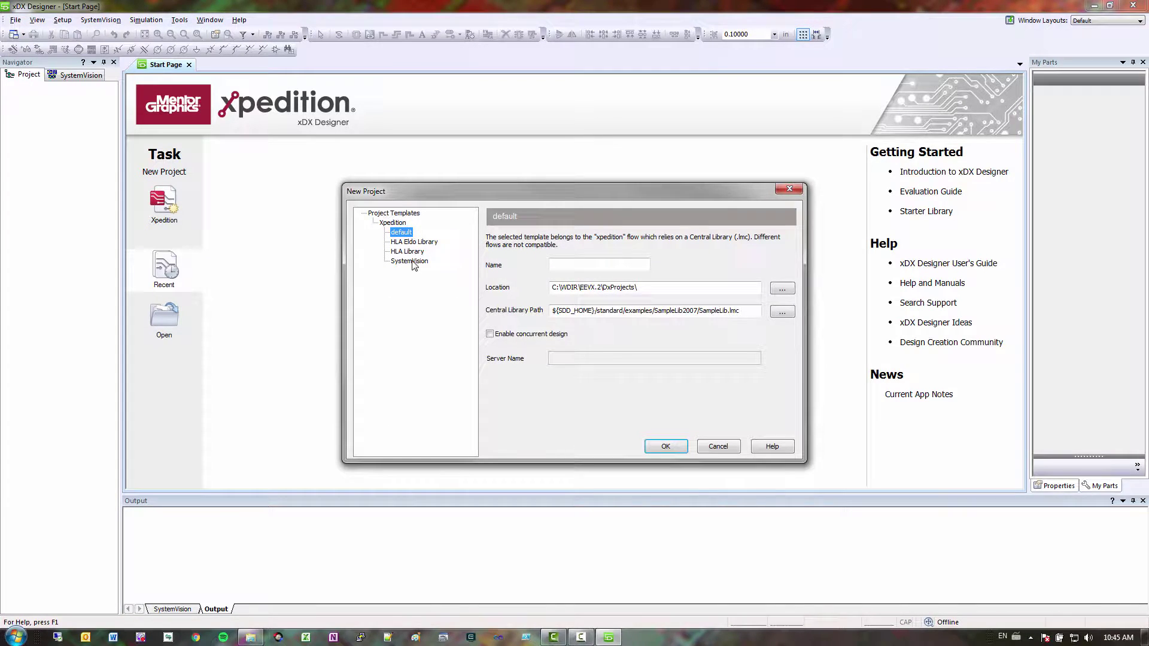
pyautogui.click(422, 261)
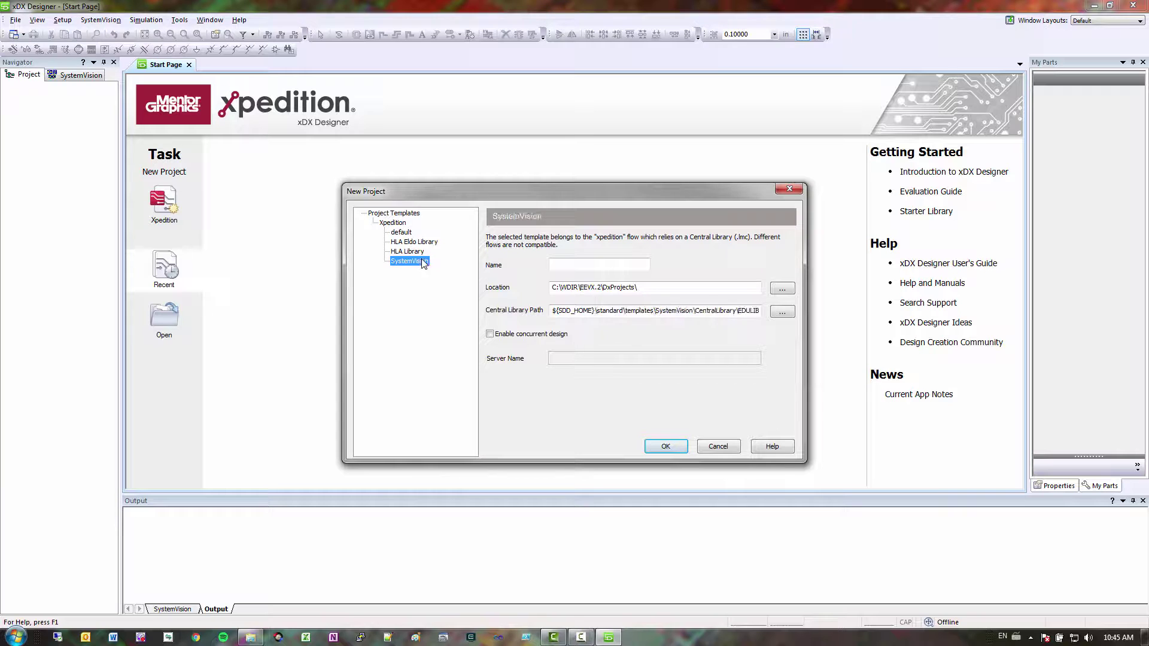
pyautogui.click(401, 233)
pyautogui.click(782, 311)
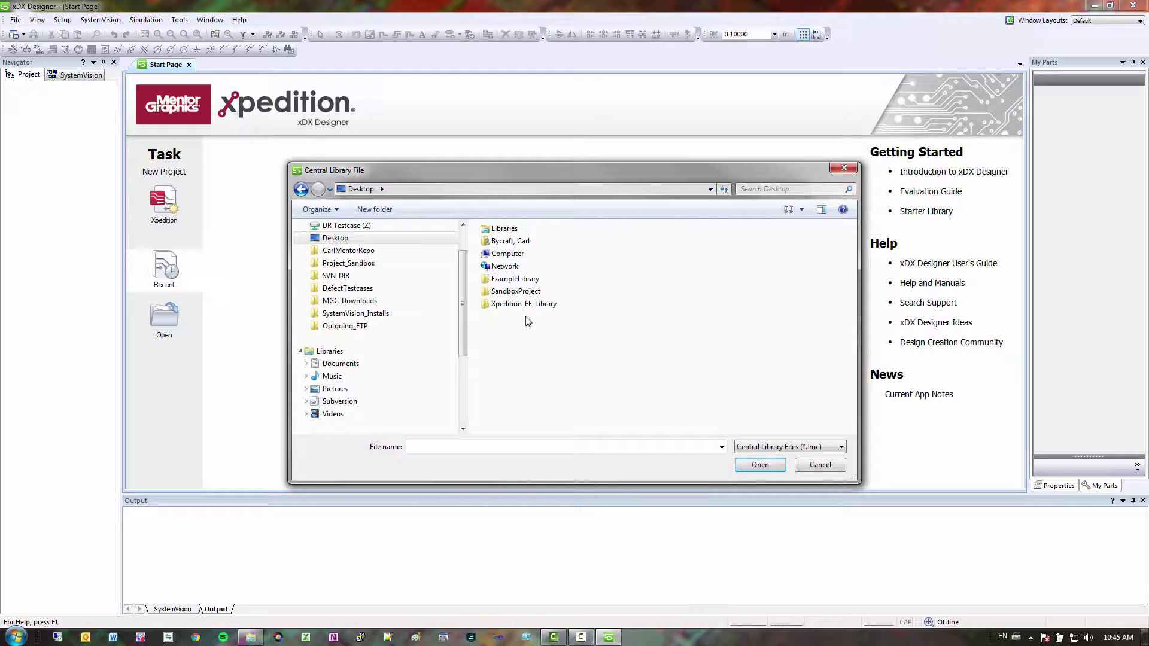
pyautogui.doubleClick(524, 303)
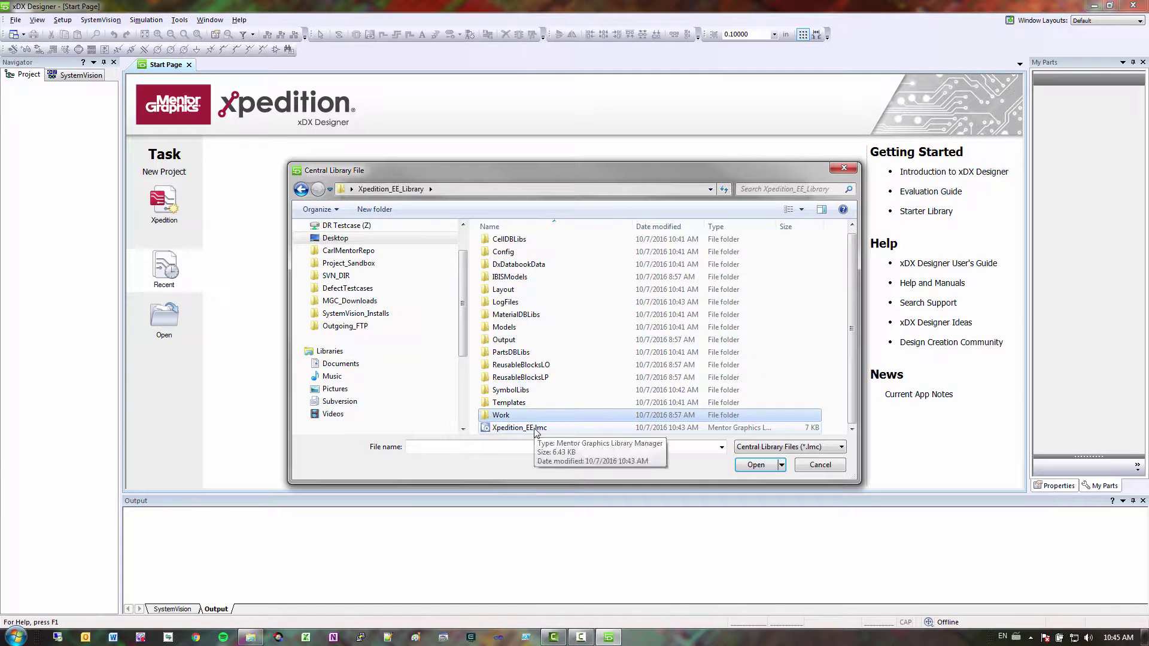
pyautogui.click(535, 428)
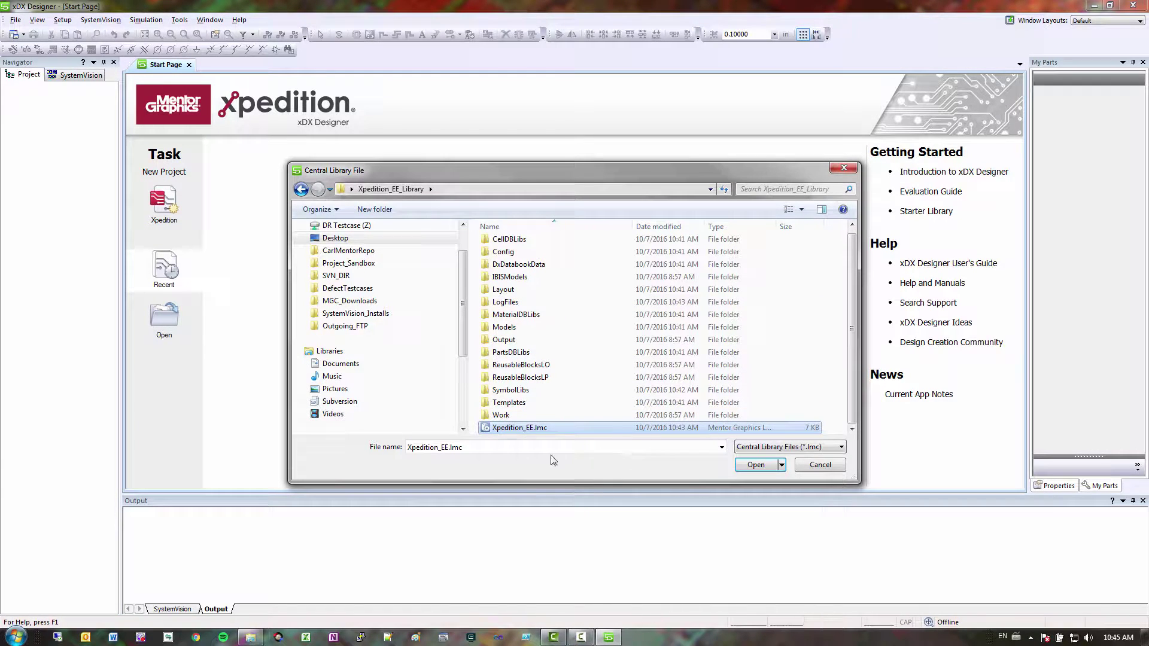
pyautogui.click(758, 469)
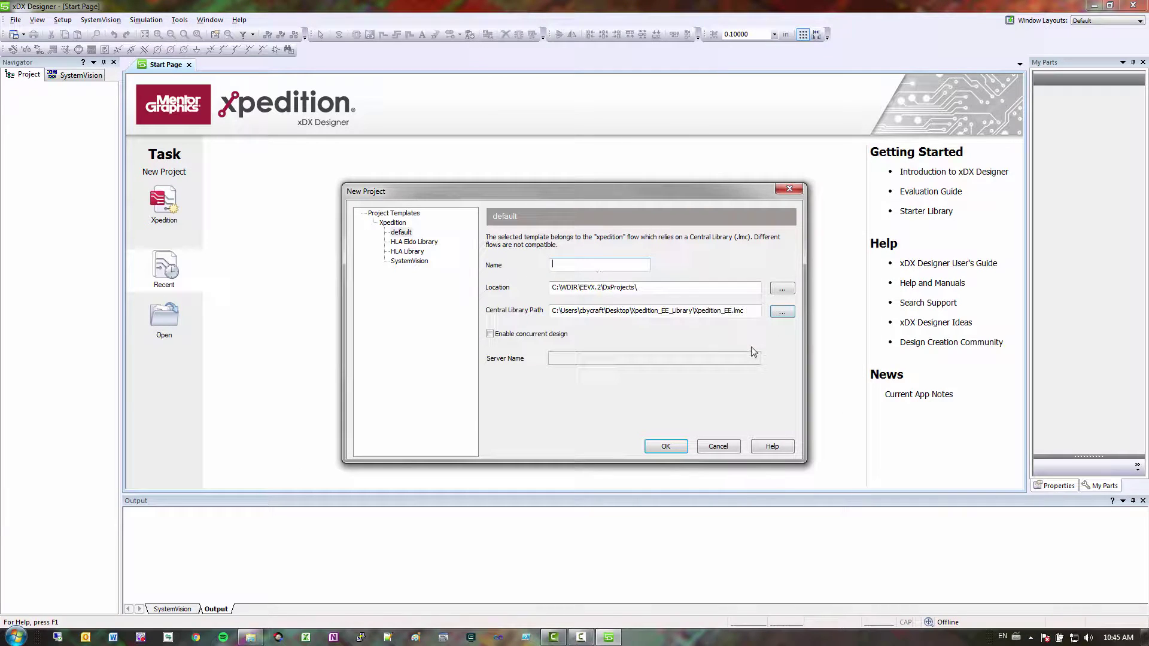
# - Name the project MyTestProject, set its location to the Desktop, and create it
pyautogui.write('MyTestProject')
pyautogui.click(783, 289)
pyautogui.click(674, 498)
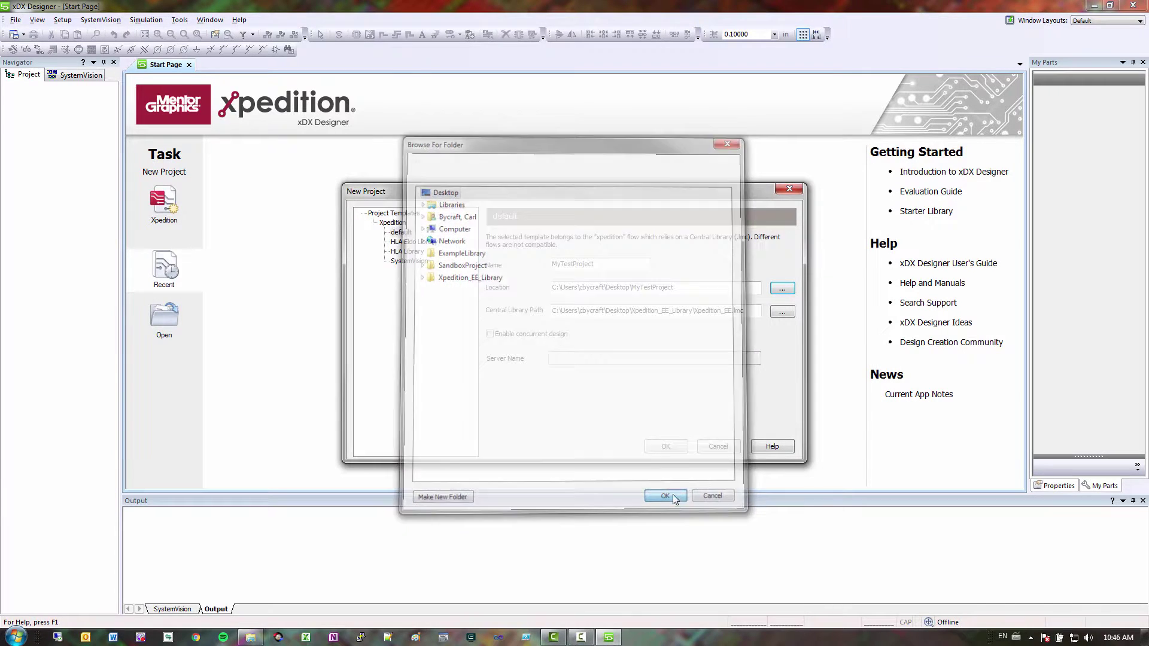
pyautogui.click(666, 447)
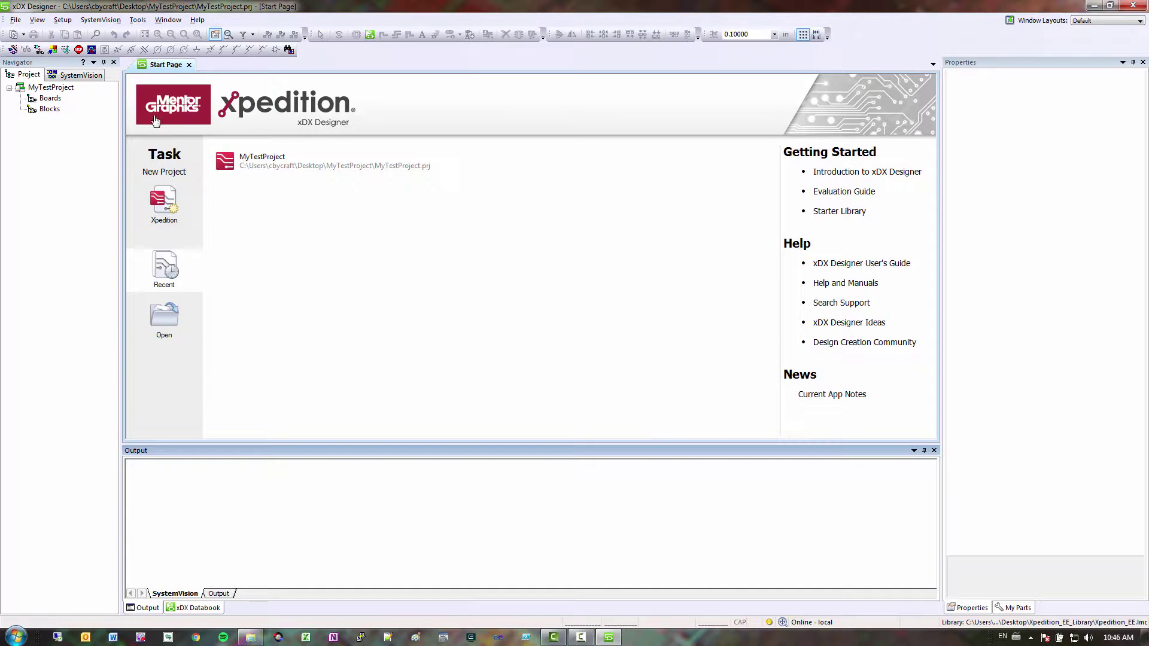
# - Add a new board with a schematic sheet under Boards
pyautogui.click(50, 98)
pyautogui.click(22, 34)
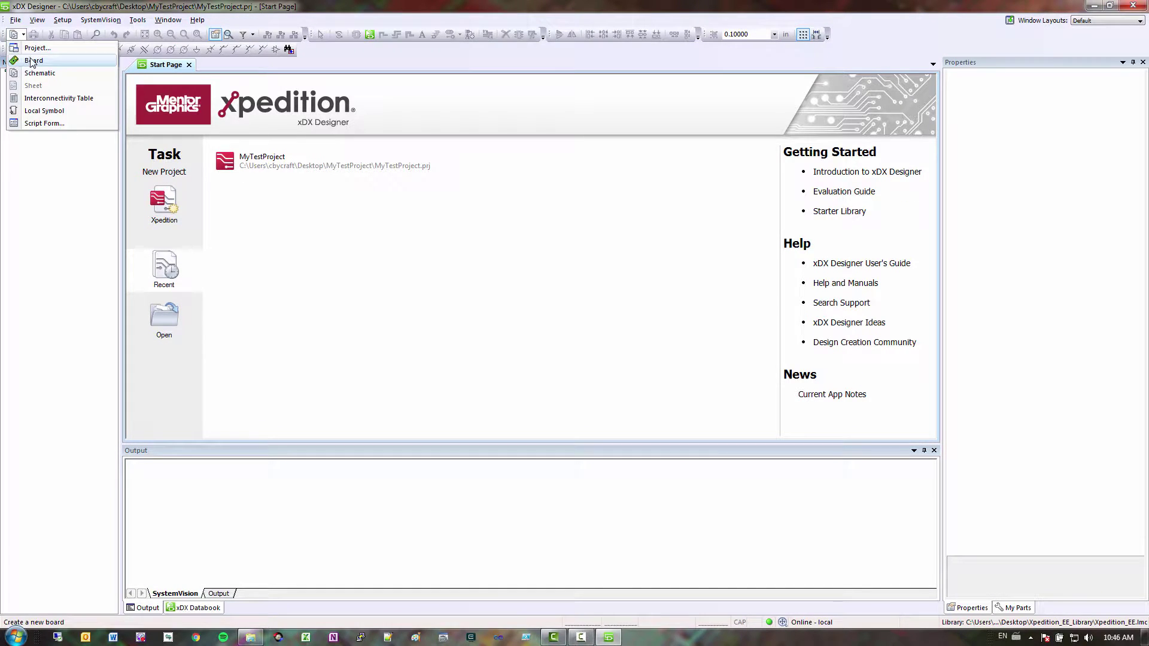
pyautogui.click(33, 61)
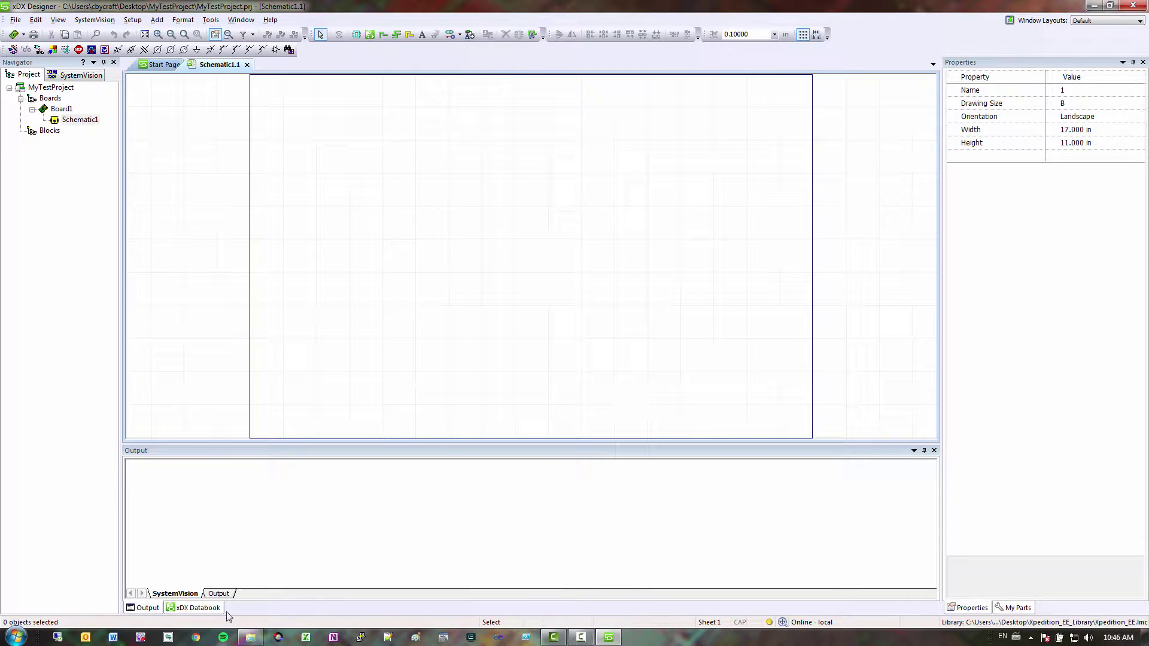
# - Place the MySVModels simplecapacitor symbol from the xDX Databook onto the sheet
pyautogui.click(198, 608)
pyautogui.click(197, 466)
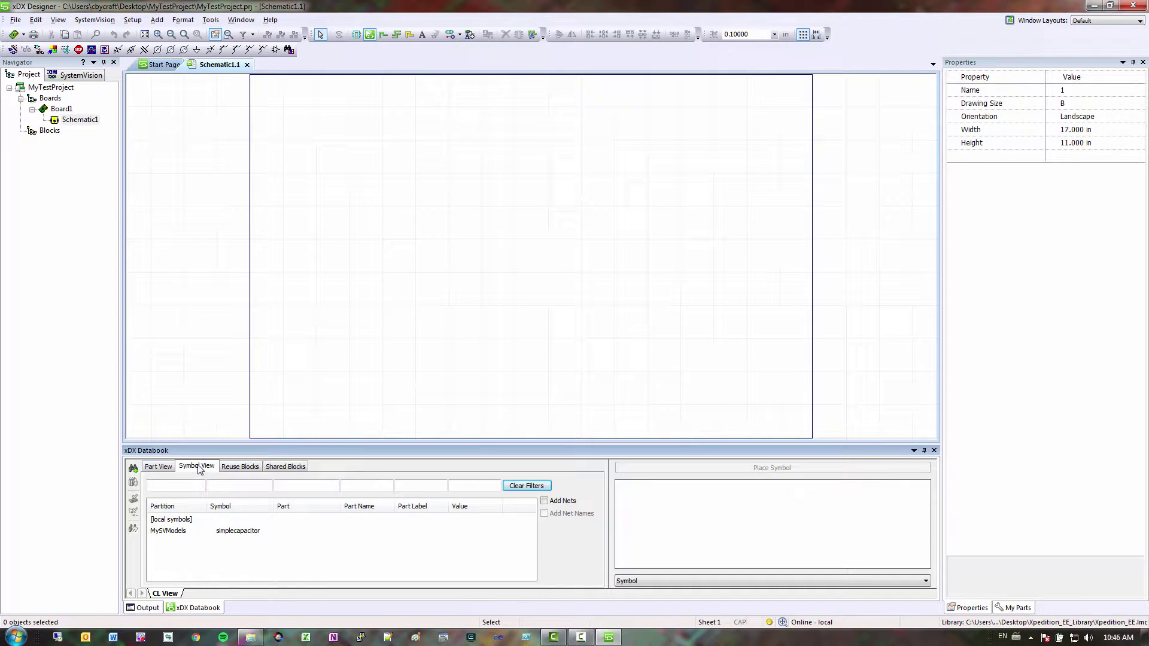
pyautogui.click(242, 534)
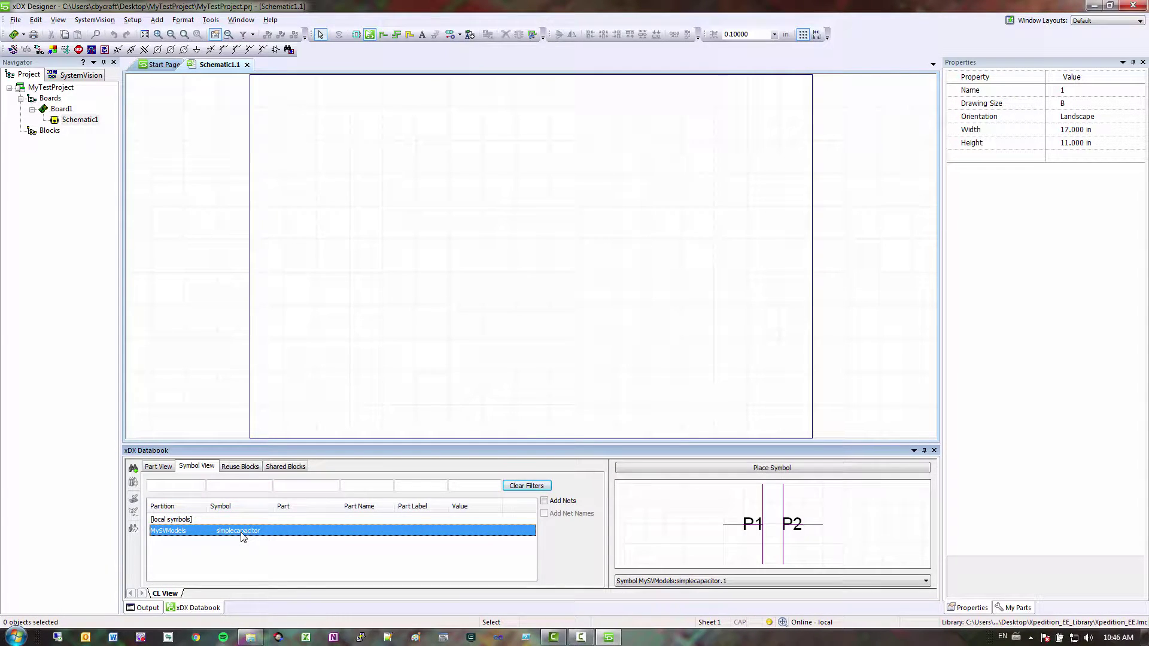
pyautogui.moveTo(777, 535); pyautogui.dragTo(536, 238)
pyautogui.scroll(2, 520, 264)
pyautogui.click(520, 263)
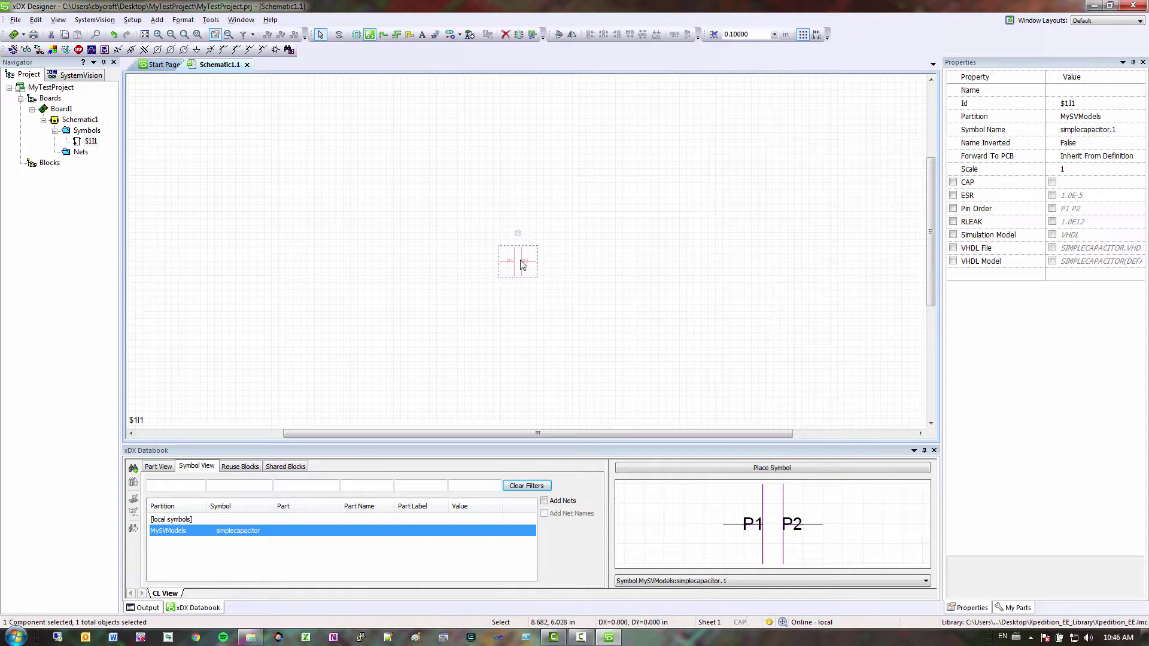
# - Push into the capacitor's simplecapacitor.vhd source and bring sysvis.ini back on screen
pyautogui.rightClick(521, 262)
pyautogui.click(558, 401)
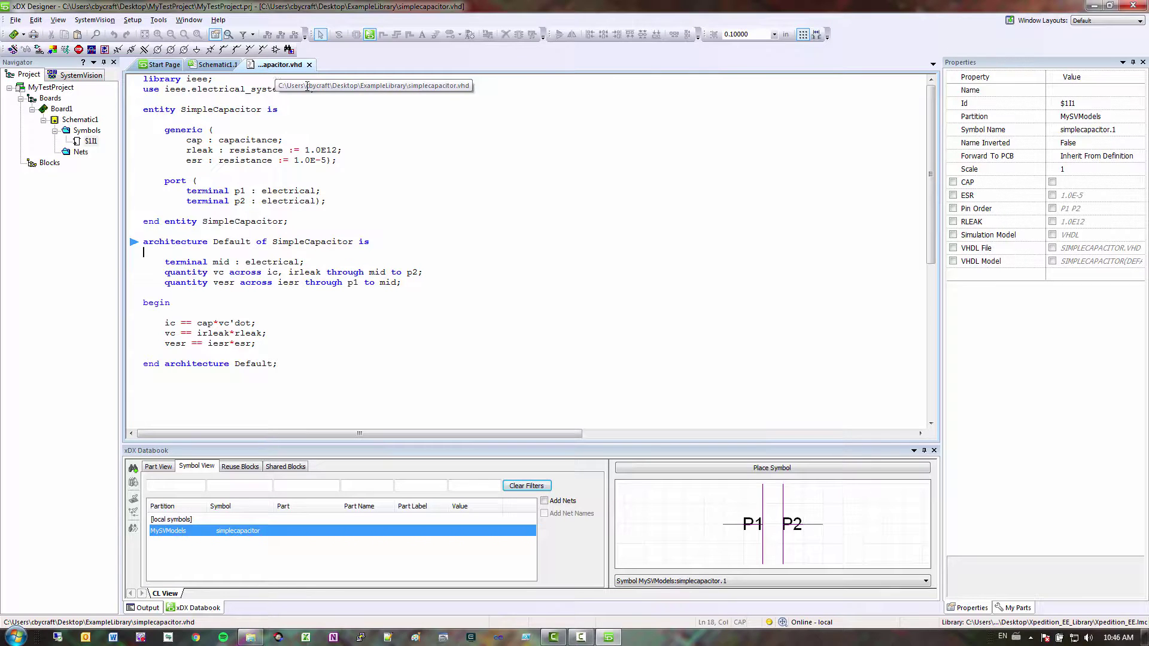
pyautogui.click(388, 637)
pyautogui.moveTo(379, 145); pyautogui.dragTo(653, 127)
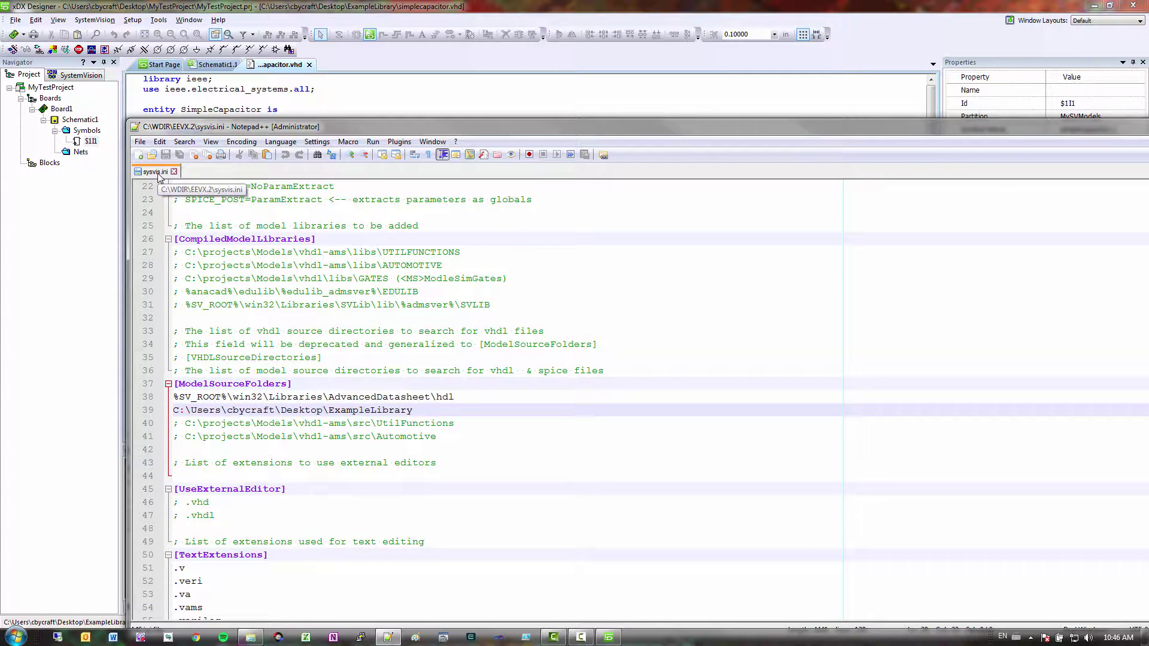
# - Dock sysvis.ini on the right to review ModelSourceFolders, then close it and the simplecapacitor.vhd tab
pyautogui.moveTo(451, 125); pyautogui.dragTo(304, 119)
pyautogui.press('super+Right')
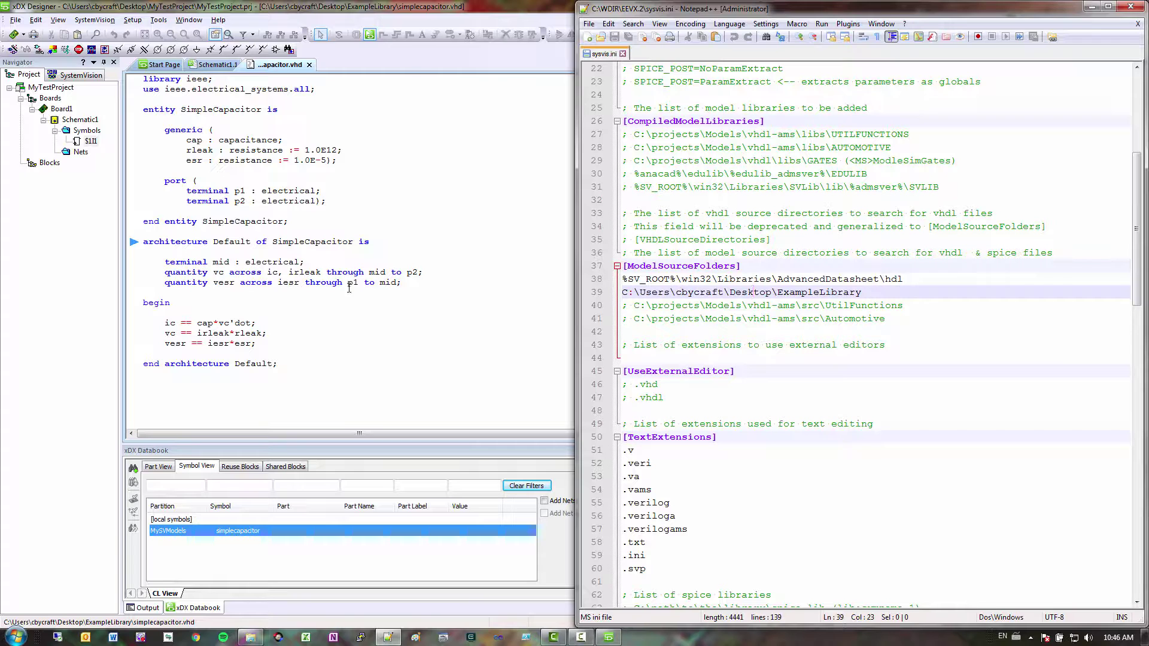
pyautogui.click(1130, 7)
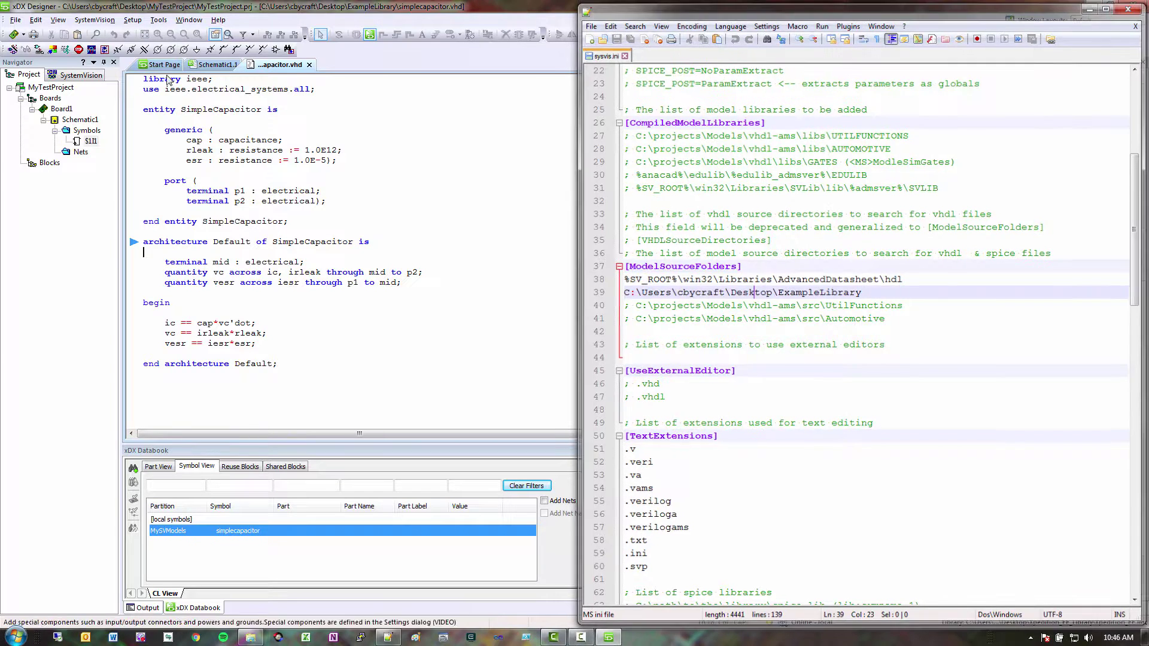
pyautogui.click(309, 64)
# - Try adding a ground symbol, which fails with the SpicePrimitive:gnd missing-symbol error
pyautogui.click(431, 195)
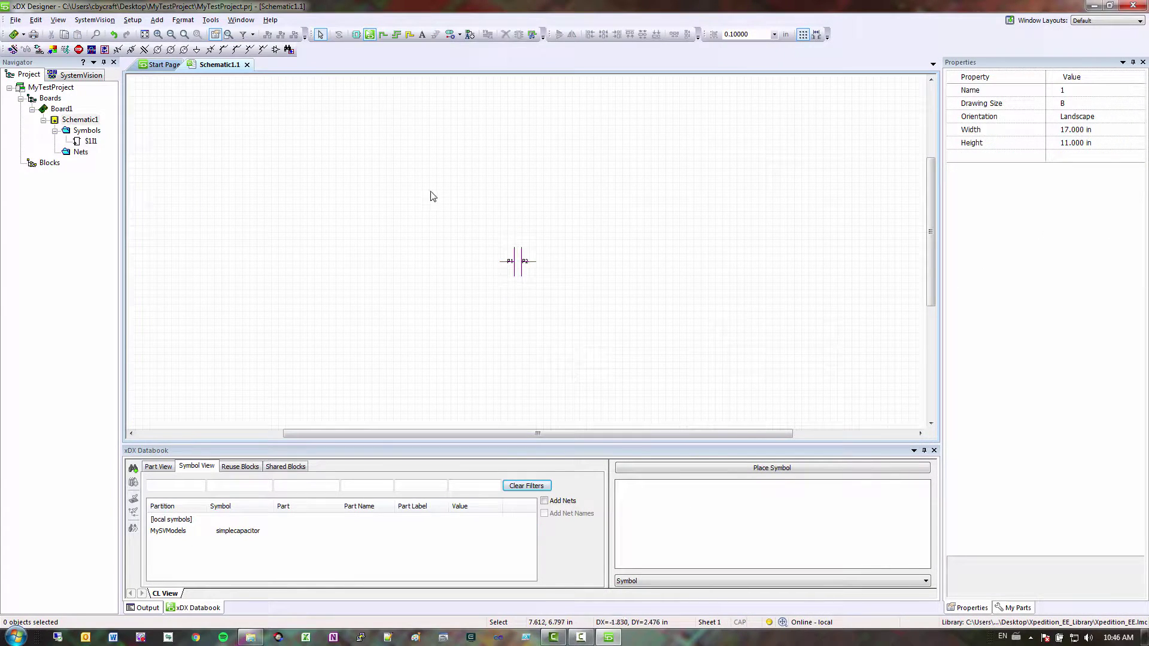
pyautogui.scroll(2, 505, 279)
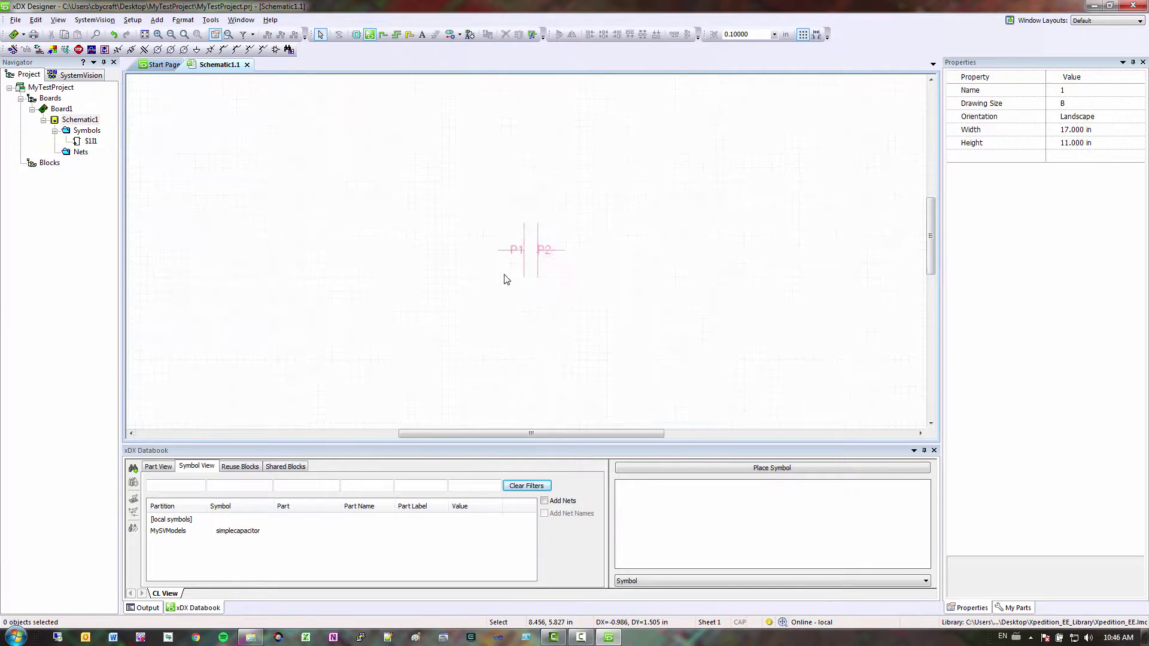
pyautogui.click(196, 51)
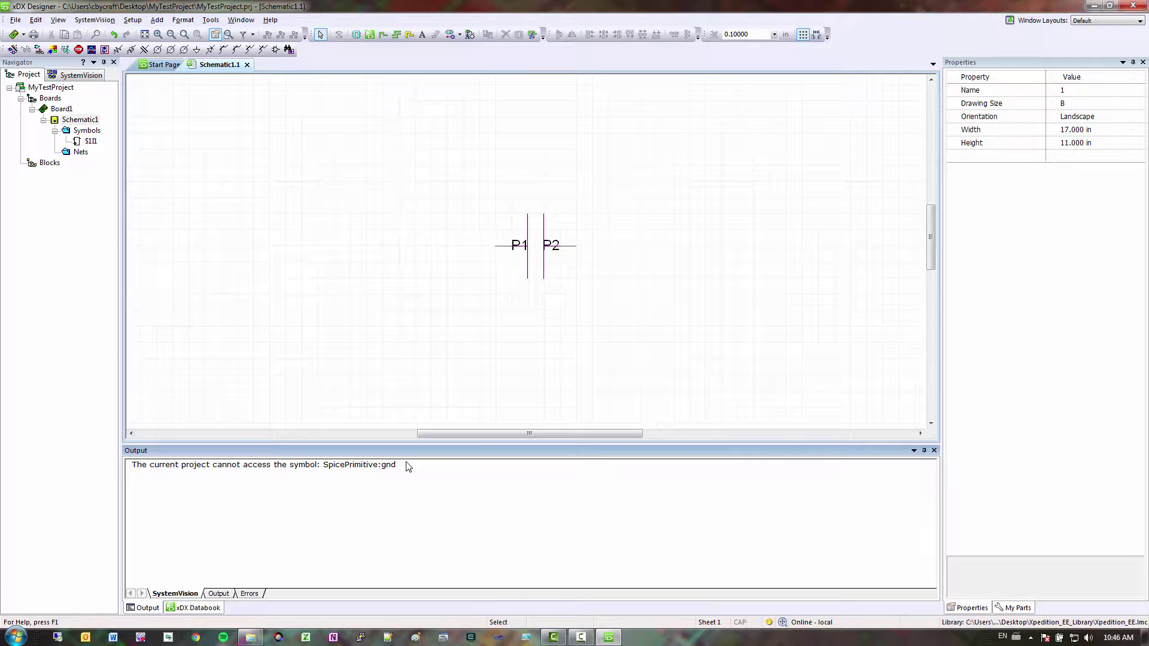
# - Switch MyTestProject's central library to the SystemVision library (EDULIB.lmc)
pyautogui.click(89, 20)
pyautogui.moveTo(143, 34)
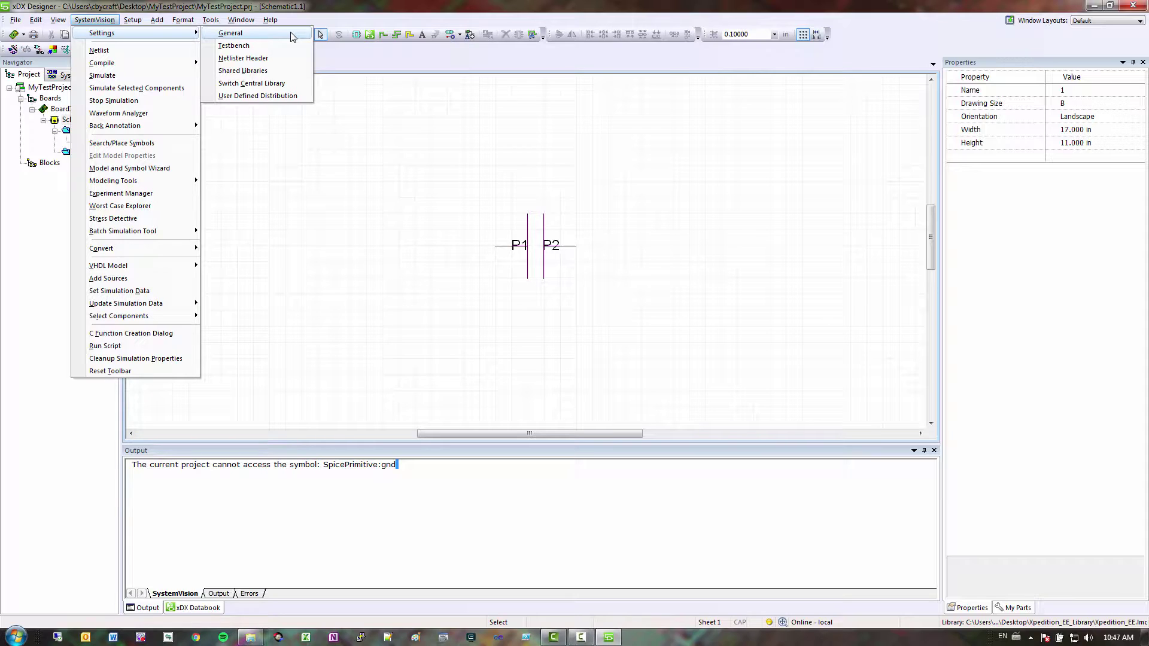
pyautogui.click(284, 84)
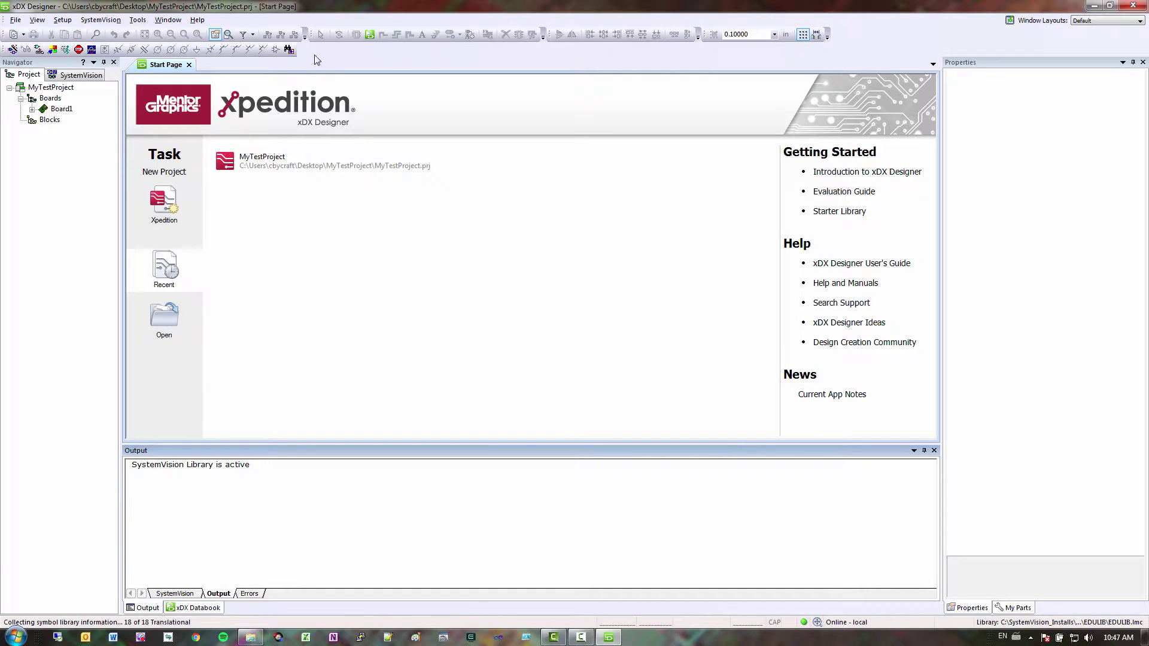
# - Reopen Schematic1, connect a ground to the capacitor's P2 pin, and place a 1k resistor left of it
pyautogui.doubleClick(61, 109)
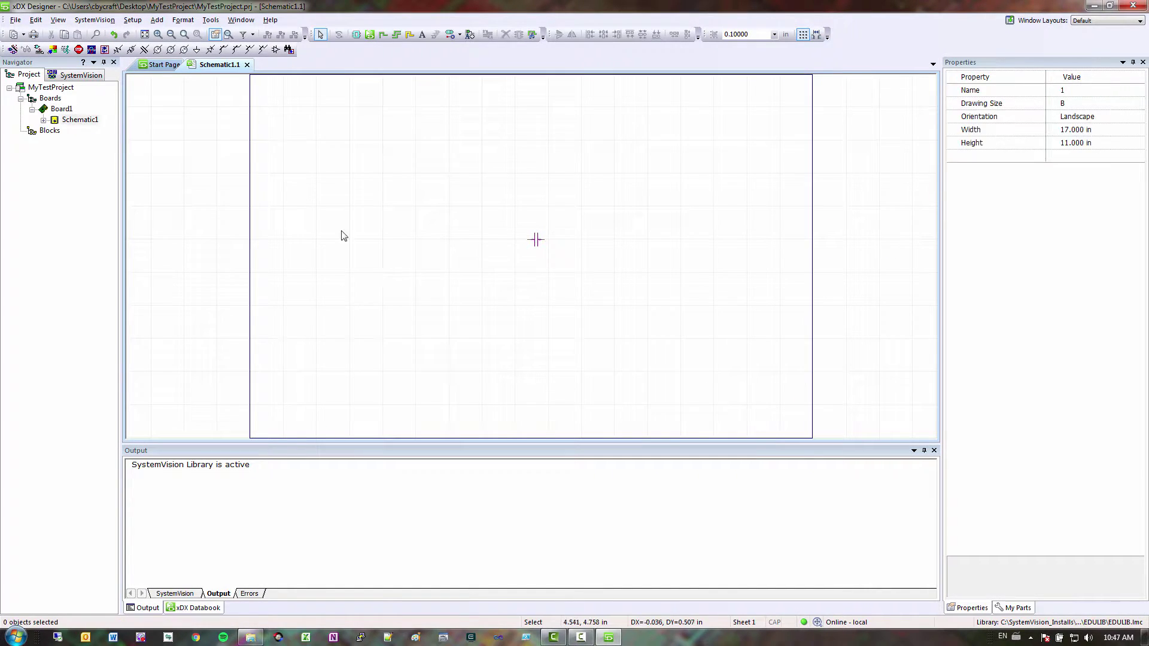
pyautogui.click(197, 50)
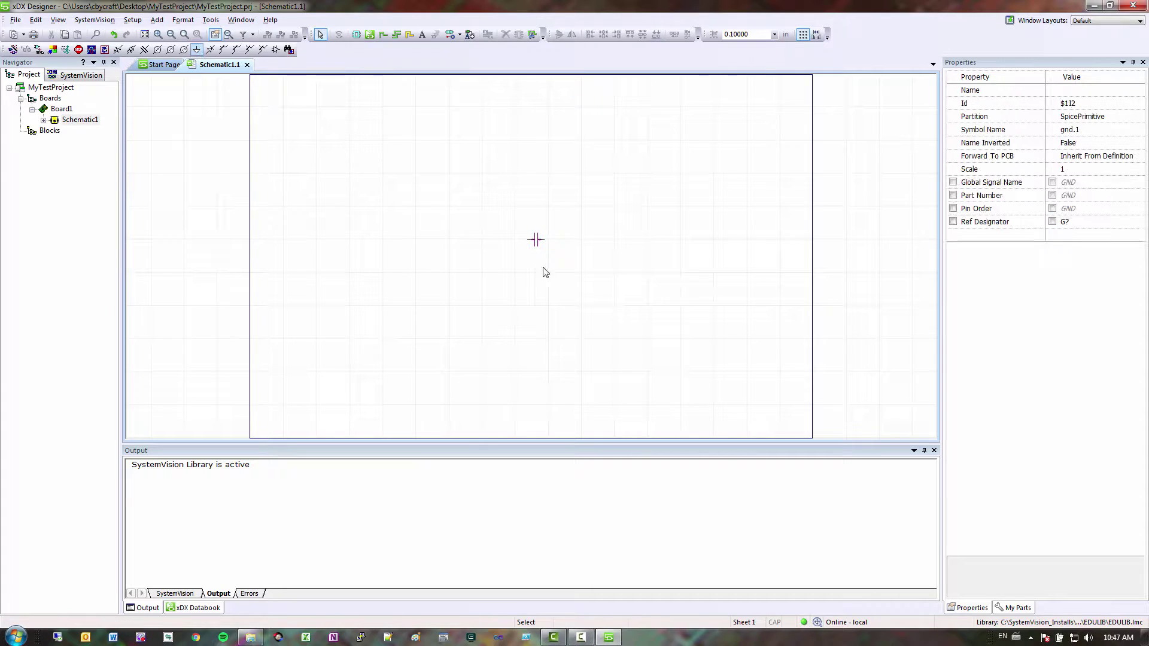
pyautogui.click(568, 266)
pyautogui.scroll(1, 551, 285)
pyautogui.click(551, 285)
pyautogui.scroll(2, 551, 285)
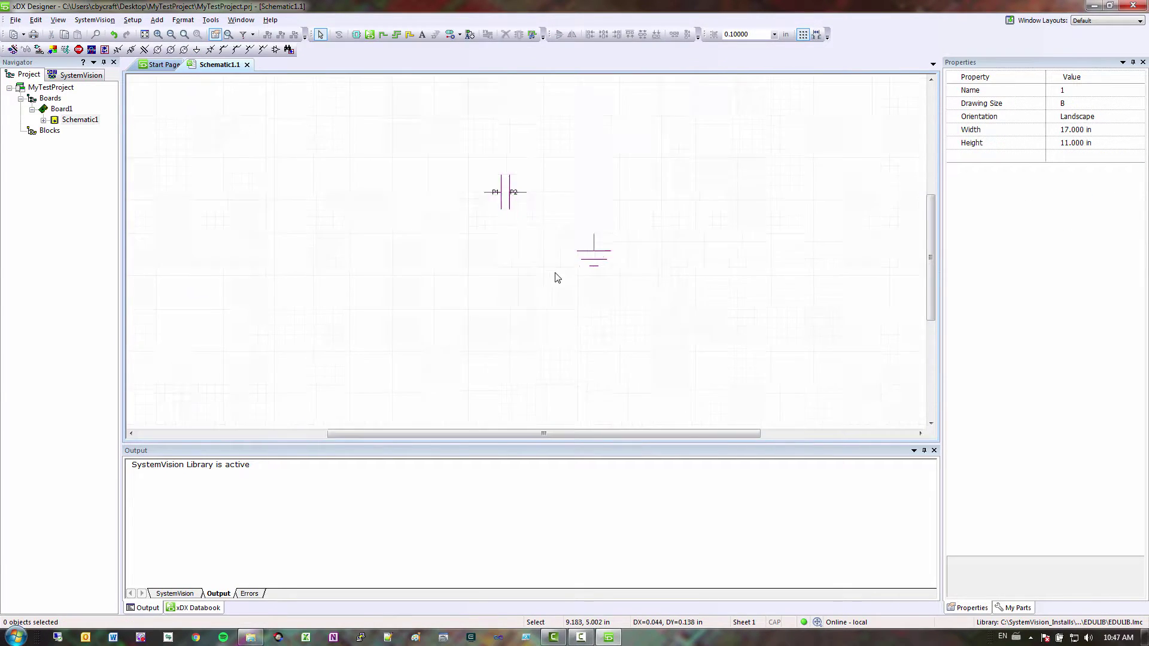
pyautogui.moveTo(610, 251)
pyautogui.mouseDown()
pyautogui.moveTo(527, 201)
pyautogui.moveTo(571, 245)
pyautogui.moveTo(620, 240)
pyautogui.mouseUp()
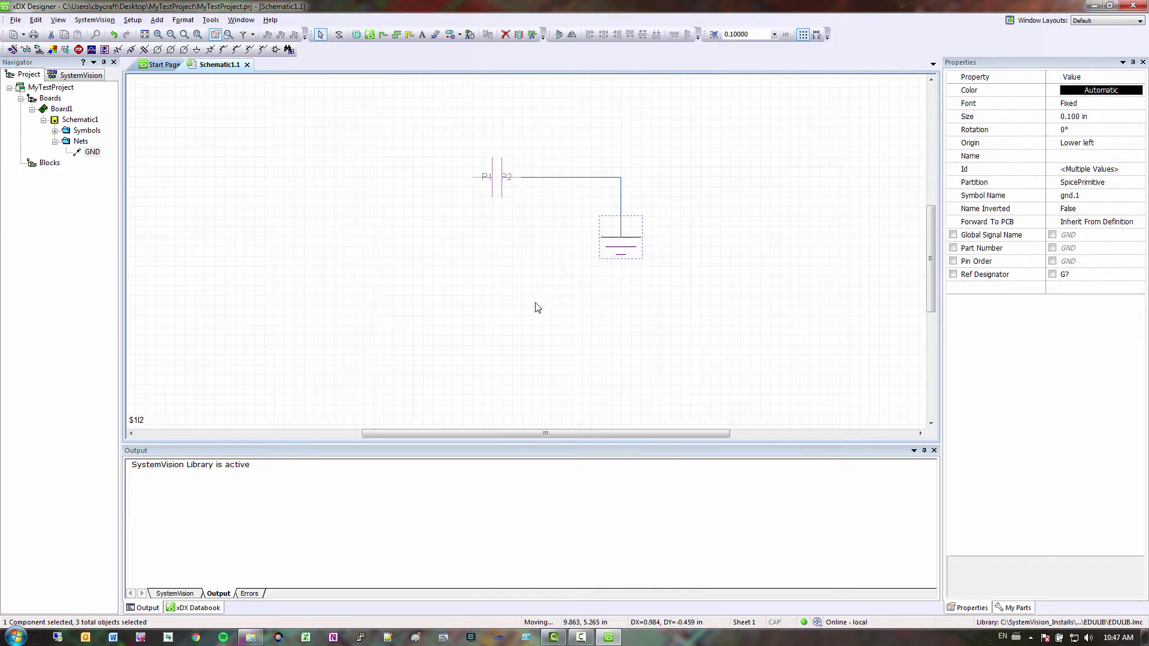
pyautogui.click(537, 307)
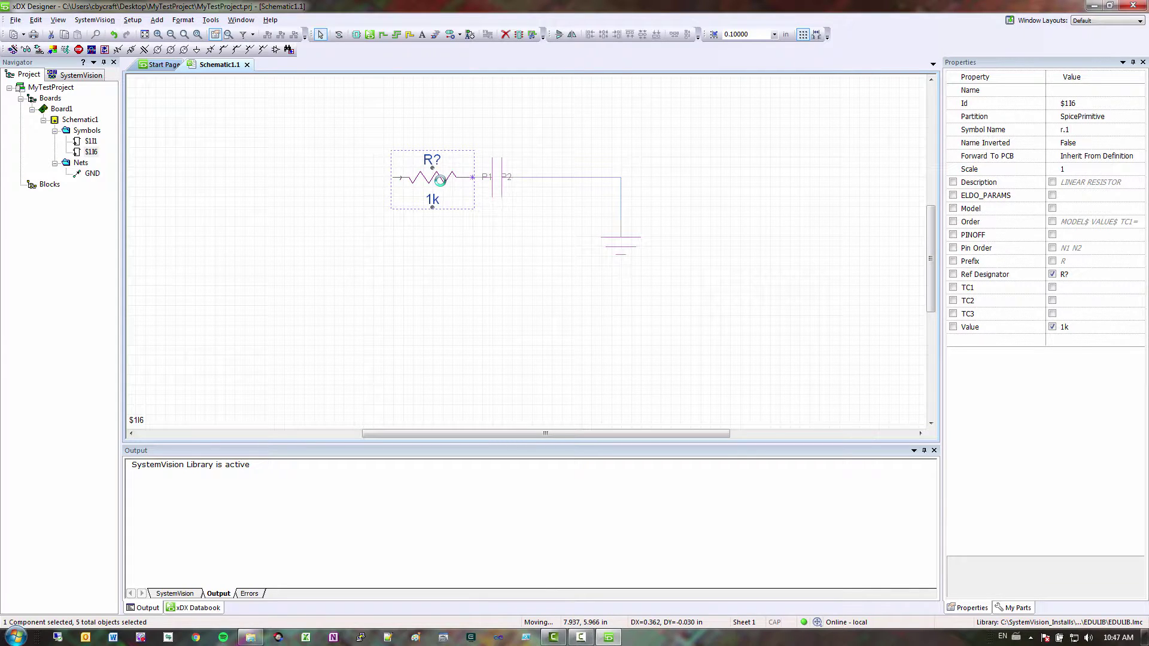
pyautogui.click(403, 179)
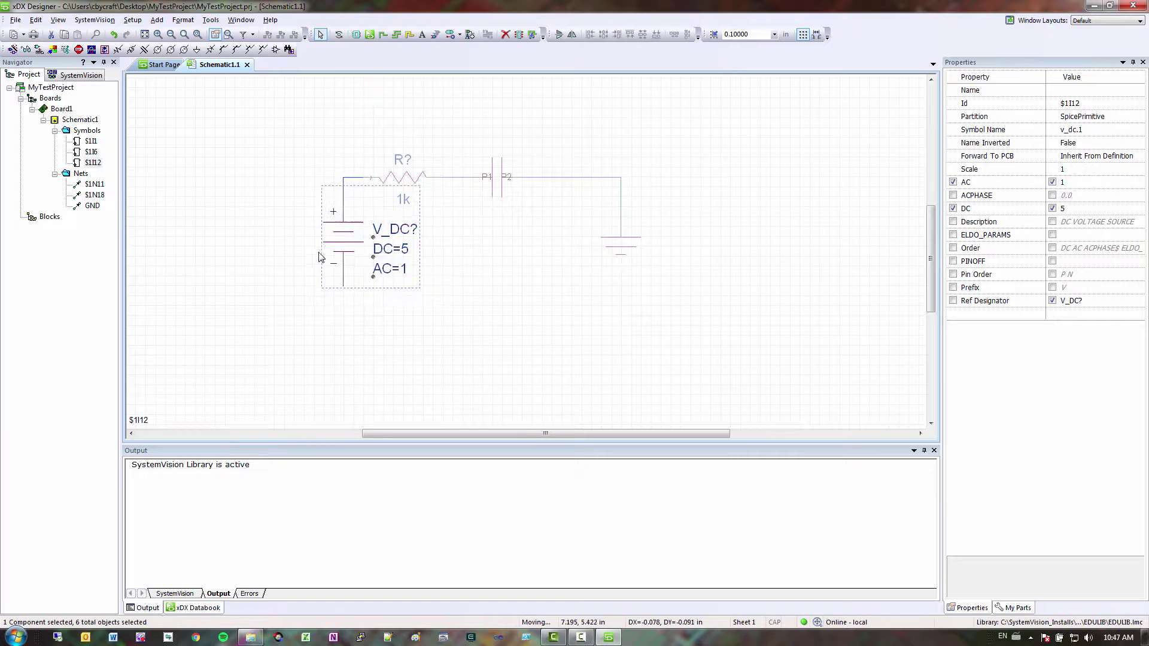
# - Place the DC voltage source left of the resistor and copy a ground beneath it
pyautogui.click(272, 254)
pyautogui.click(580, 278)
pyautogui.click(613, 248)
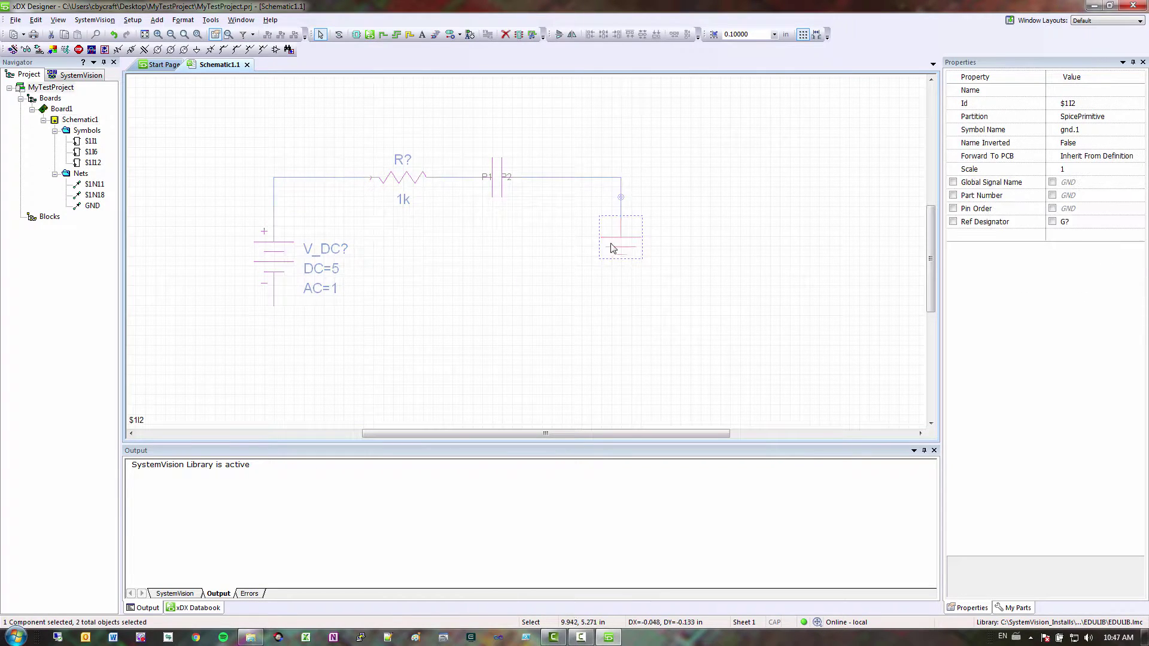
pyautogui.keyDown('ctrl'); pyautogui.moveTo(622, 250); pyautogui.dragTo(276, 365); pyautogui.keyUp('ctrl')
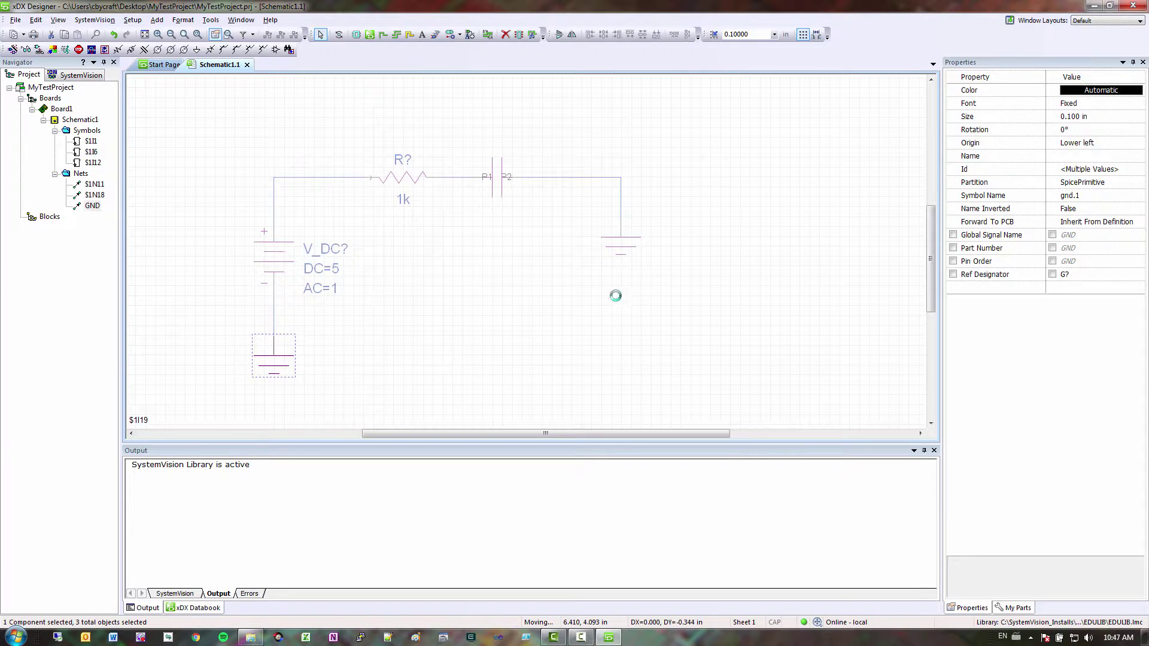
pyautogui.click(352, 390)
# - Align the two ground symbols along their bottom edges
pyautogui.click(287, 362)
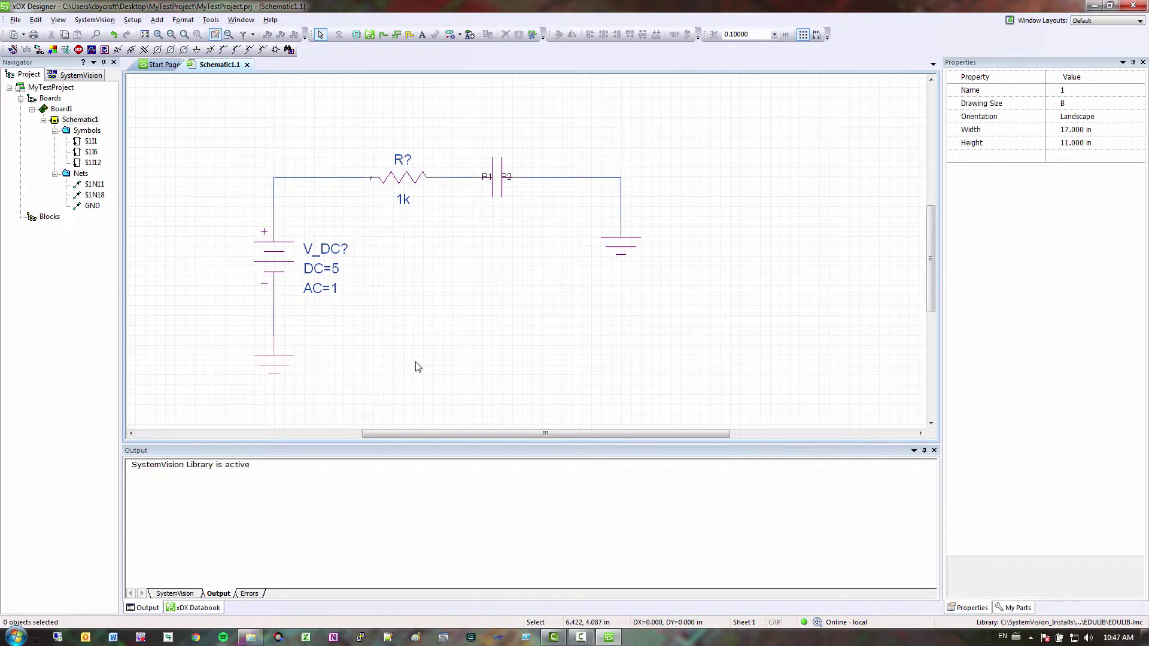
pyautogui.keyDown('ctrl'); pyautogui.click(620, 247); pyautogui.keyUp('ctrl')
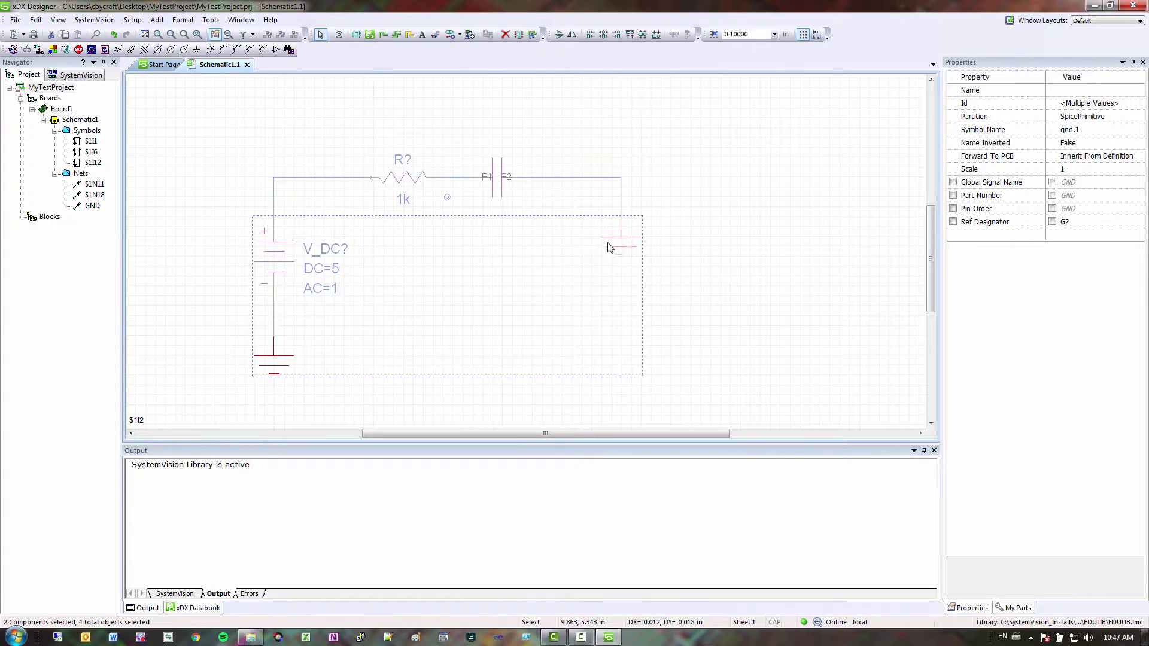
pyautogui.click(656, 35)
pyautogui.click(803, 321)
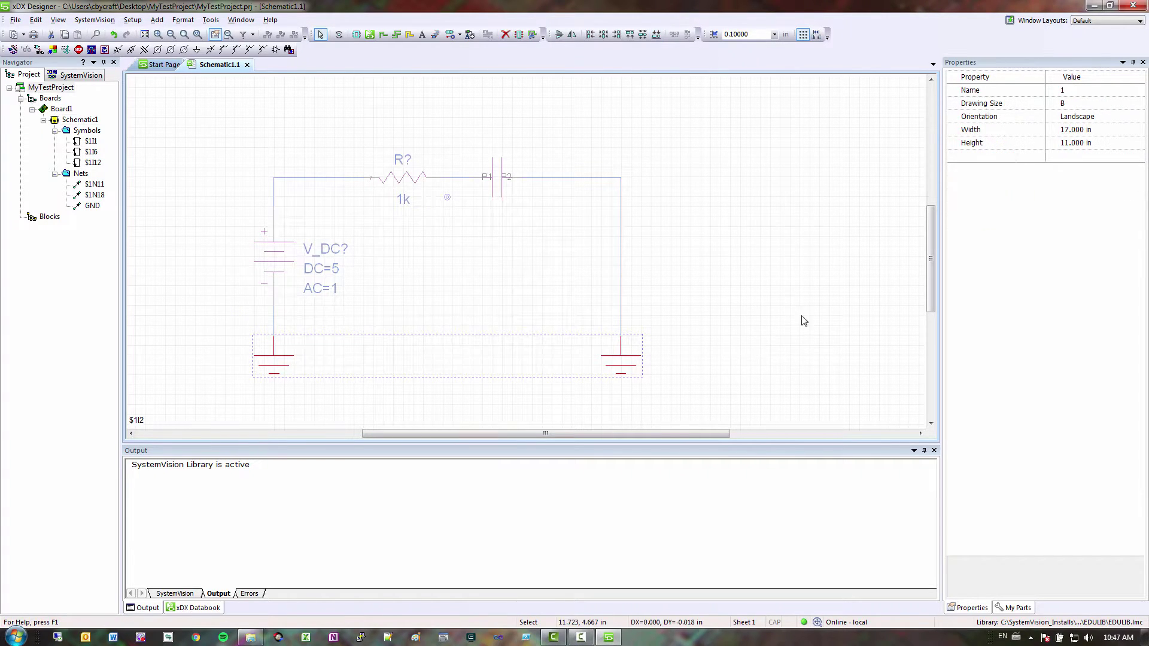
# - Name the wire left of the resistor VIN and the resistor–capacitor wire VOUT
pyautogui.click(334, 178)
pyautogui.click(1070, 90)
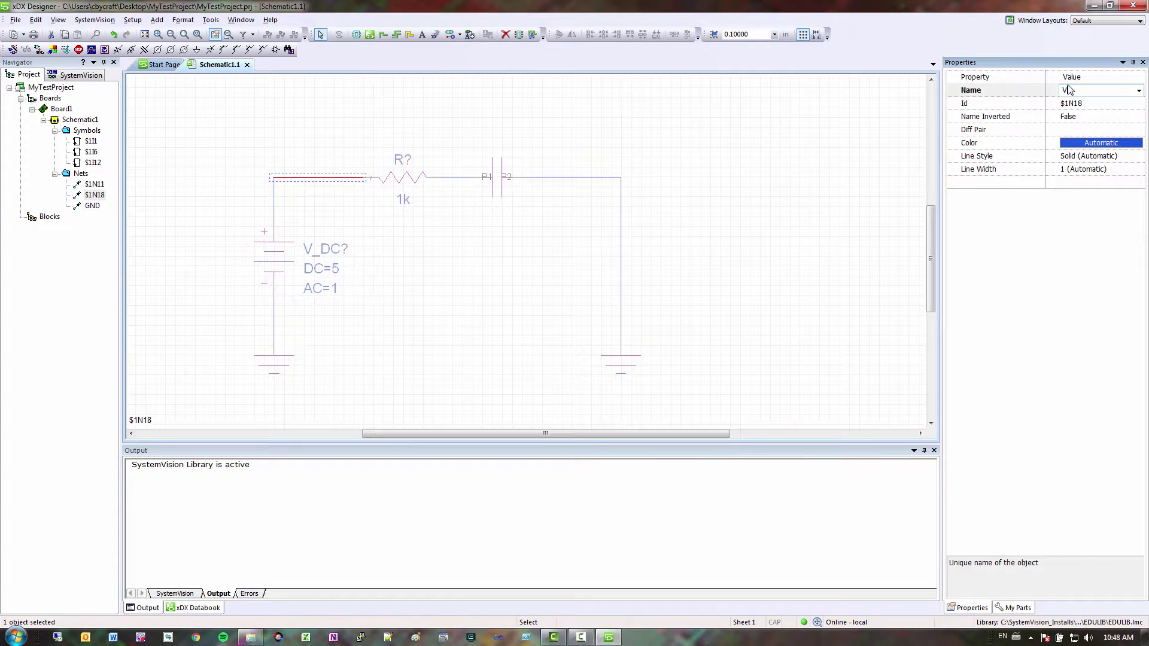
pyautogui.write('VIN')
pyautogui.press('Return')
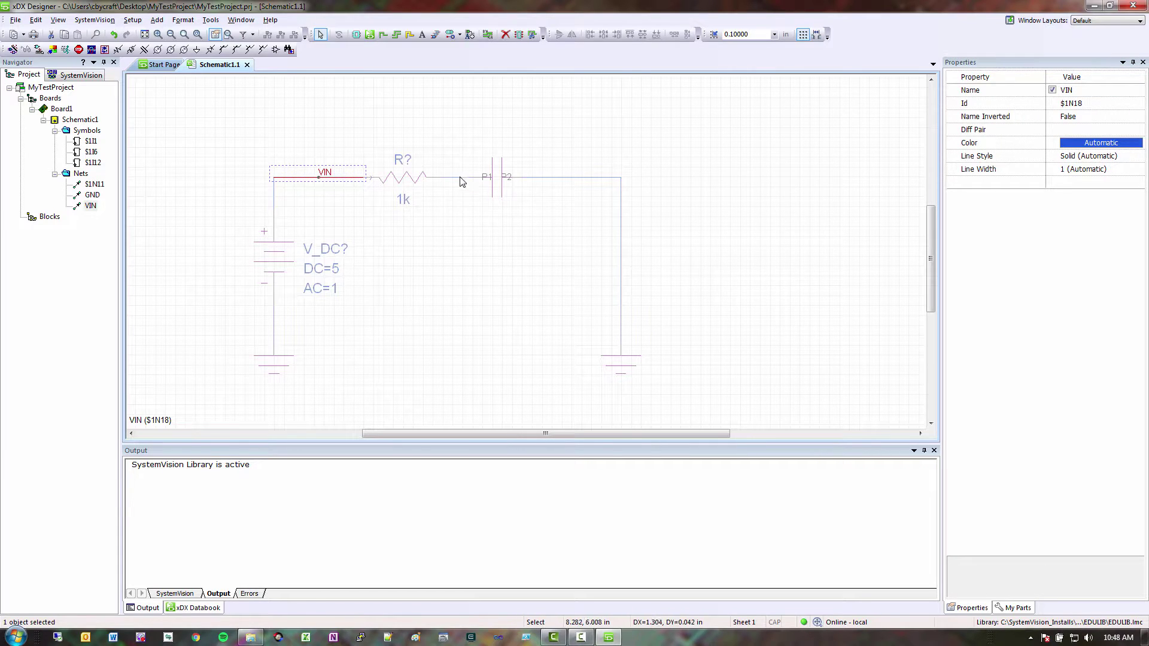
pyautogui.click(456, 177)
pyautogui.click(1083, 91)
pyautogui.write('V')
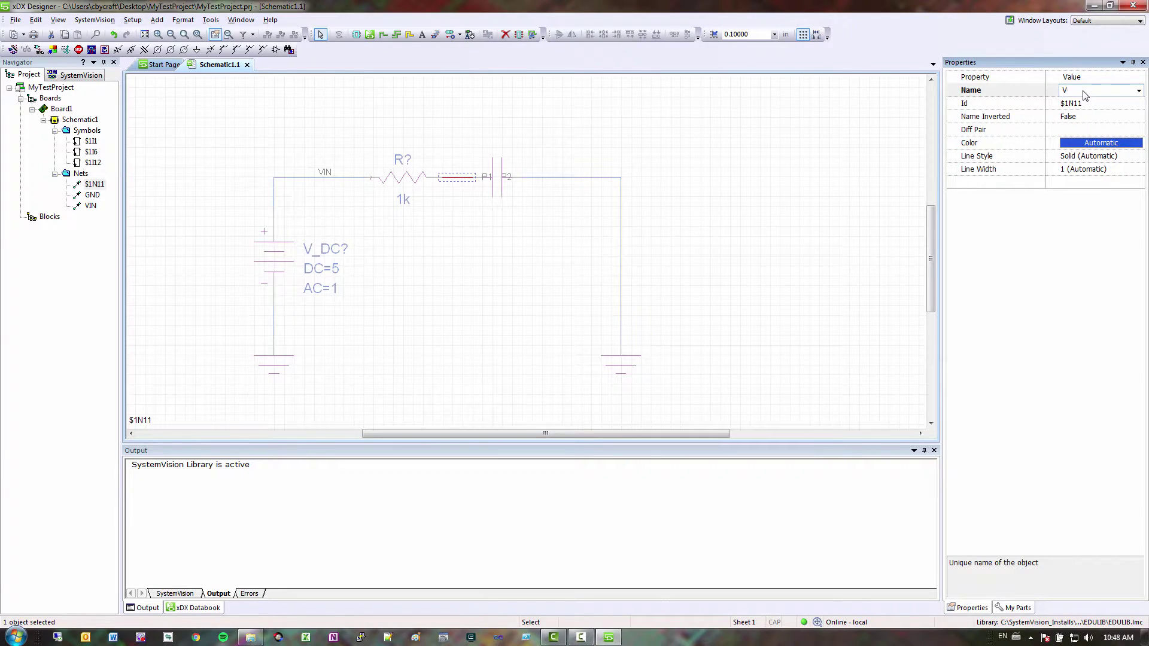
pyautogui.write('OUT')
pyautogui.press('Return')
pyautogui.click(830, 250)
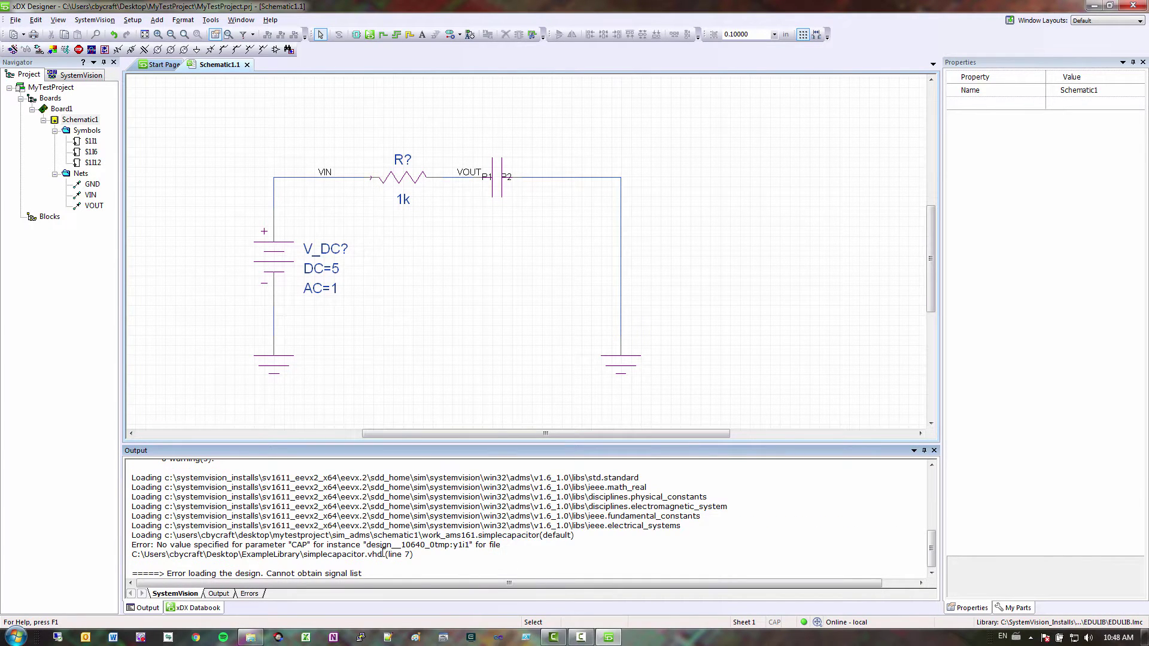
# - Set the capacitor's CAP model parameter to 1.0E-6 in Edit Model Properties
pyautogui.moveTo(245, 545); pyautogui.dragTo(363, 545)
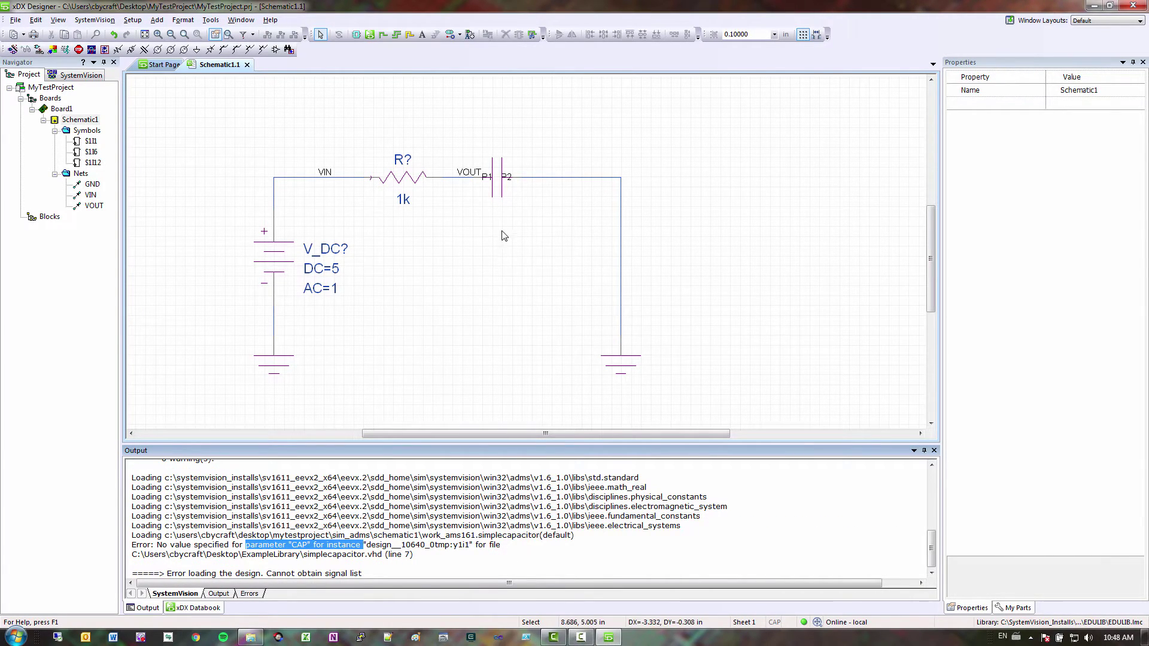
pyautogui.rightClick(496, 173)
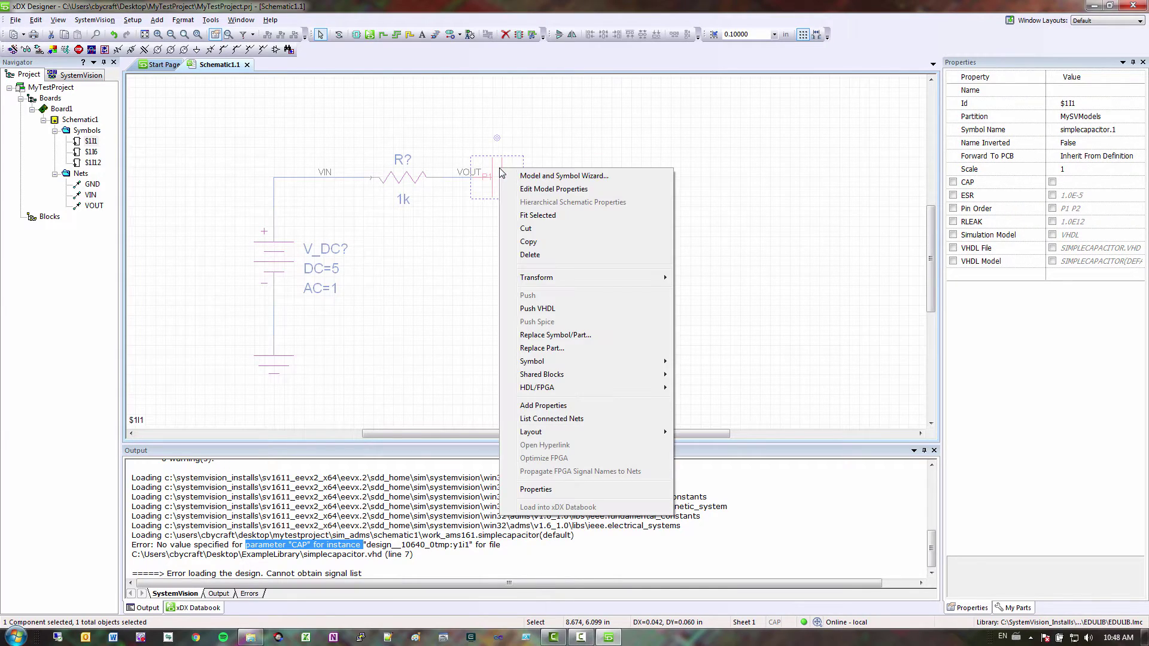
pyautogui.click(538, 190)
pyautogui.click(487, 244)
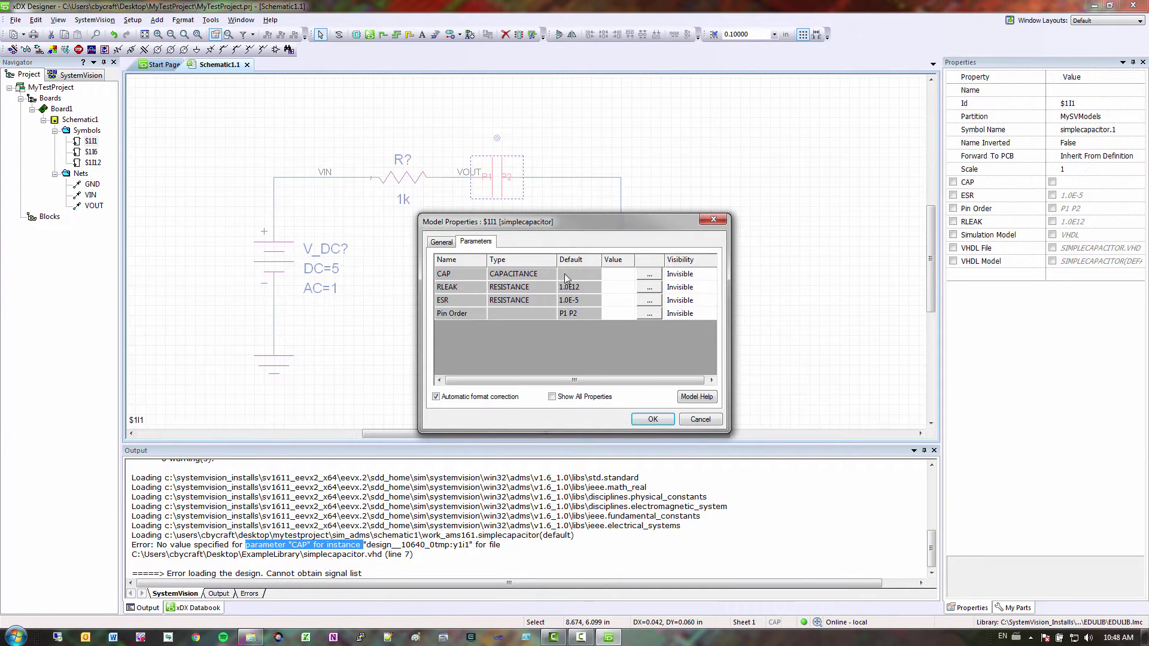
pyautogui.click(625, 277)
pyautogui.write('1.0E-56')
pyautogui.press('BackSpace')
pyautogui.press('BackSpace')
pyautogui.write('6')
pyautogui.click(653, 419)
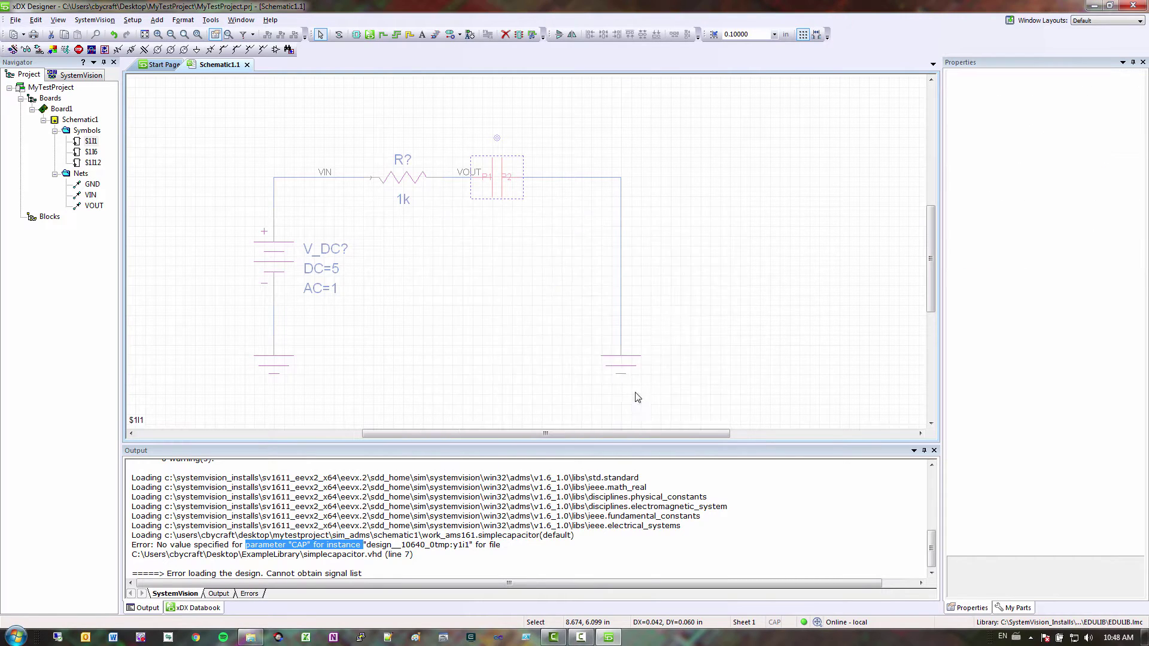
pyautogui.click(536, 343)
# - Simulate Schematic1 with Time-Domain Analysis enabled and an End Time of 1.0E-3
pyautogui.click(65, 49)
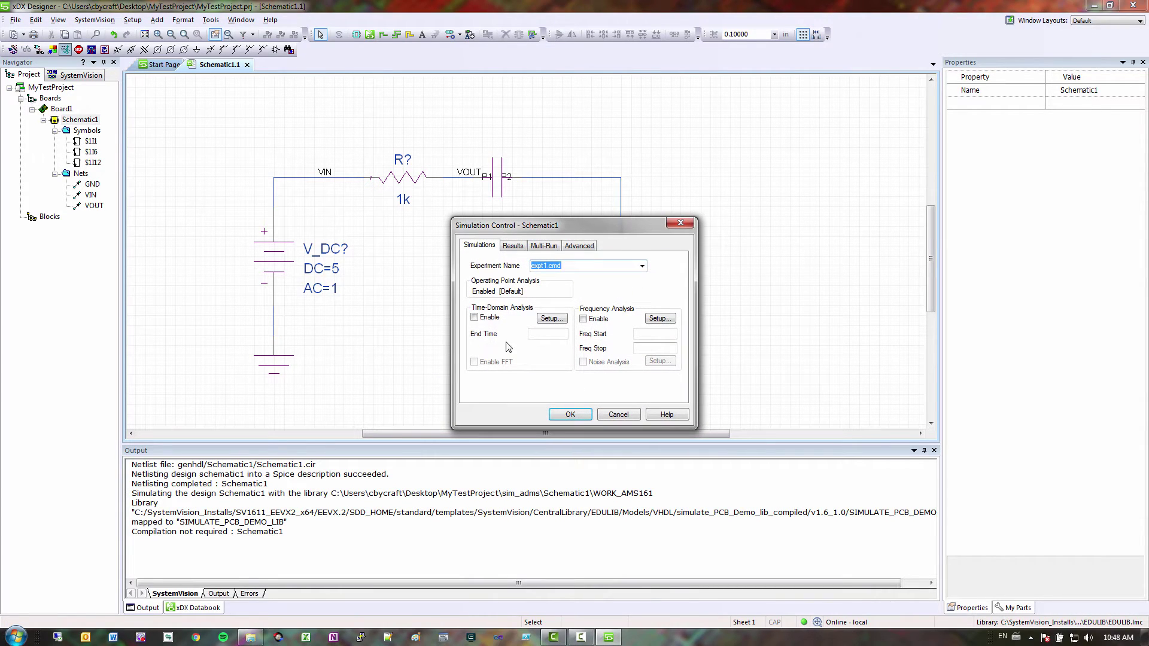
pyautogui.click(475, 317)
pyautogui.click(559, 334)
pyautogui.write('1')
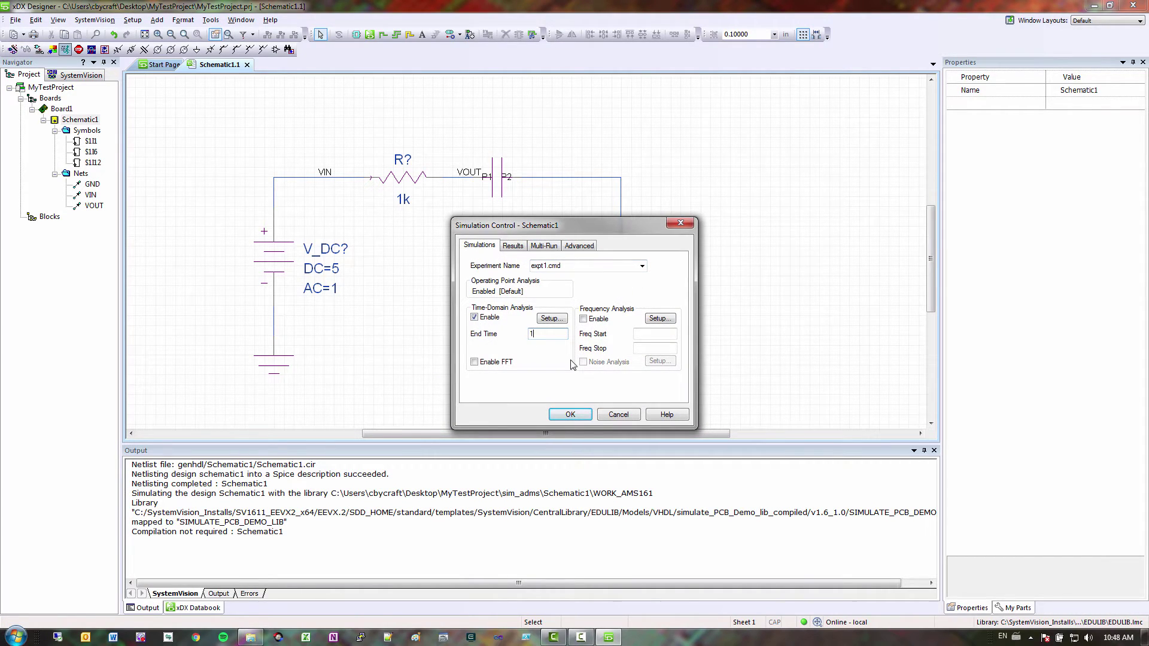
pyautogui.write('.0E-3')
pyautogui.click(571, 414)
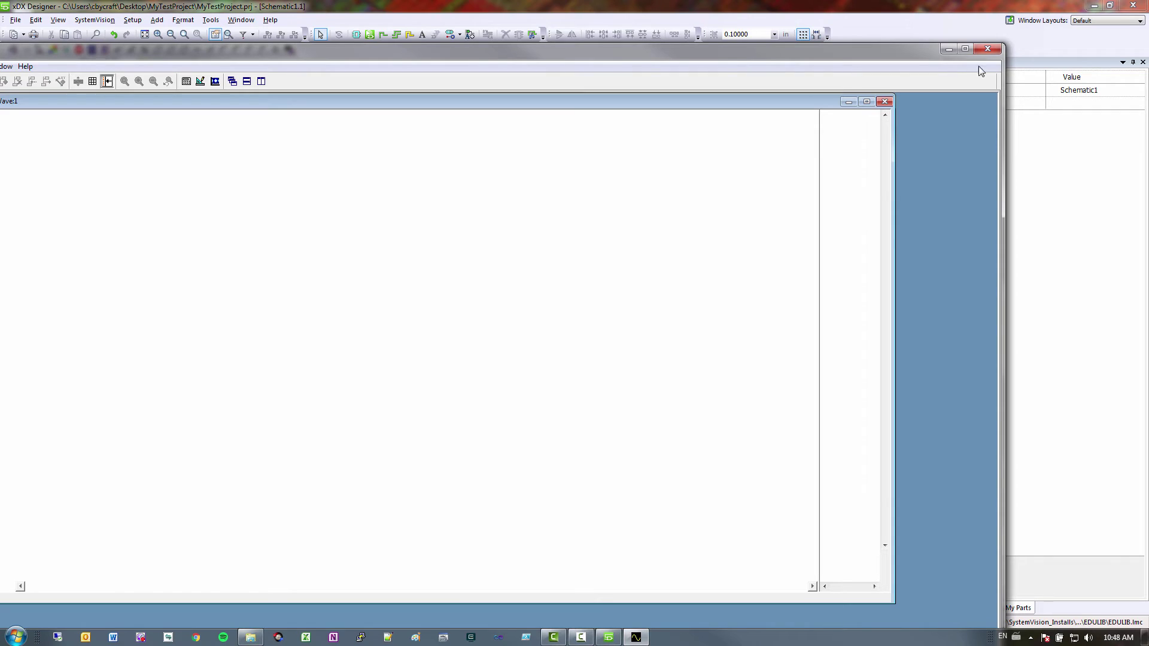
# - Plot vout as a flat 5 V line over 0–1 ms, then minimize the viewer and select the capacitor
pyautogui.click(966, 49)
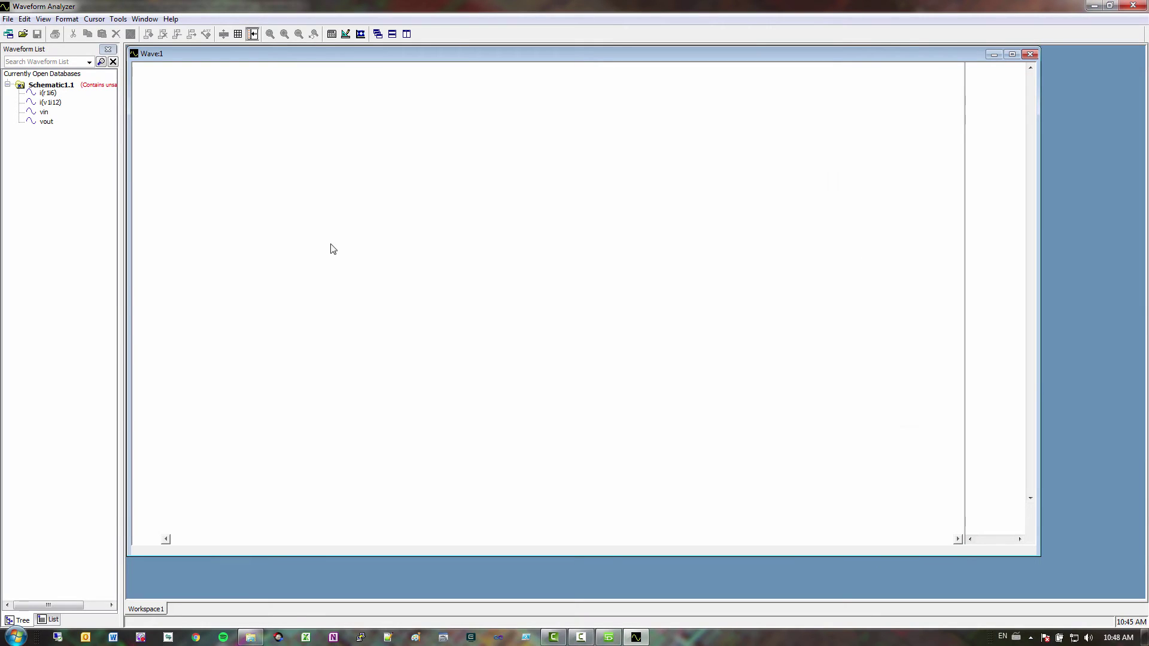
pyautogui.doubleClick(48, 123)
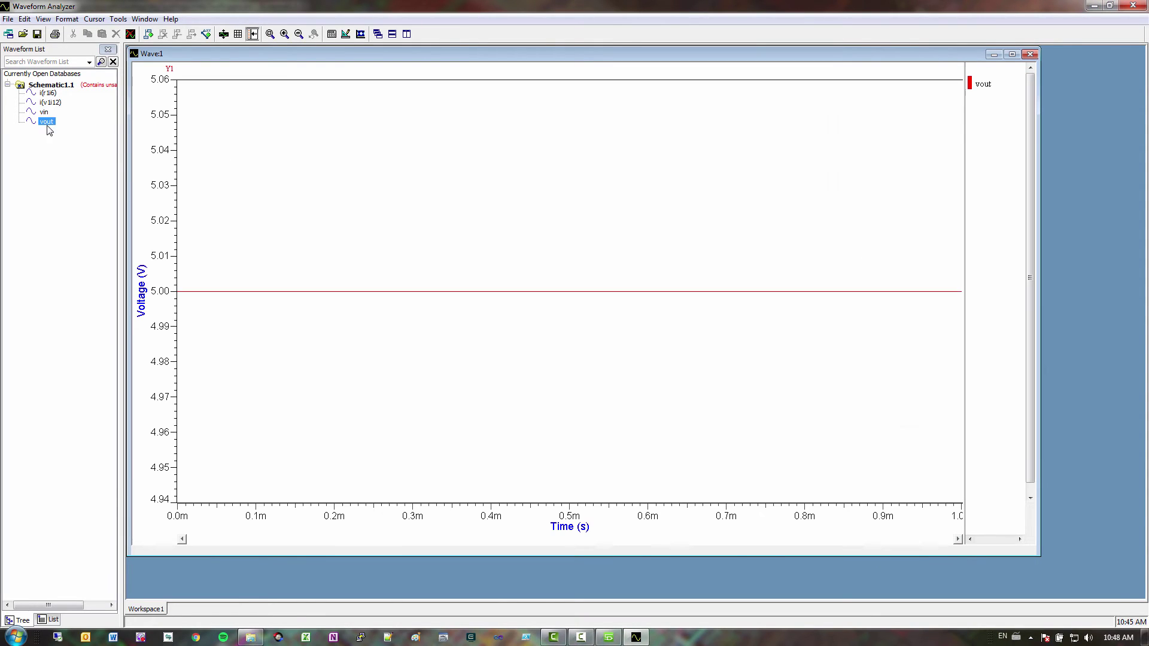
pyautogui.click(1093, 5)
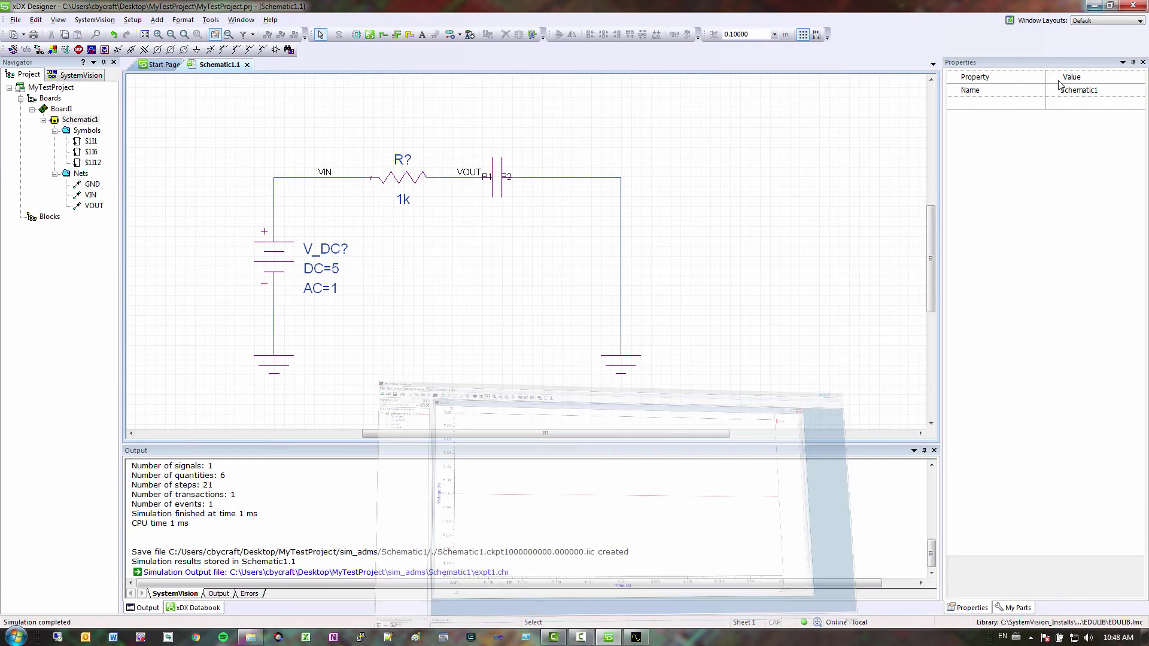
pyautogui.click(491, 186)
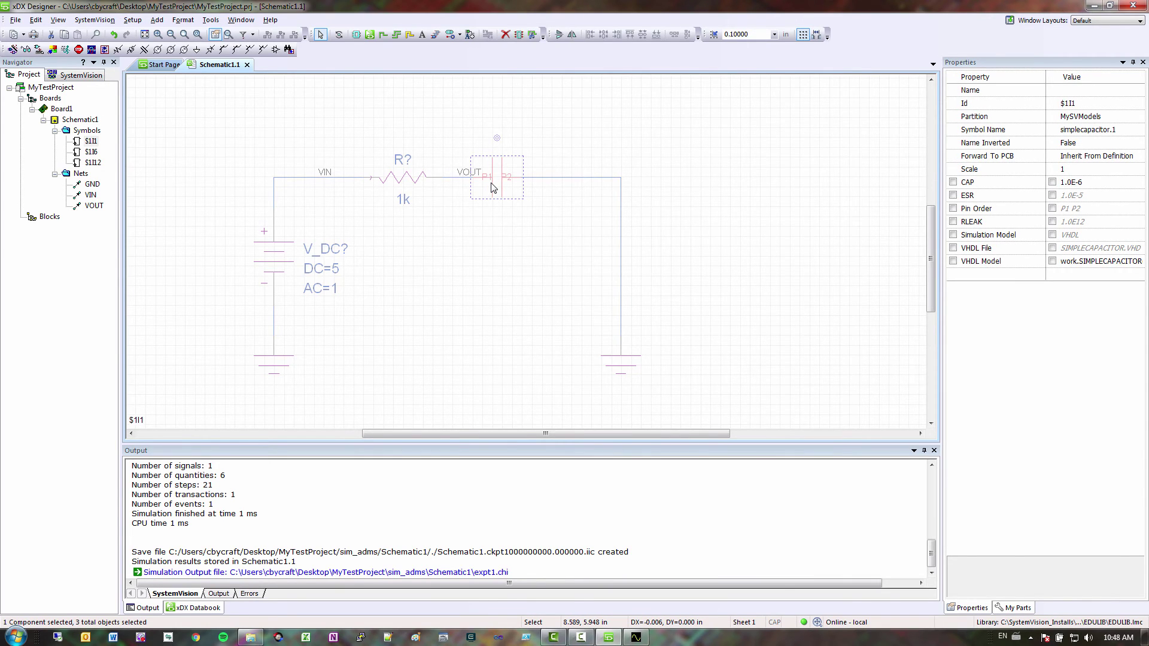